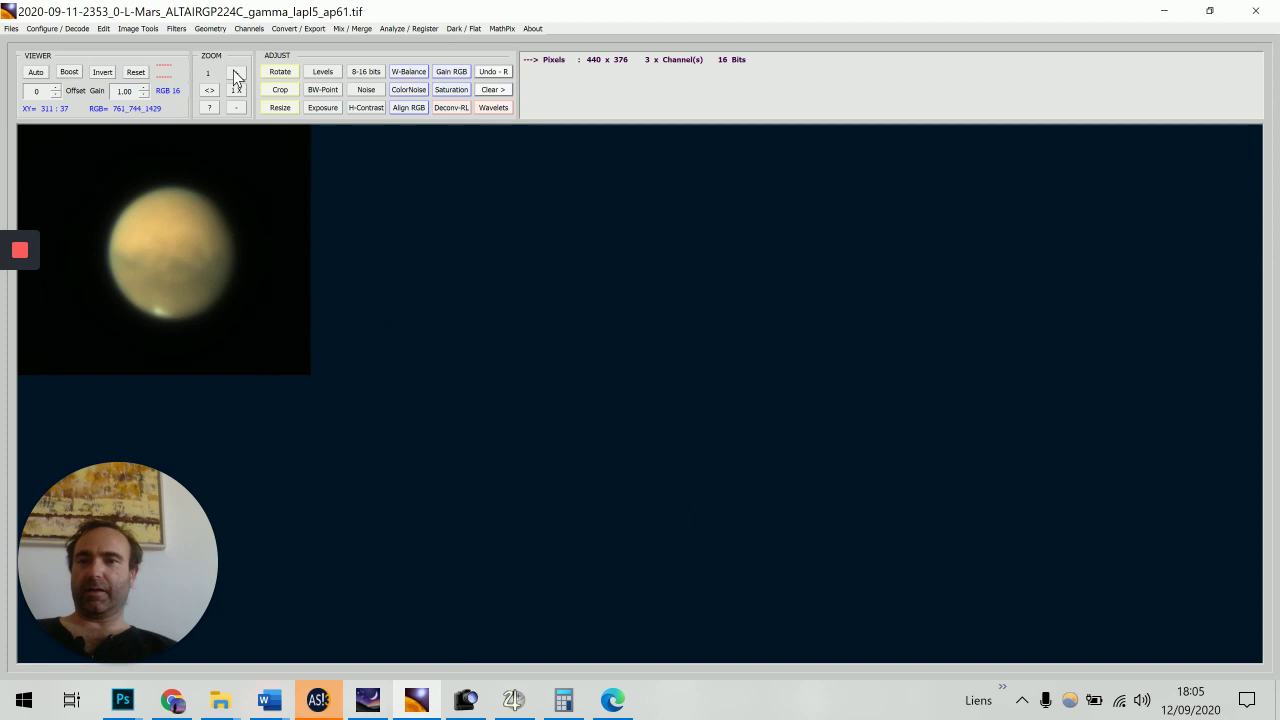
Step: Start a Richardson-Lucy deconvolution of the Mars image and load psf224.tif as its kernel file
{"action": "left_click", "coordinate": [237, 76]}
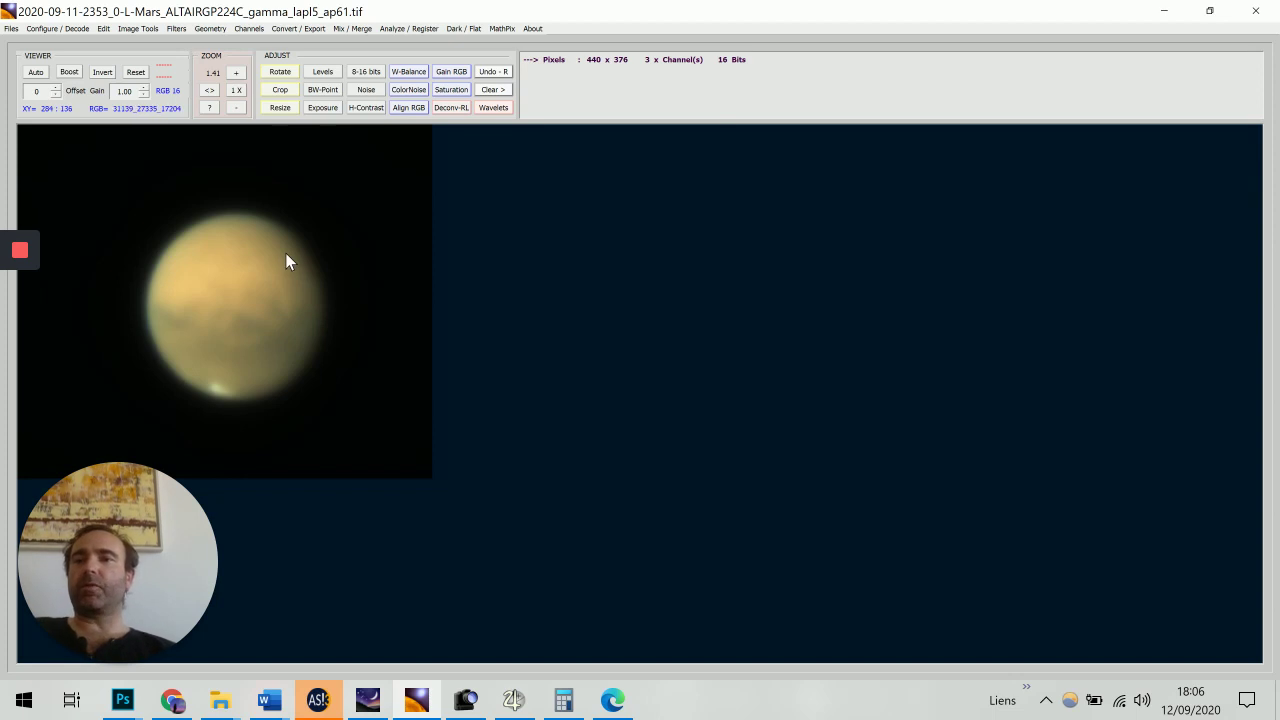
{"action": "left_click", "coordinate": [177, 30]}
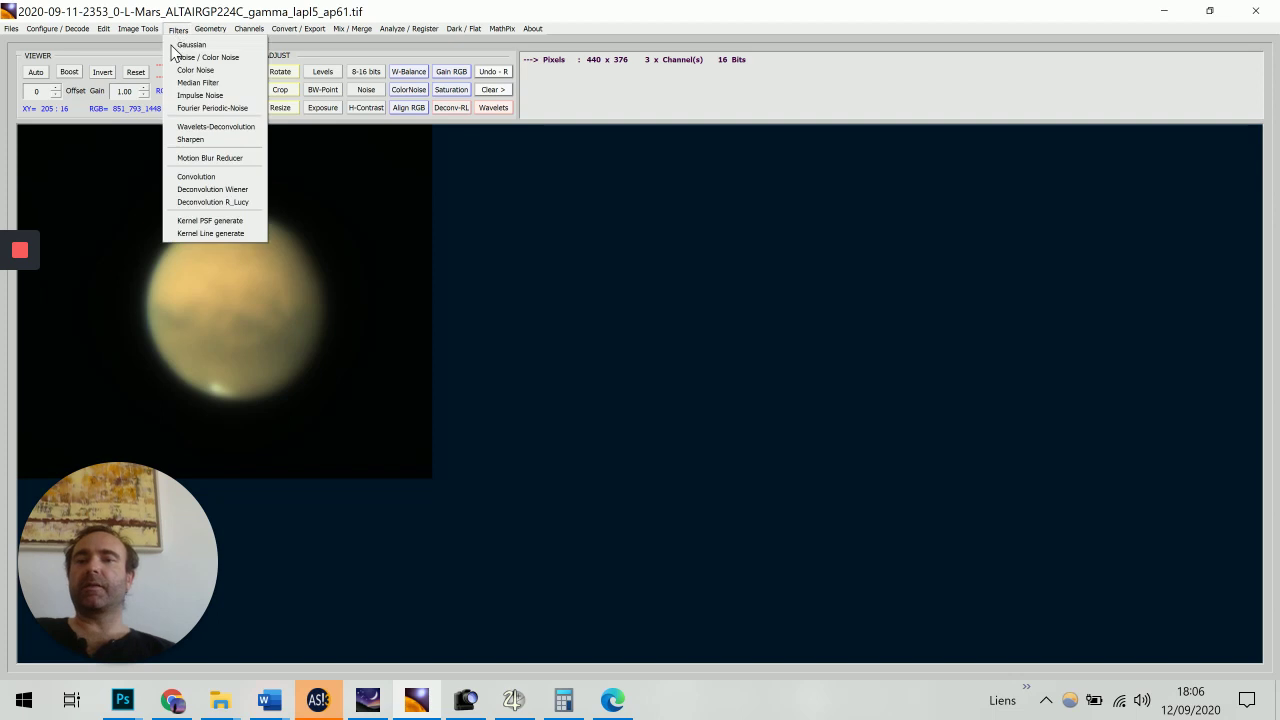
{"action": "left_click", "coordinate": [236, 204]}
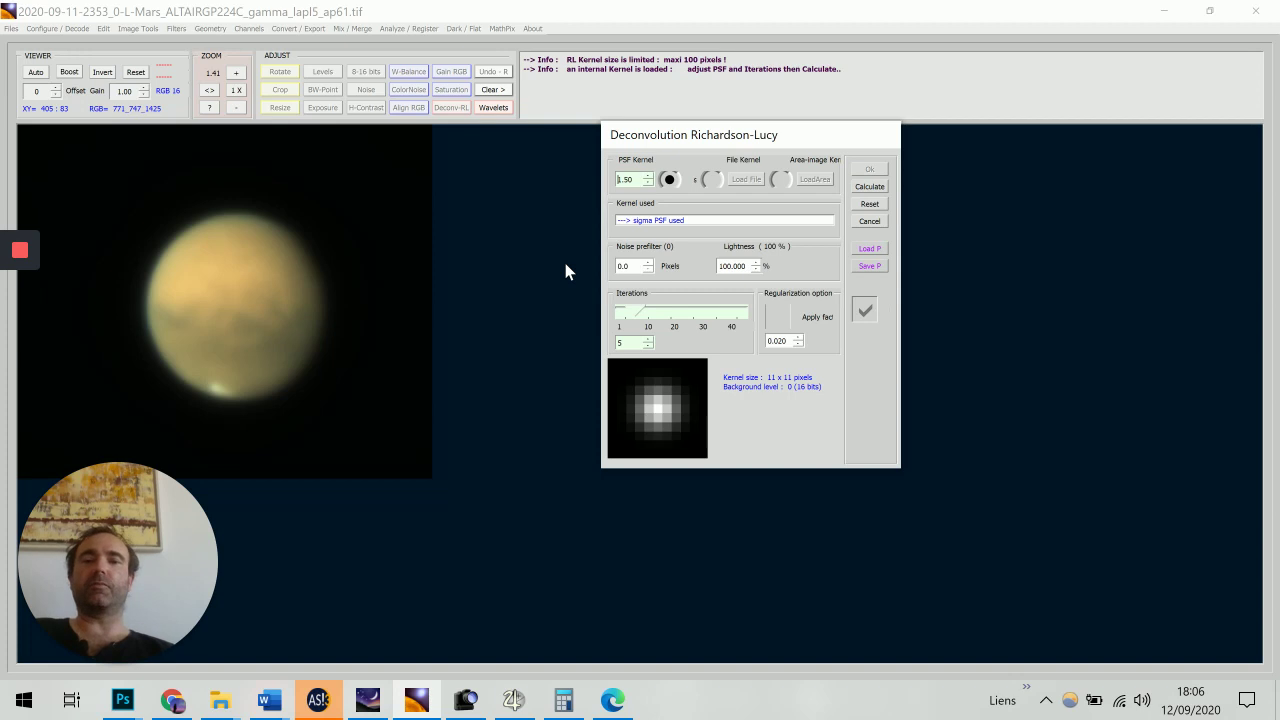
{"action": "left_click", "coordinate": [710, 179]}
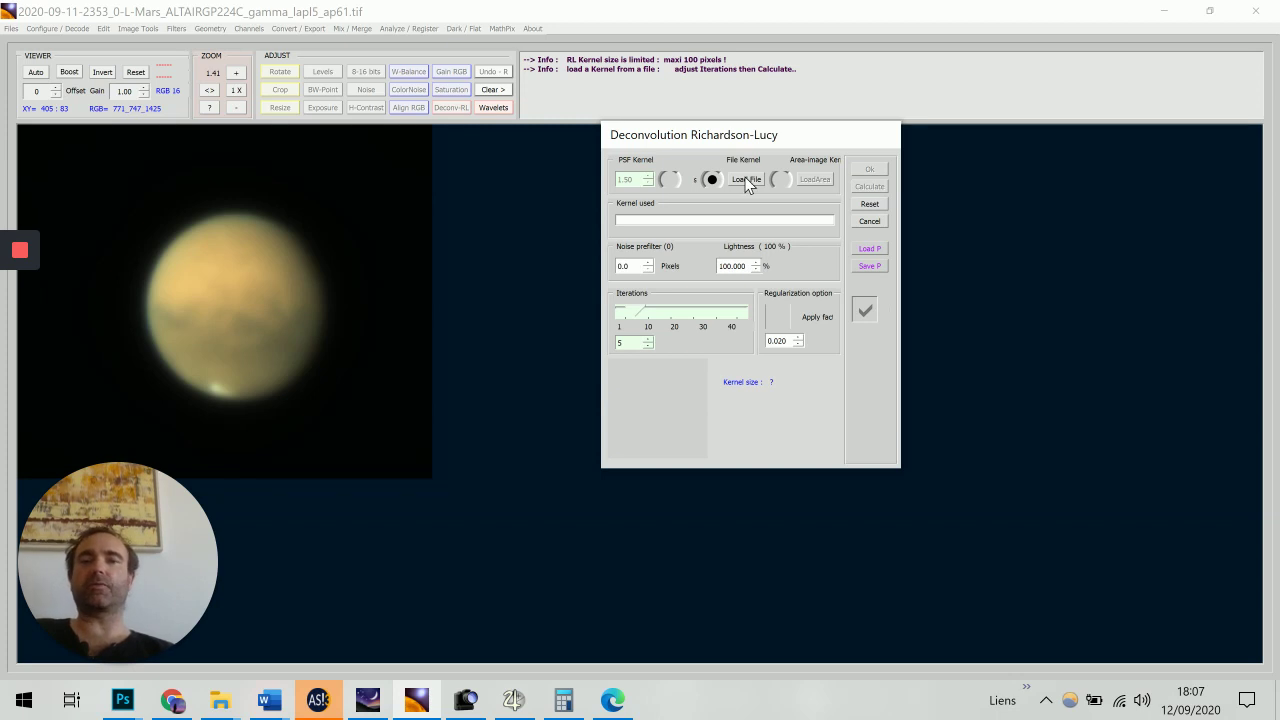
{"action": "left_click", "coordinate": [746, 180]}
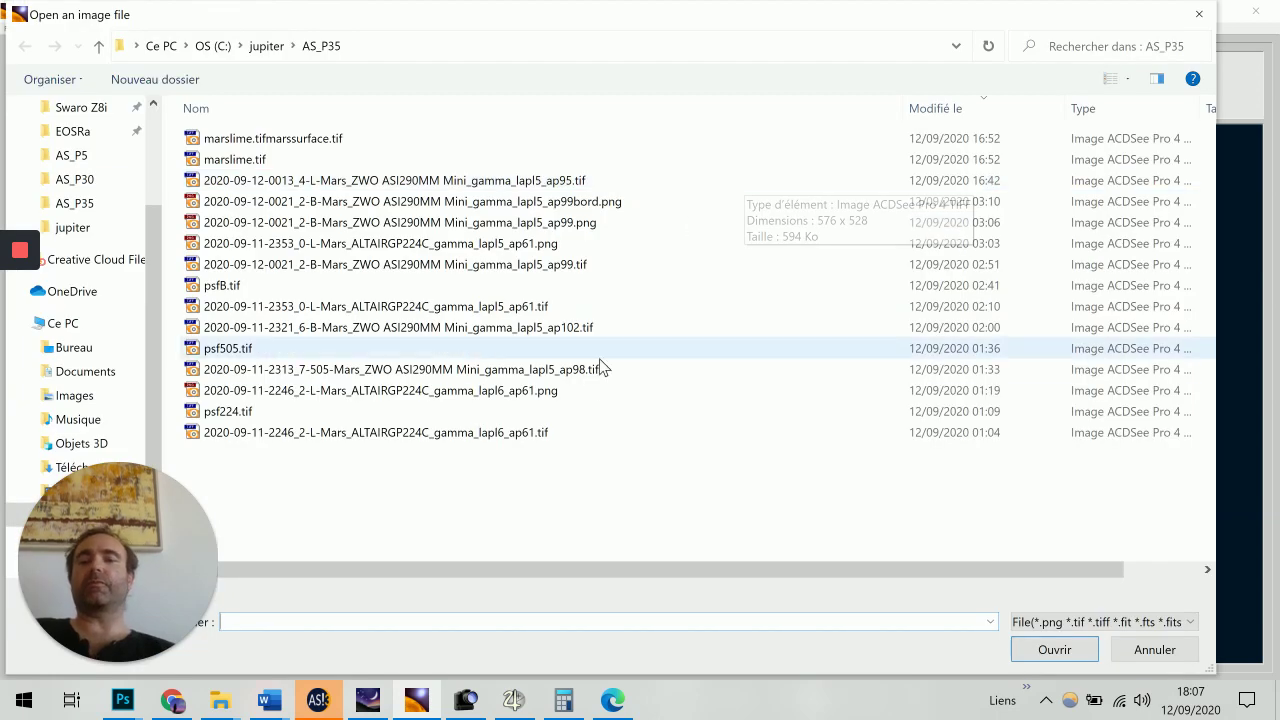
{"action": "left_click", "coordinate": [585, 421]}
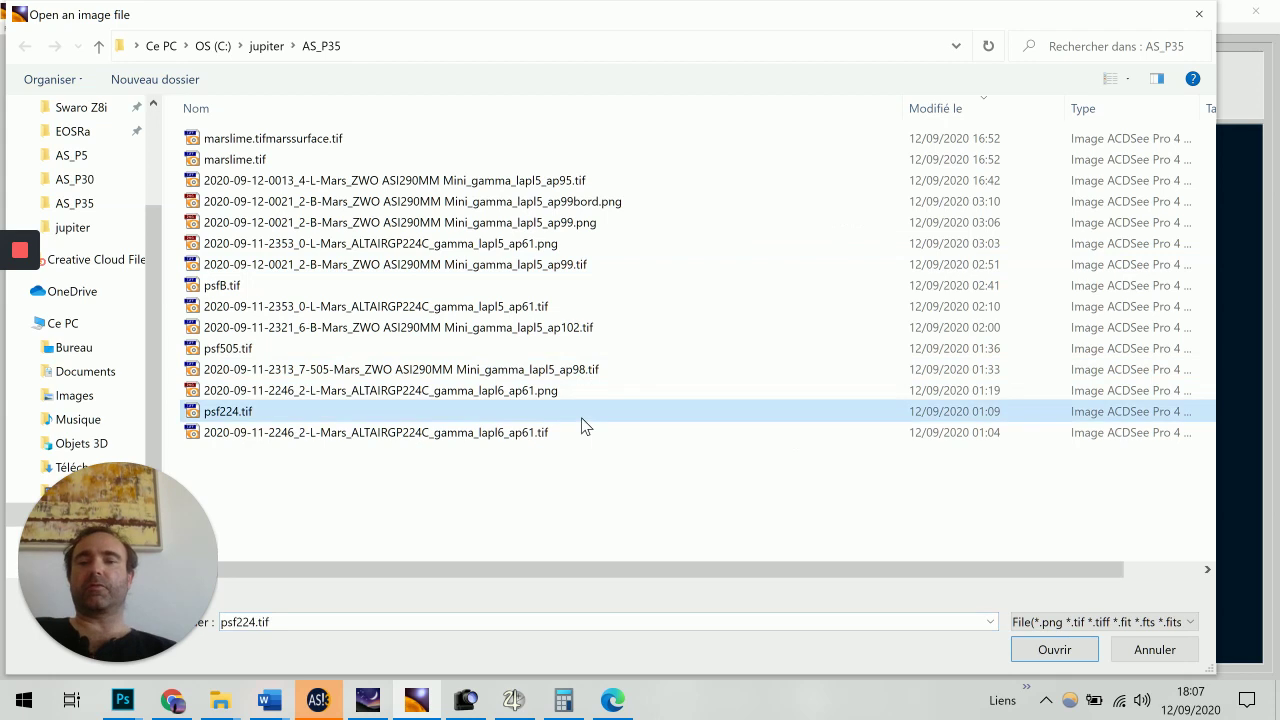
{"action": "mouse_move", "coordinate": [561, 413]}
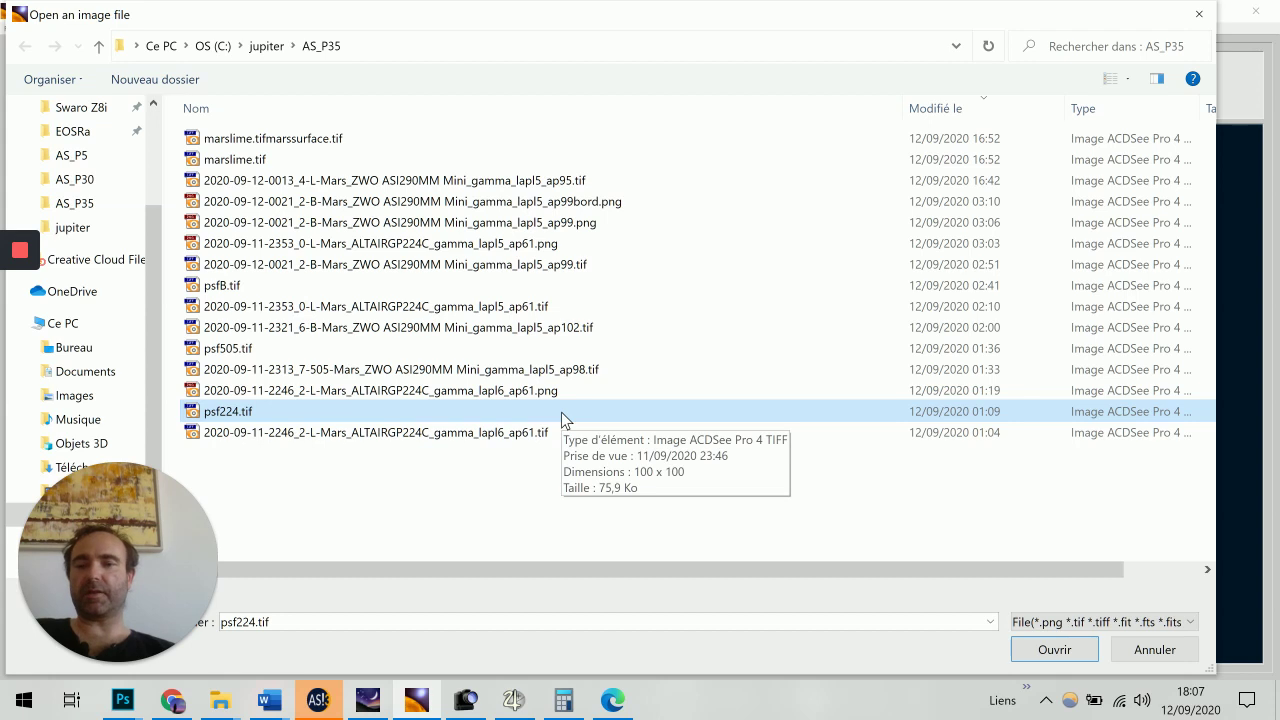
{"action": "double_click", "coordinate": [561, 412]}
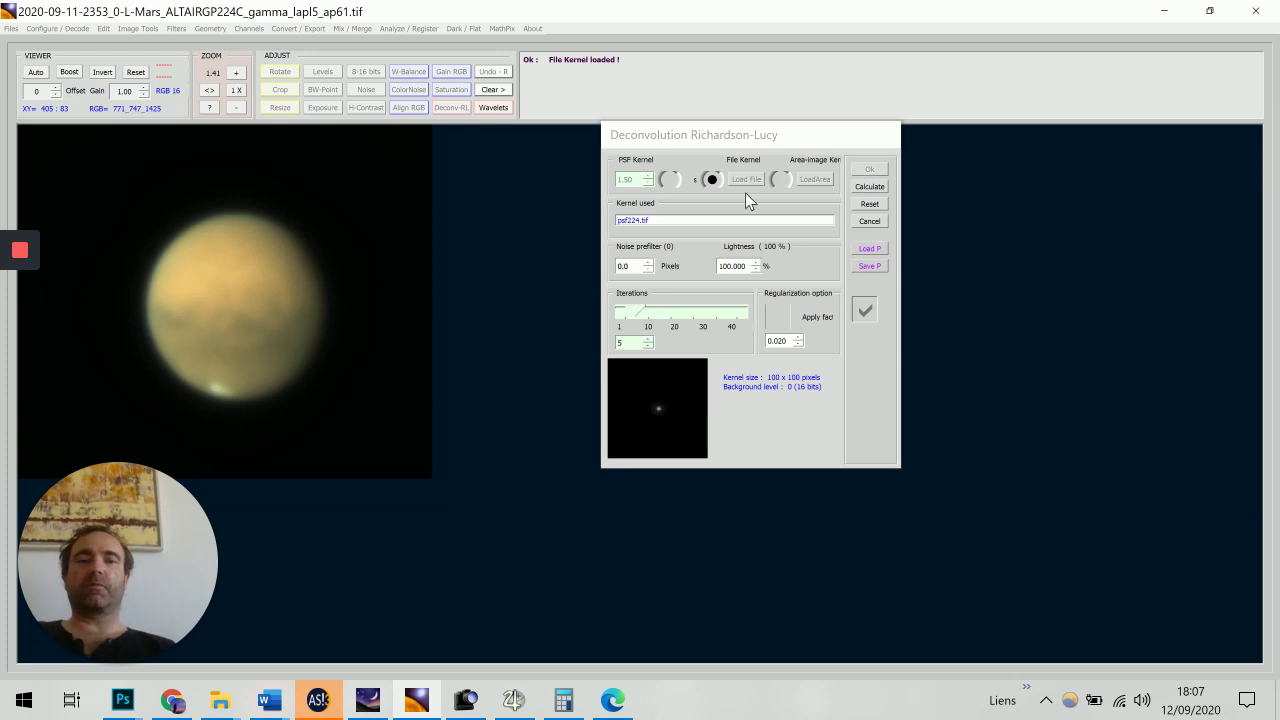
Step: Set the Richardson-Lucy deconvolution to 50 iterations and calculate the result
{"action": "left_click", "coordinate": [732, 135]}
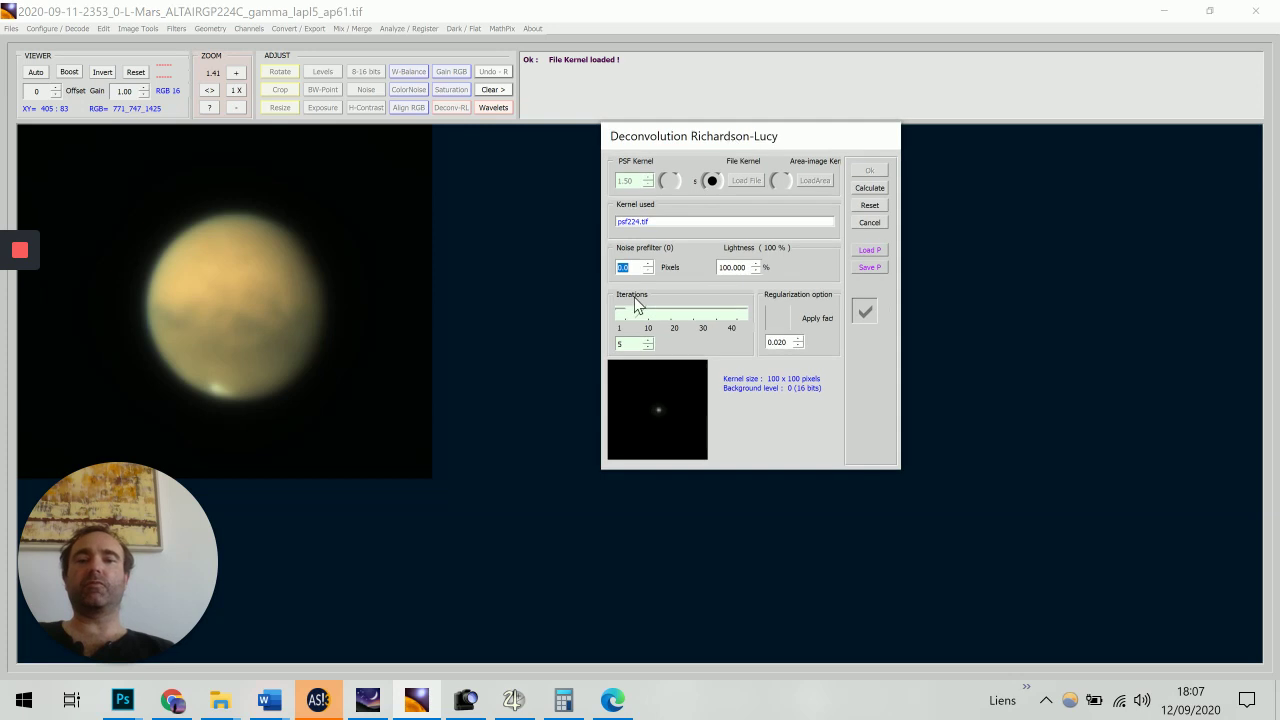
{"action": "left_click_drag", "start_coordinate": [637, 320], "coordinate": [747, 312]}
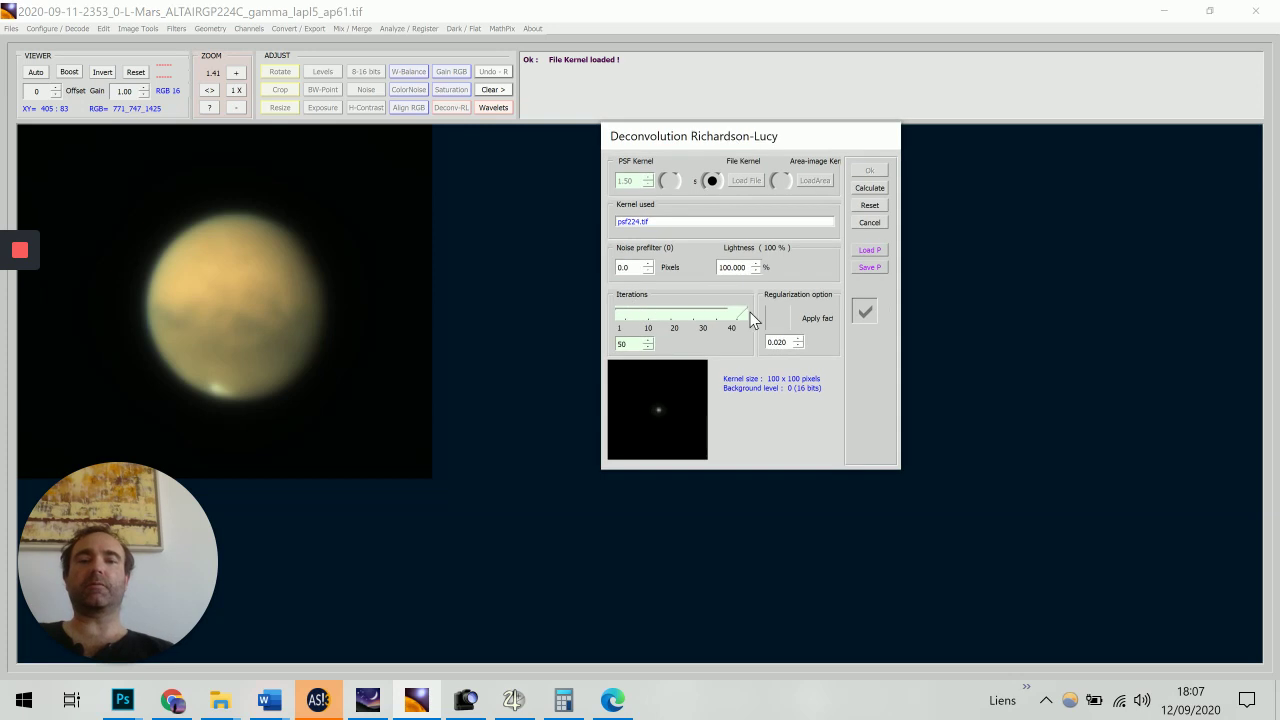
{"action": "left_click", "coordinate": [620, 320]}
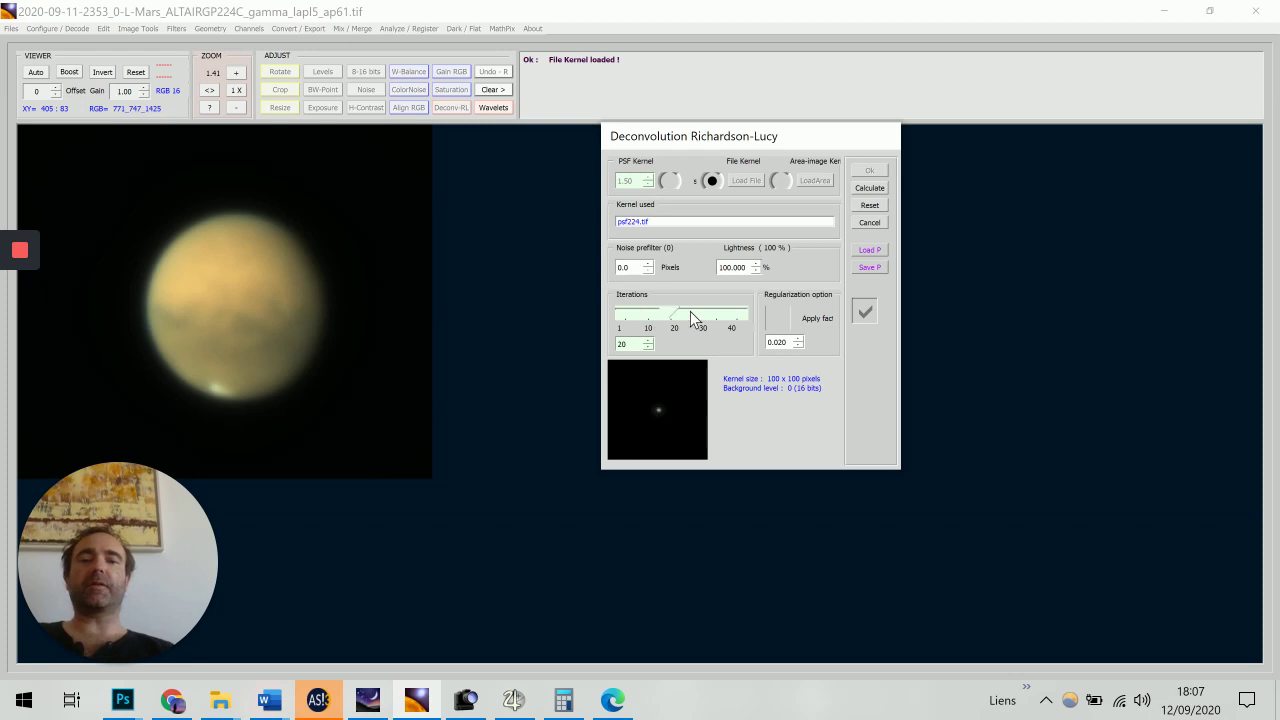
{"action": "left_click_drag", "start_coordinate": [714, 309], "coordinate": [741, 312]}
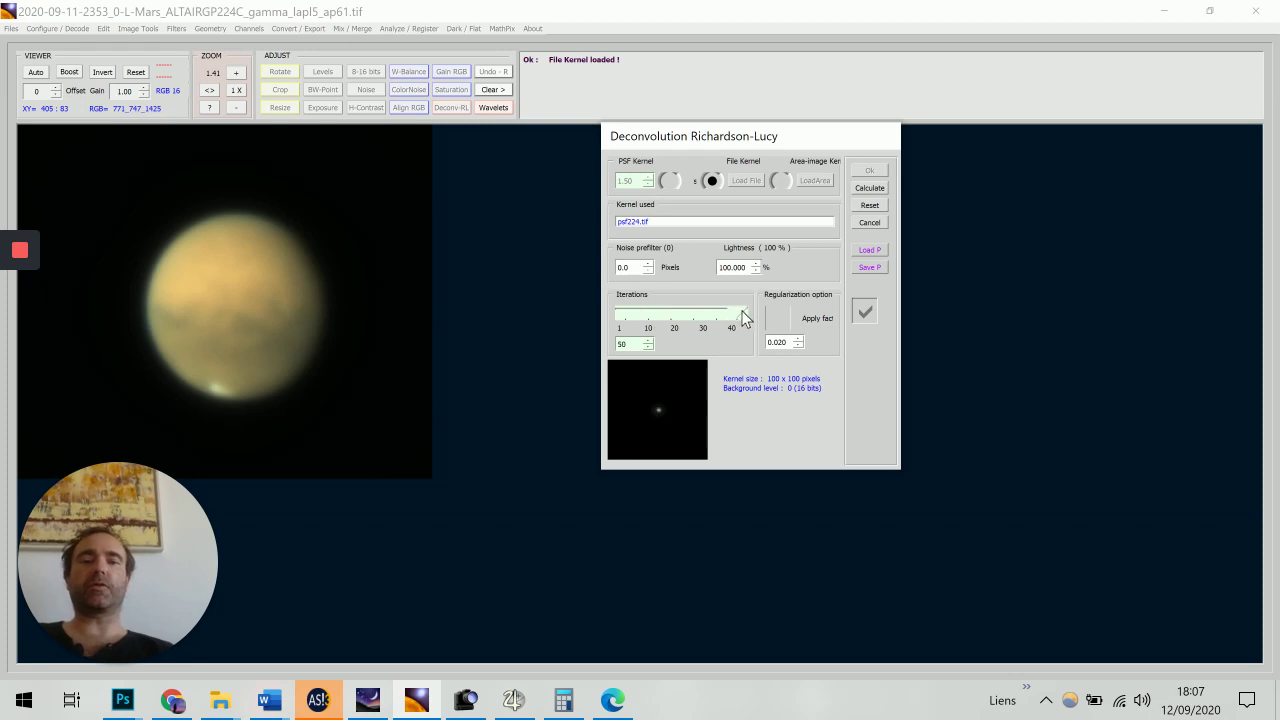
{"action": "left_click", "coordinate": [869, 190]}
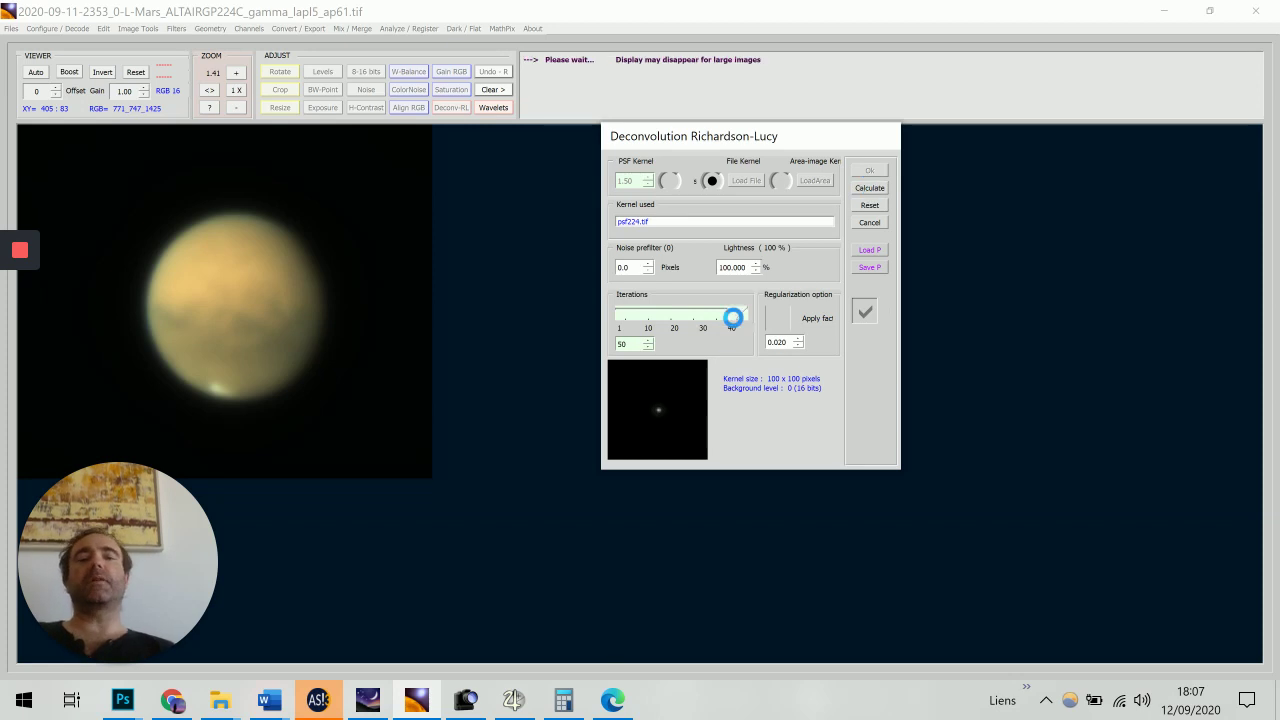
{"action": "mouse_move", "coordinate": [18, 322]}
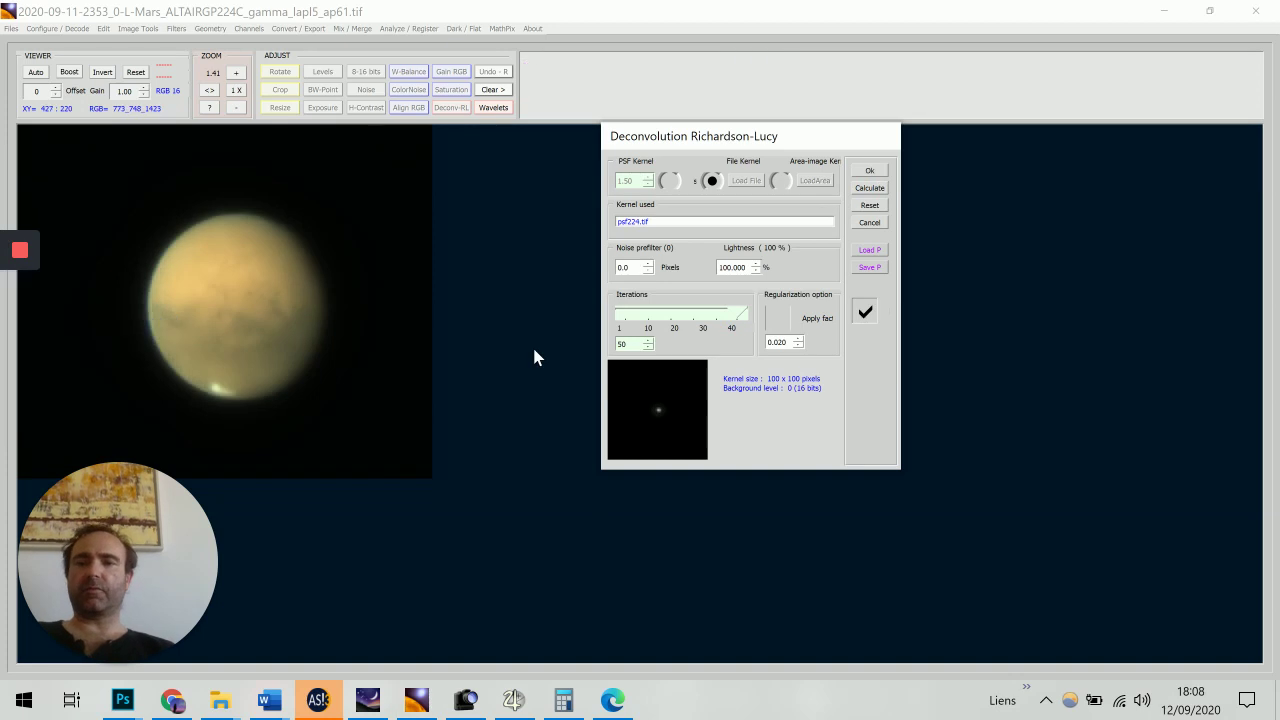
Step: Compare Mars with and without the deconvolution preview, and apply the deconvolution to the image
{"action": "left_click", "coordinate": [864, 311]}
{"action": "left_click", "coordinate": [865, 311]}
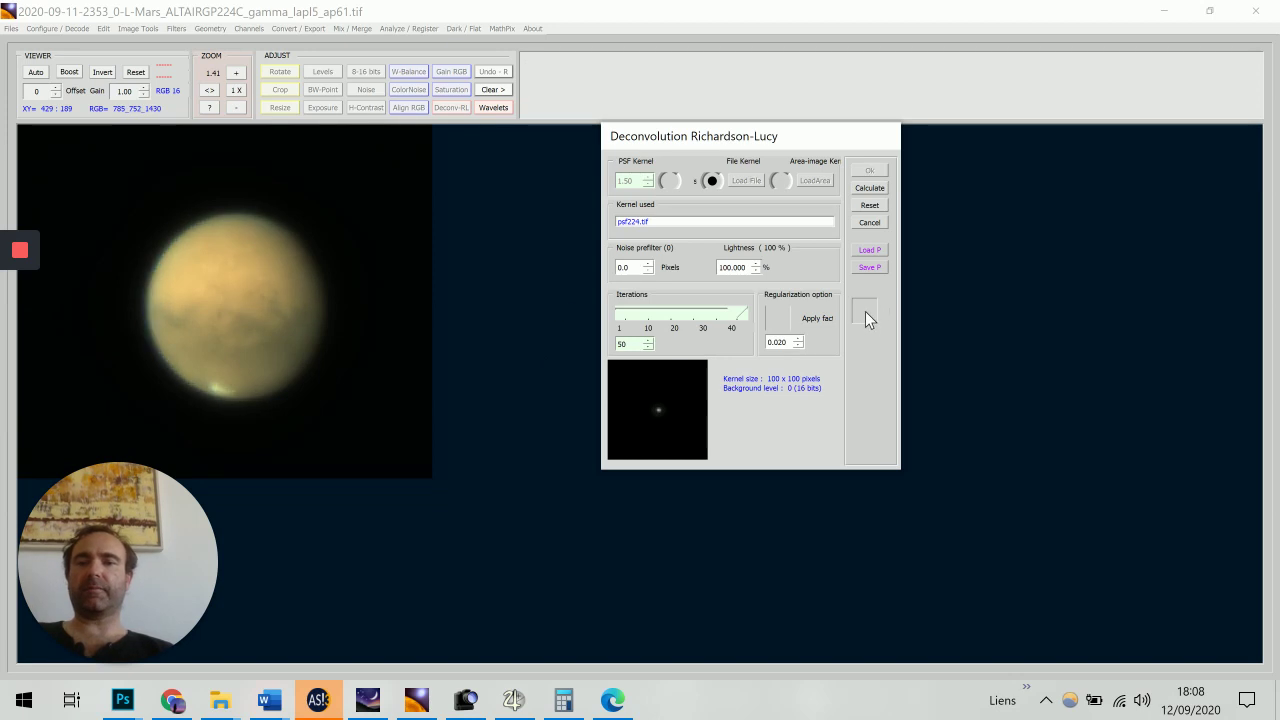
{"action": "left_click", "coordinate": [866, 311]}
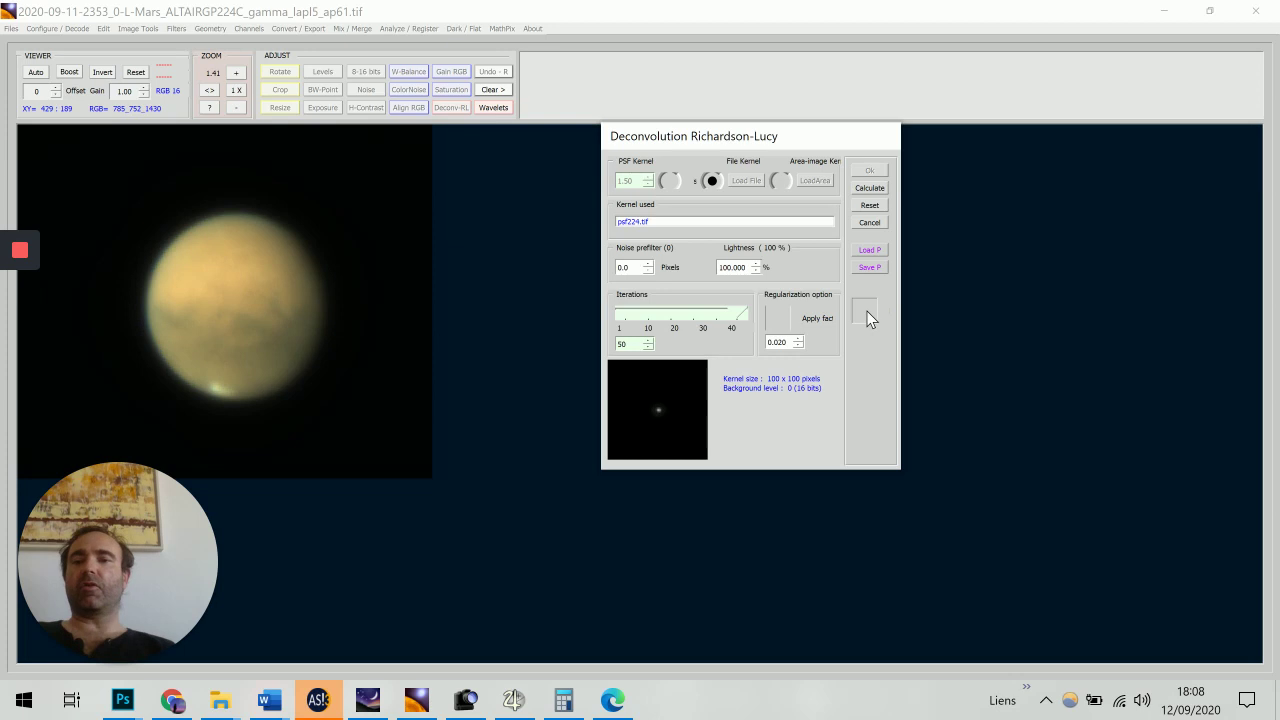
{"action": "left_click", "coordinate": [866, 311]}
{"action": "left_click", "coordinate": [866, 311]}
{"action": "left_click", "coordinate": [866, 311]}
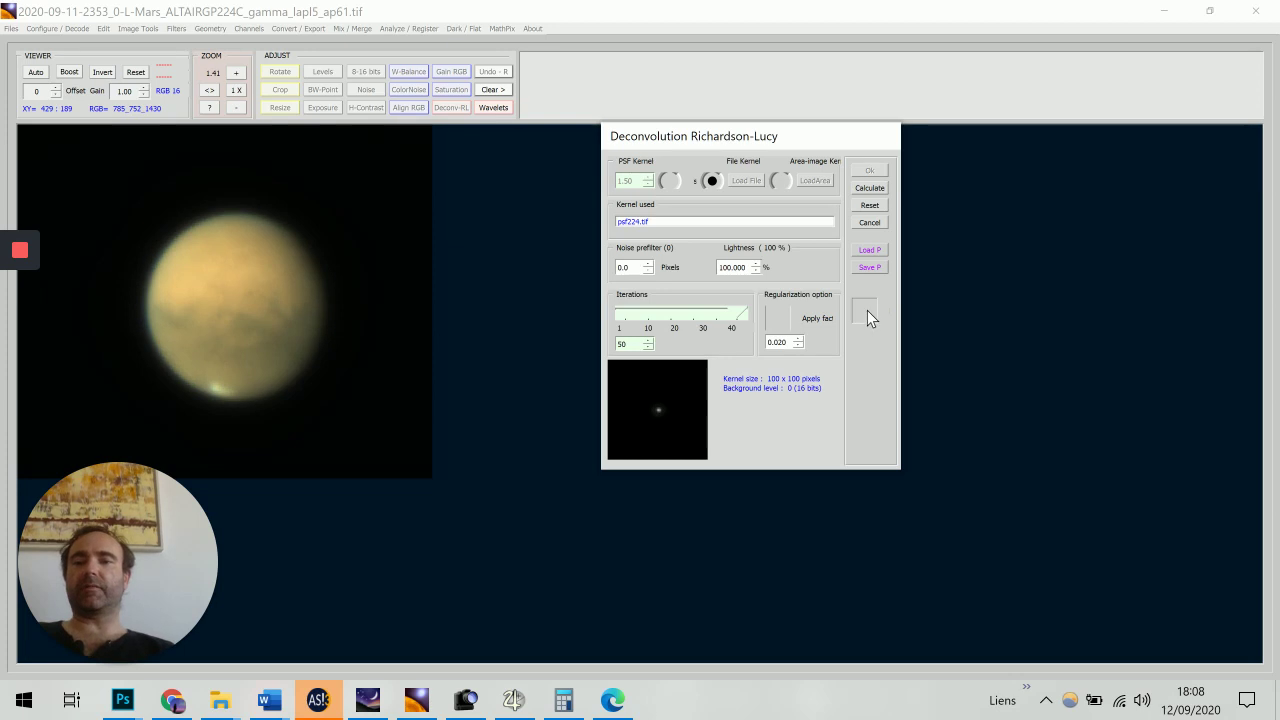
{"action": "left_click", "coordinate": [866, 311]}
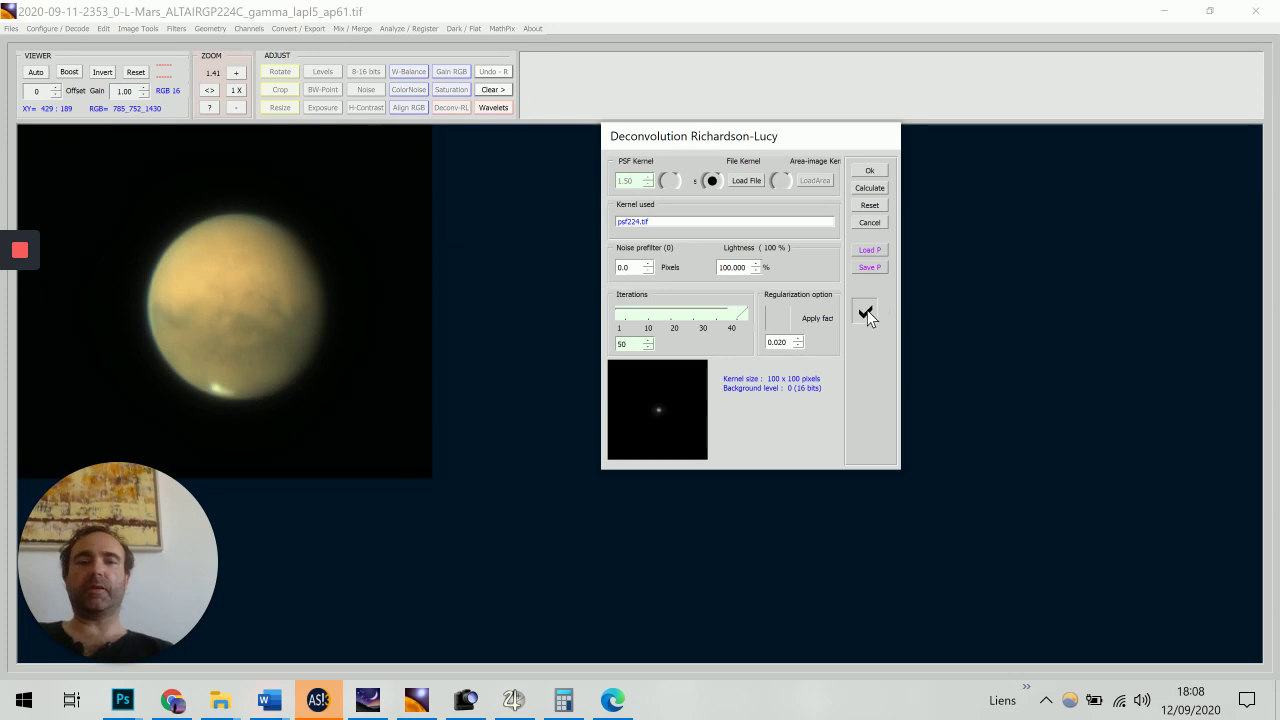
{"action": "left_click", "coordinate": [871, 171]}
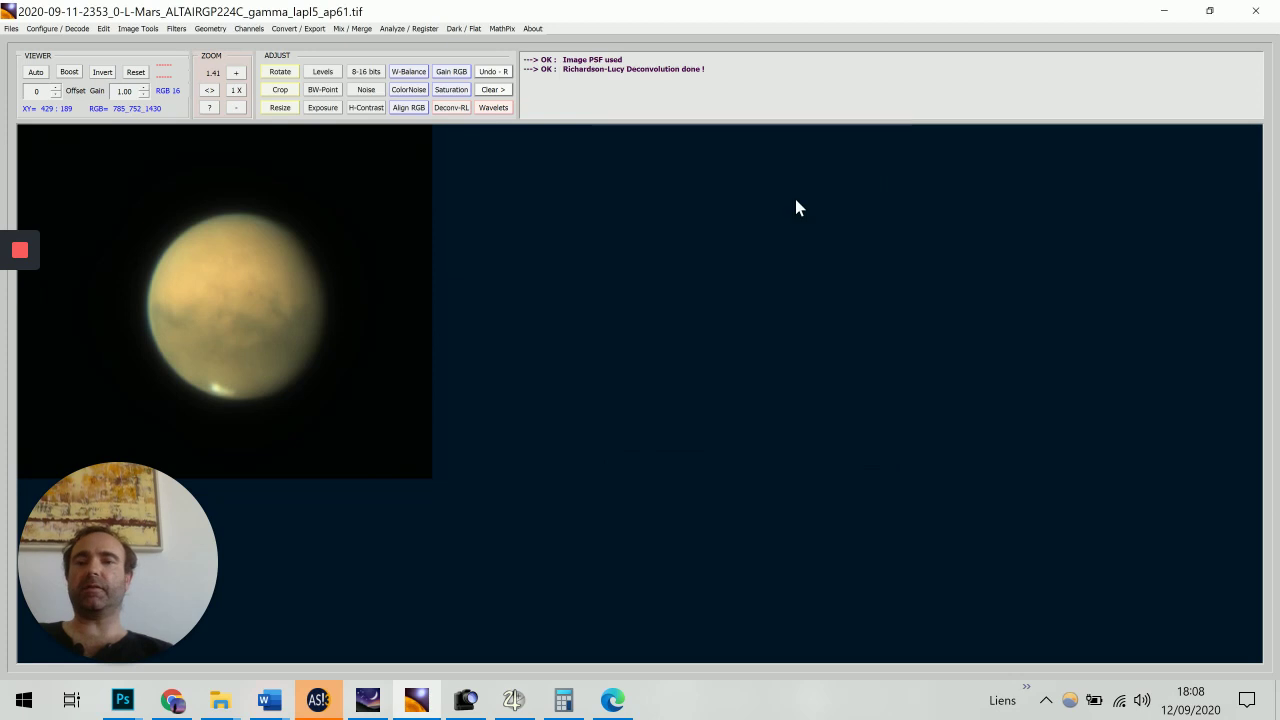
Step: Apply an automatic white balance to the whole image with a strength of 70%
{"action": "left_click", "coordinate": [407, 75]}
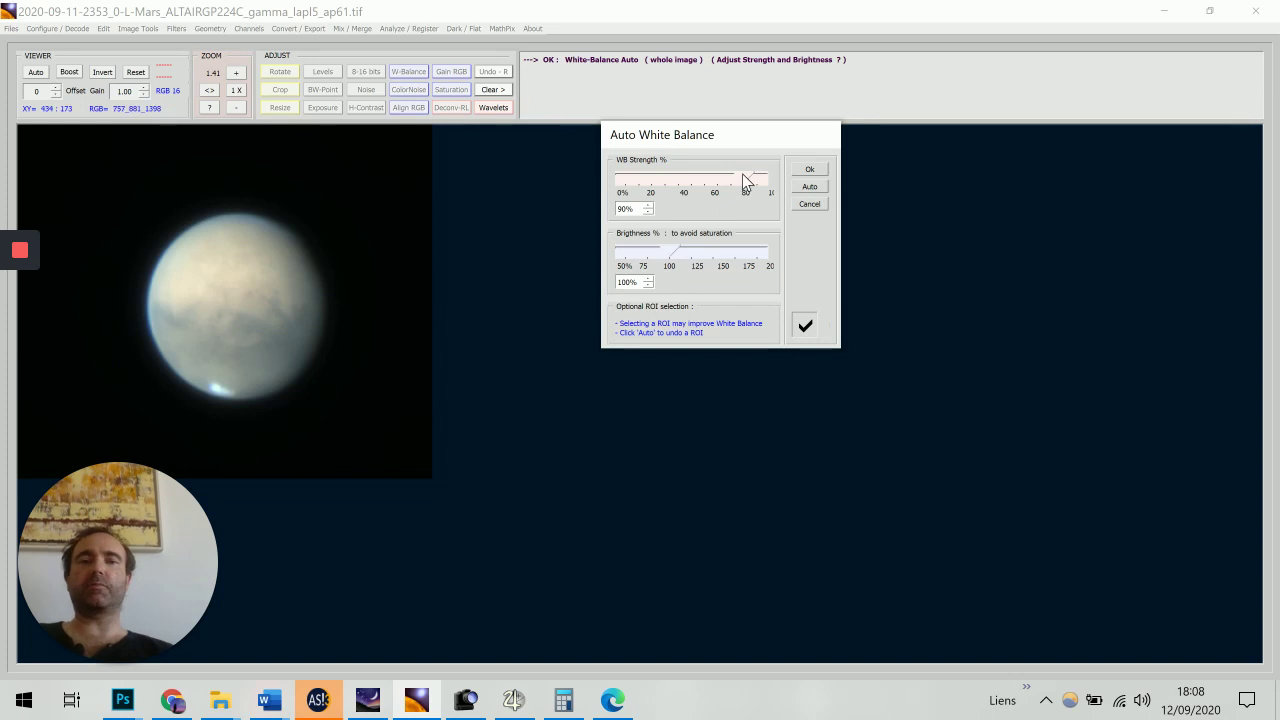
{"action": "left_click_drag", "start_coordinate": [743, 181], "coordinate": [717, 188]}
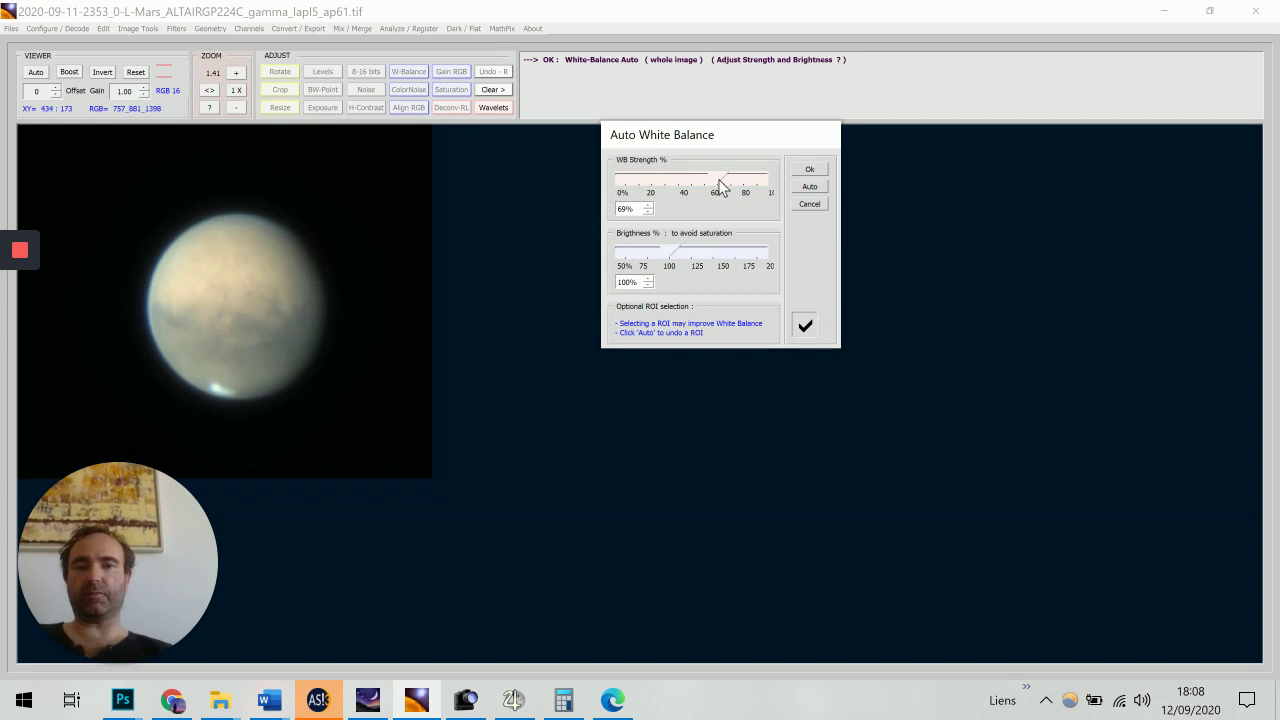
{"action": "left_click_drag", "start_coordinate": [720, 184], "coordinate": [715, 177]}
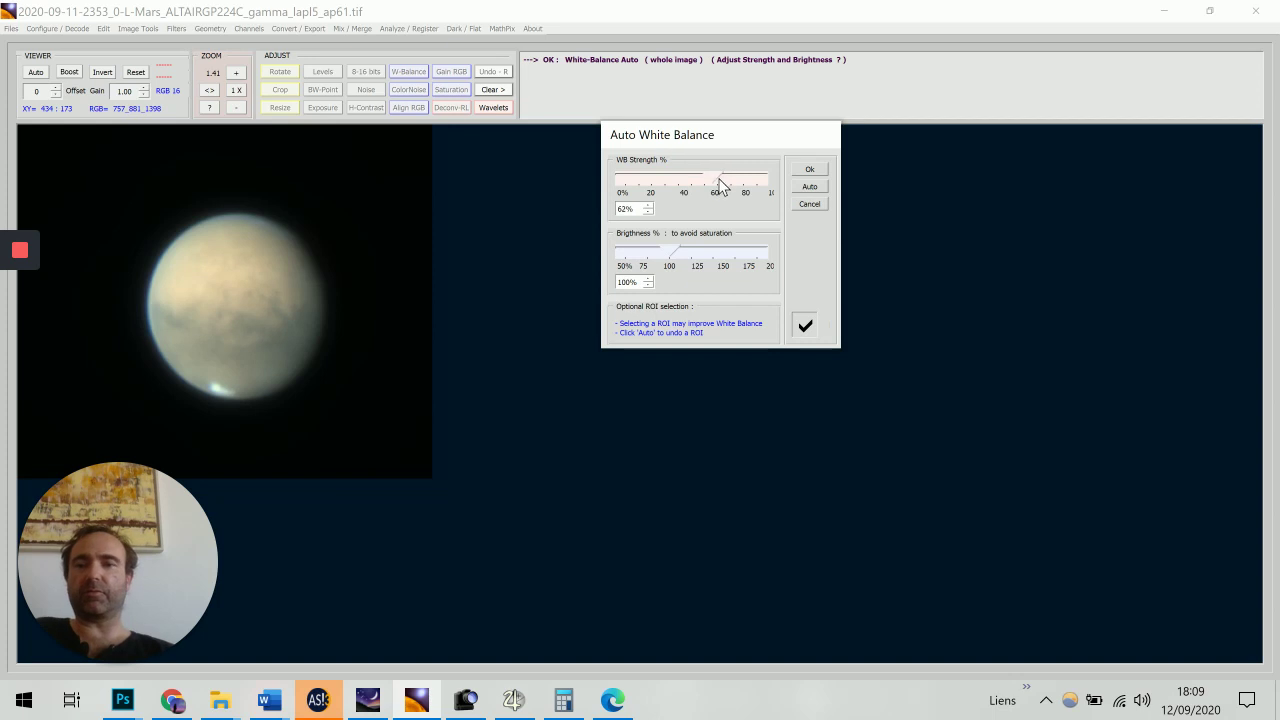
{"action": "left_click", "coordinate": [709, 177]}
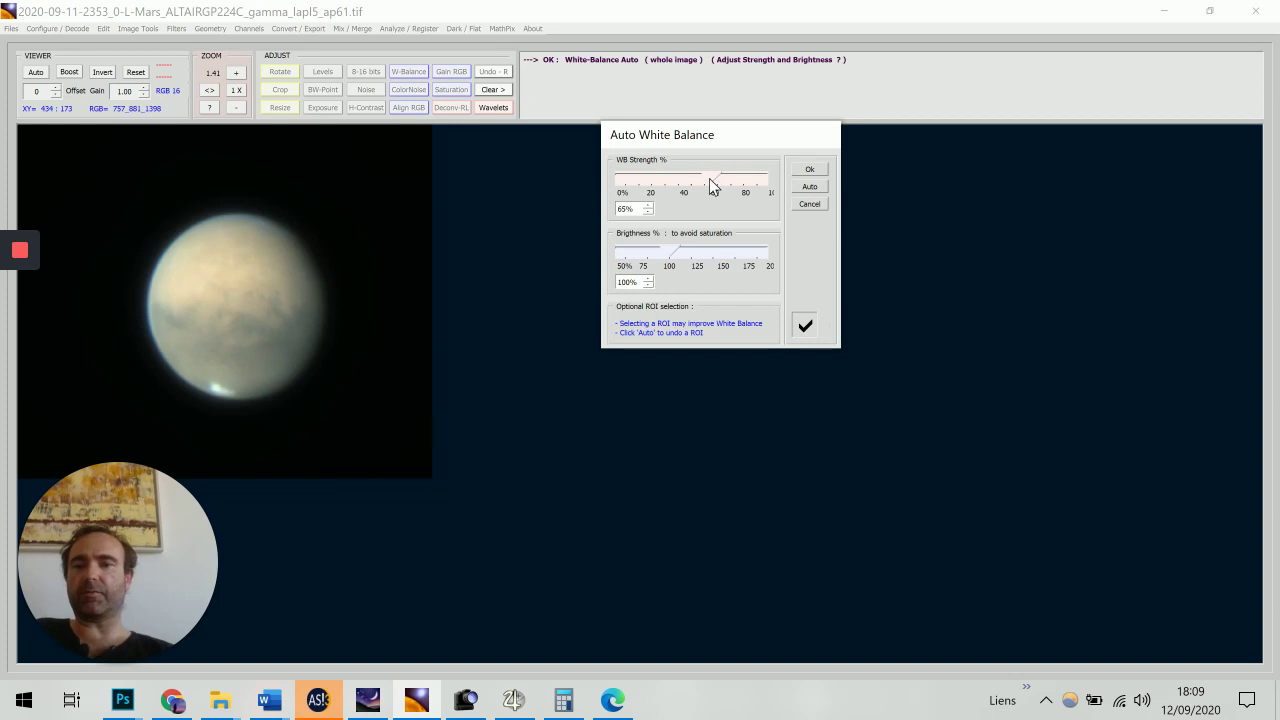
{"action": "left_click", "coordinate": [716, 186]}
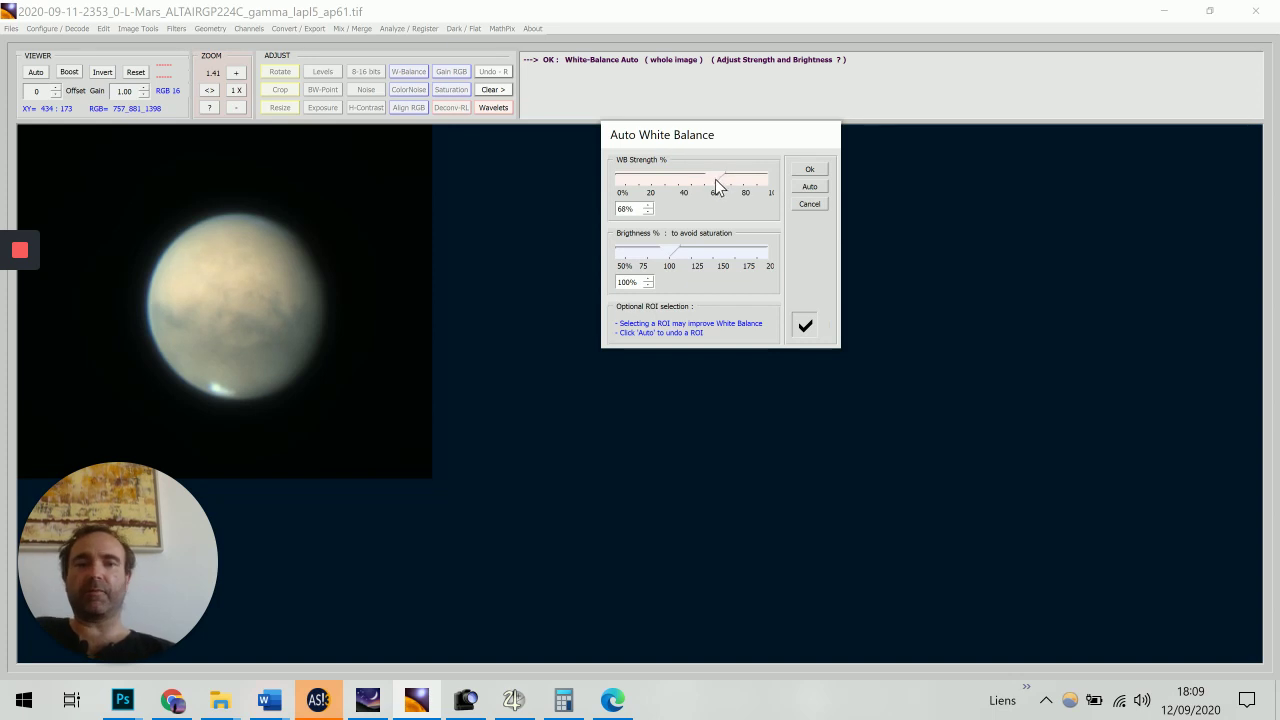
{"action": "left_click", "coordinate": [717, 178]}
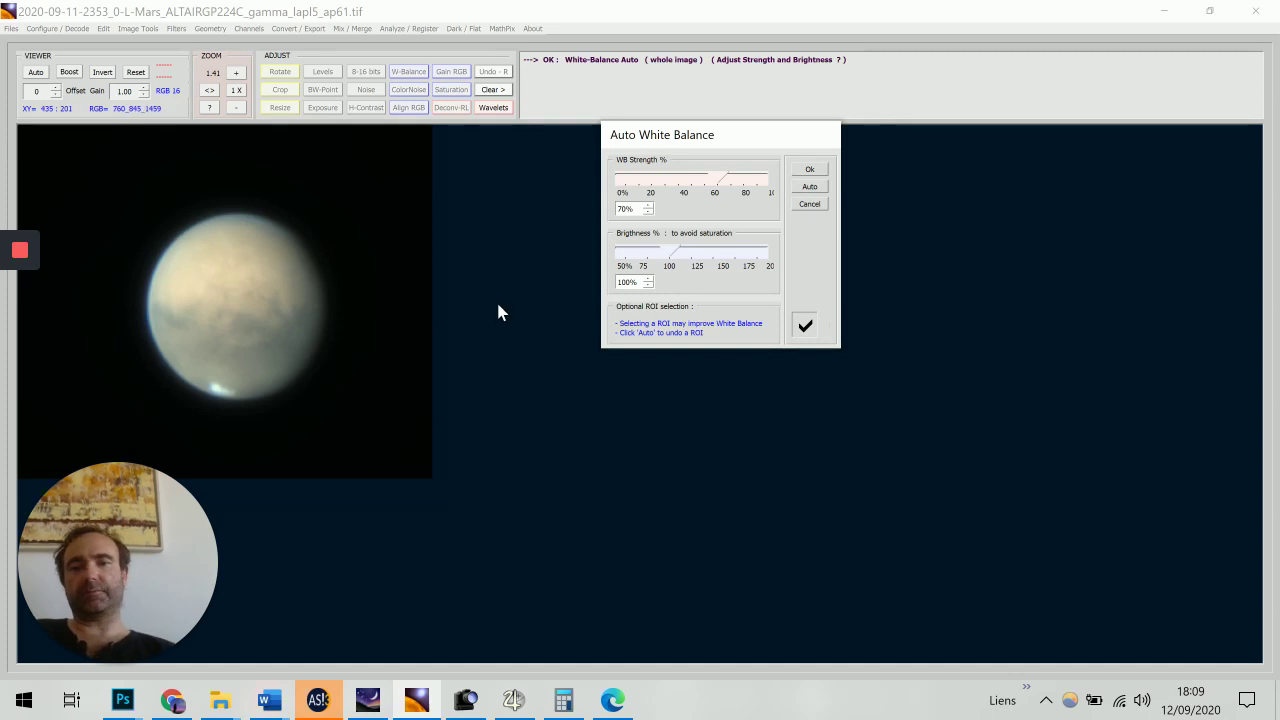
{"action": "left_click", "coordinate": [808, 170]}
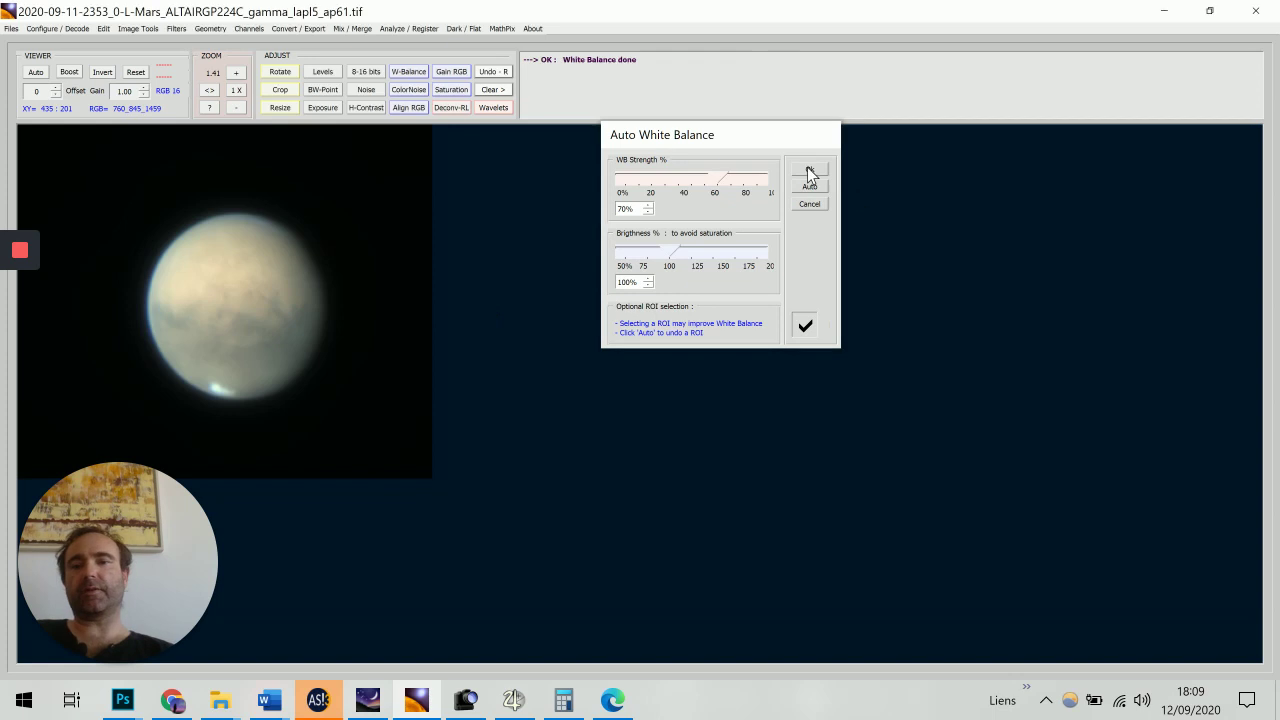
Step: Save the white-balanced image under the new name marslimbe.tif in the AS_P35 folder
{"action": "left_click", "coordinate": [11, 28]}
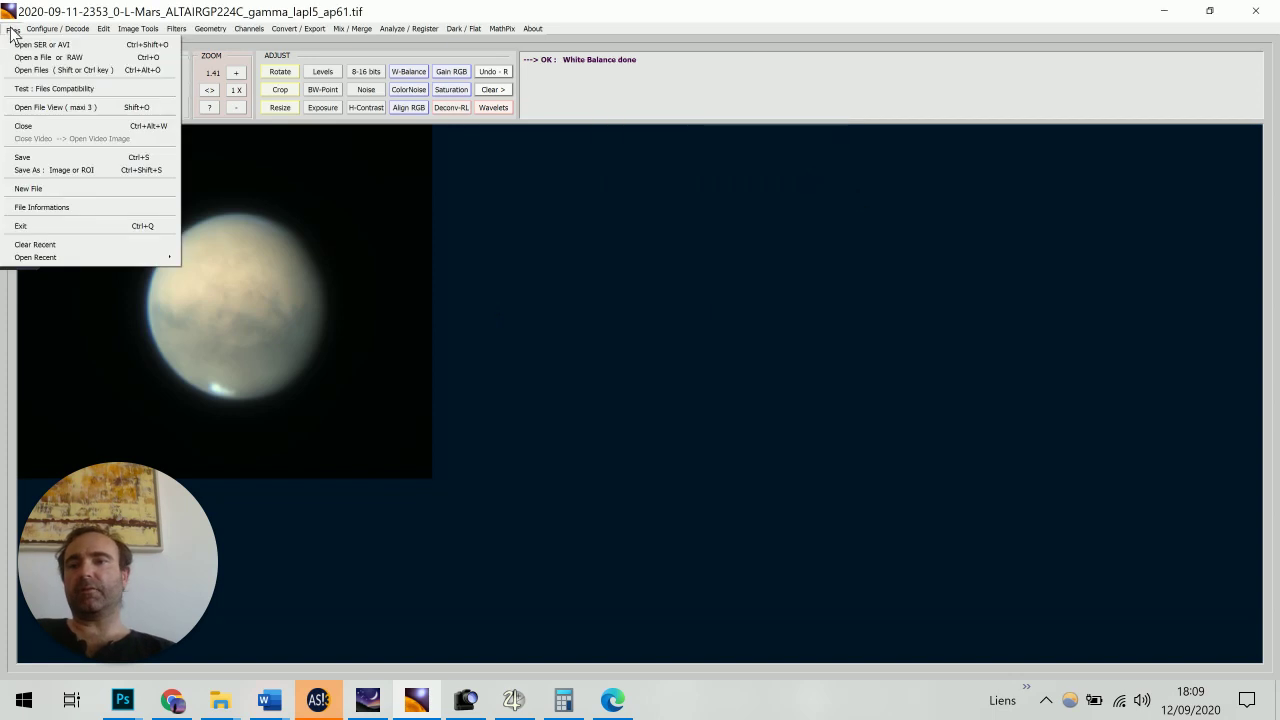
{"action": "left_click", "coordinate": [50, 170]}
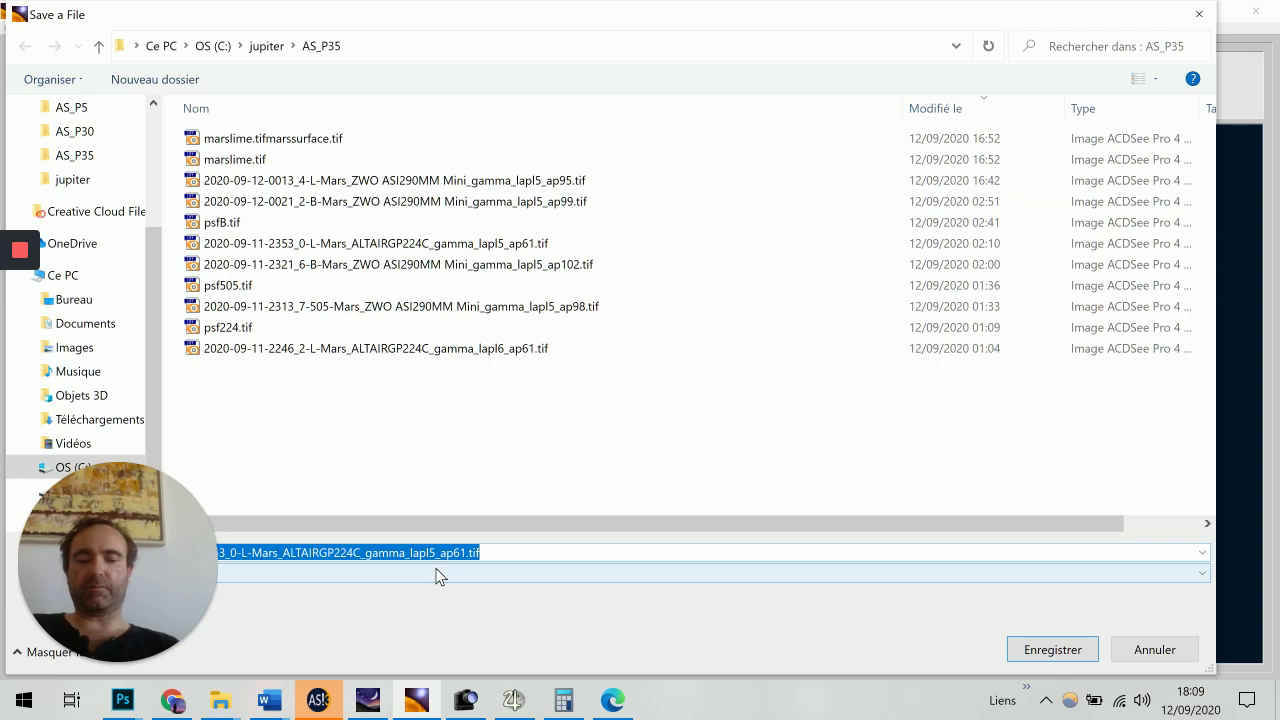
{"action": "type", "text": "m"}
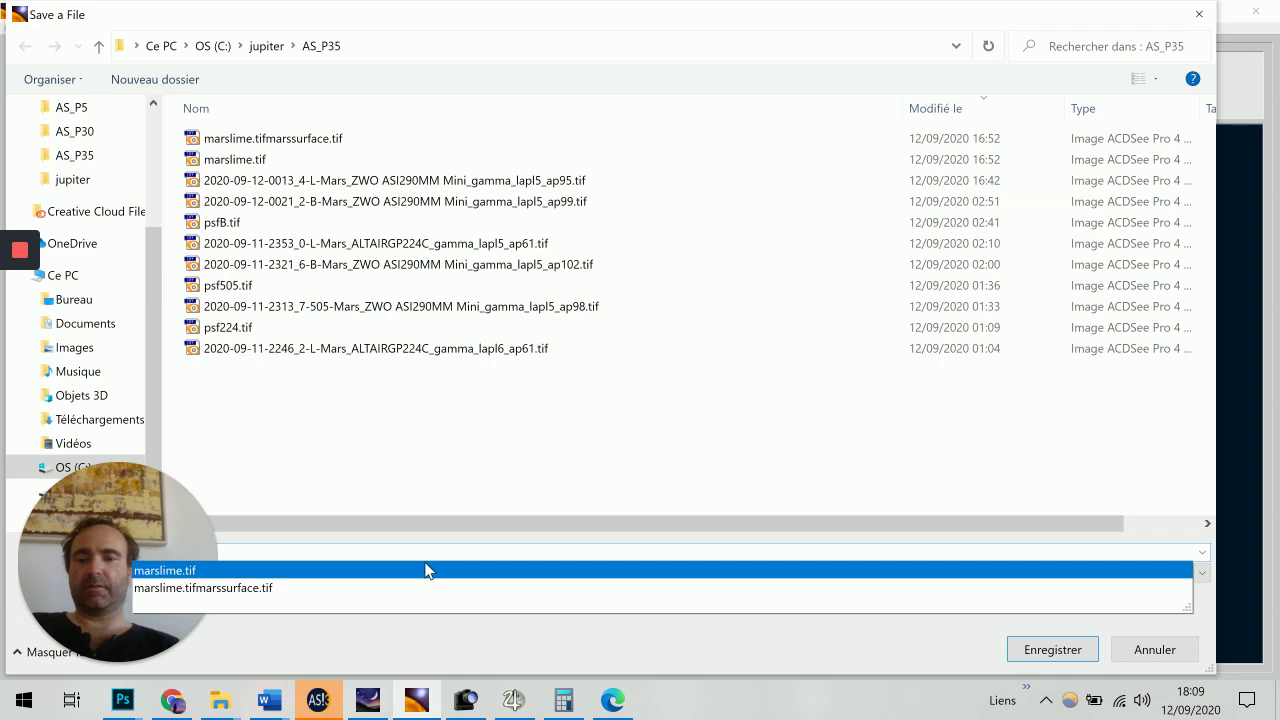
{"action": "type", "text": "ars"}
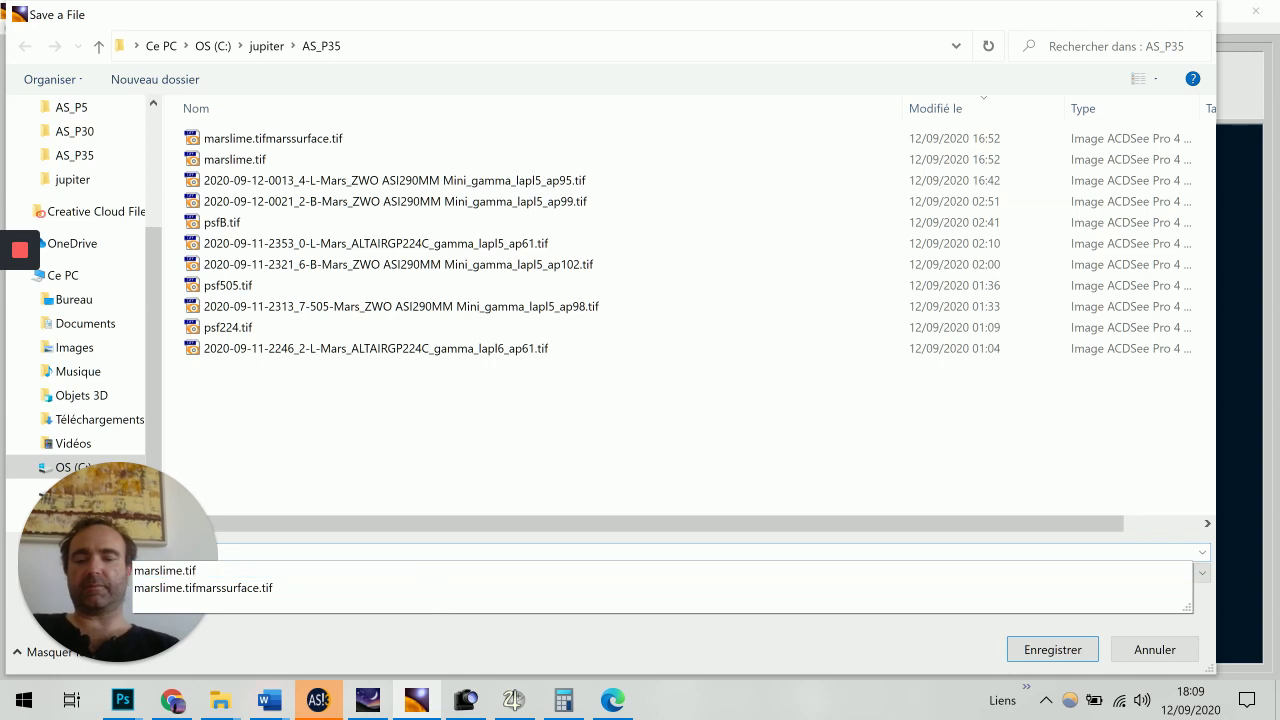
{"action": "left_click", "coordinate": [1043, 651]}
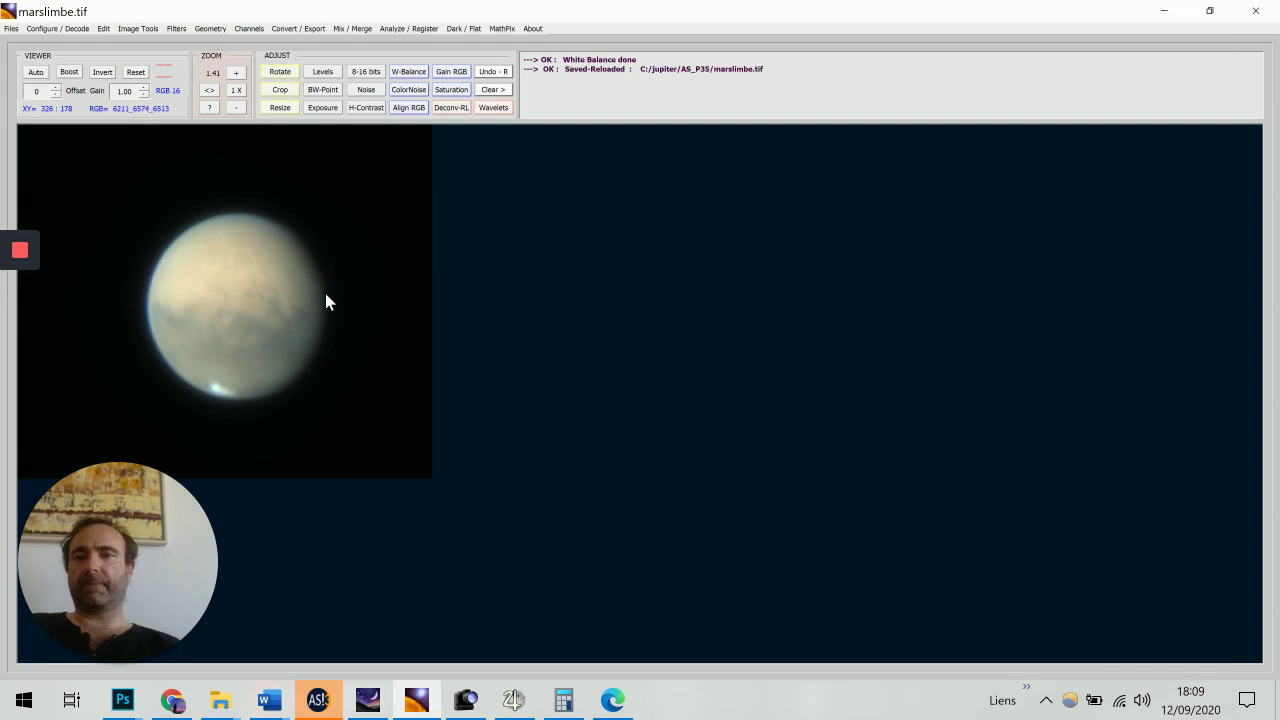
Step: Sharpen Mars with the Wavelets-Deconvolution filter, setting the high-frequency wavelets to size 3 and strength 99
{"action": "left_click", "coordinate": [175, 29]}
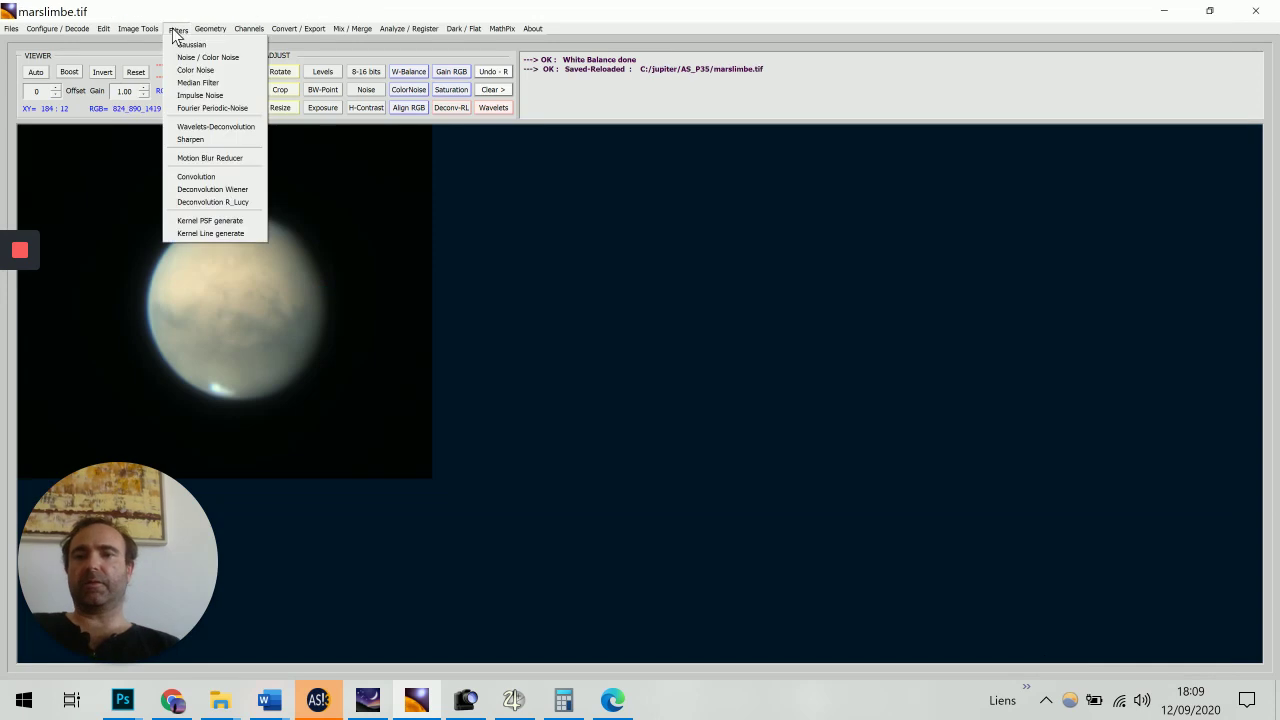
{"action": "left_click", "coordinate": [209, 127]}
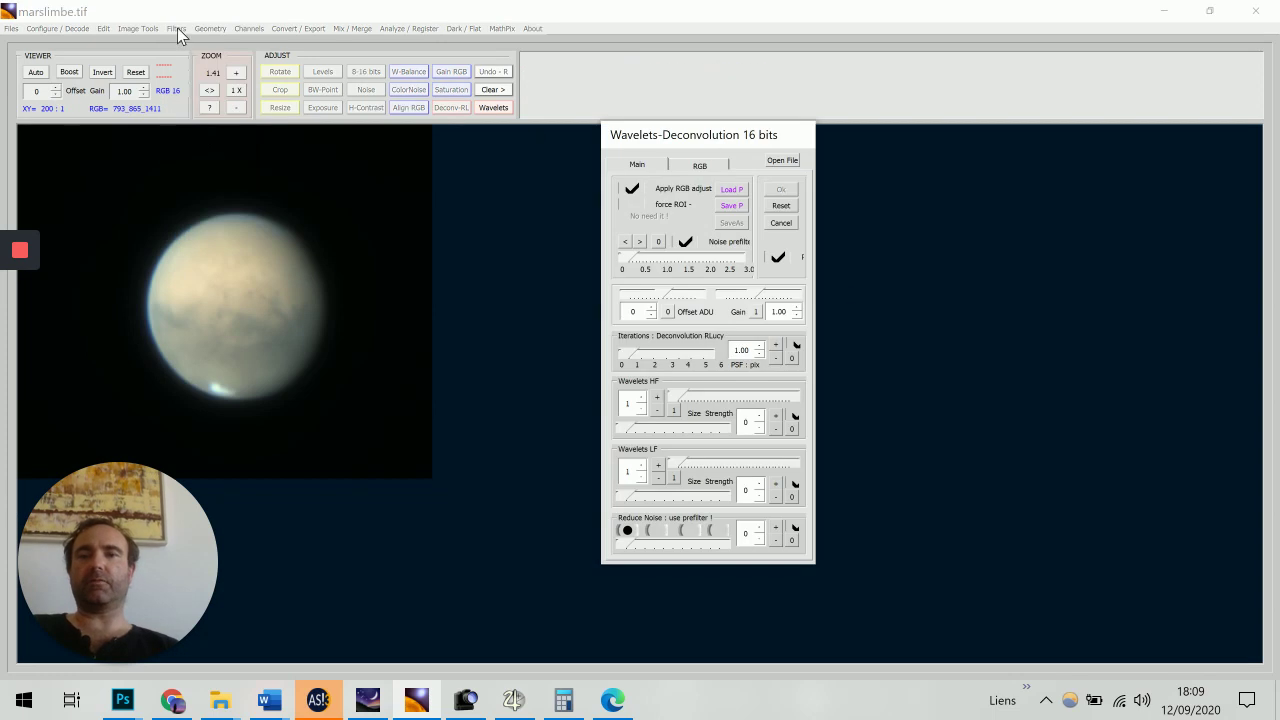
{"action": "left_click_drag", "start_coordinate": [682, 394], "coordinate": [714, 394]}
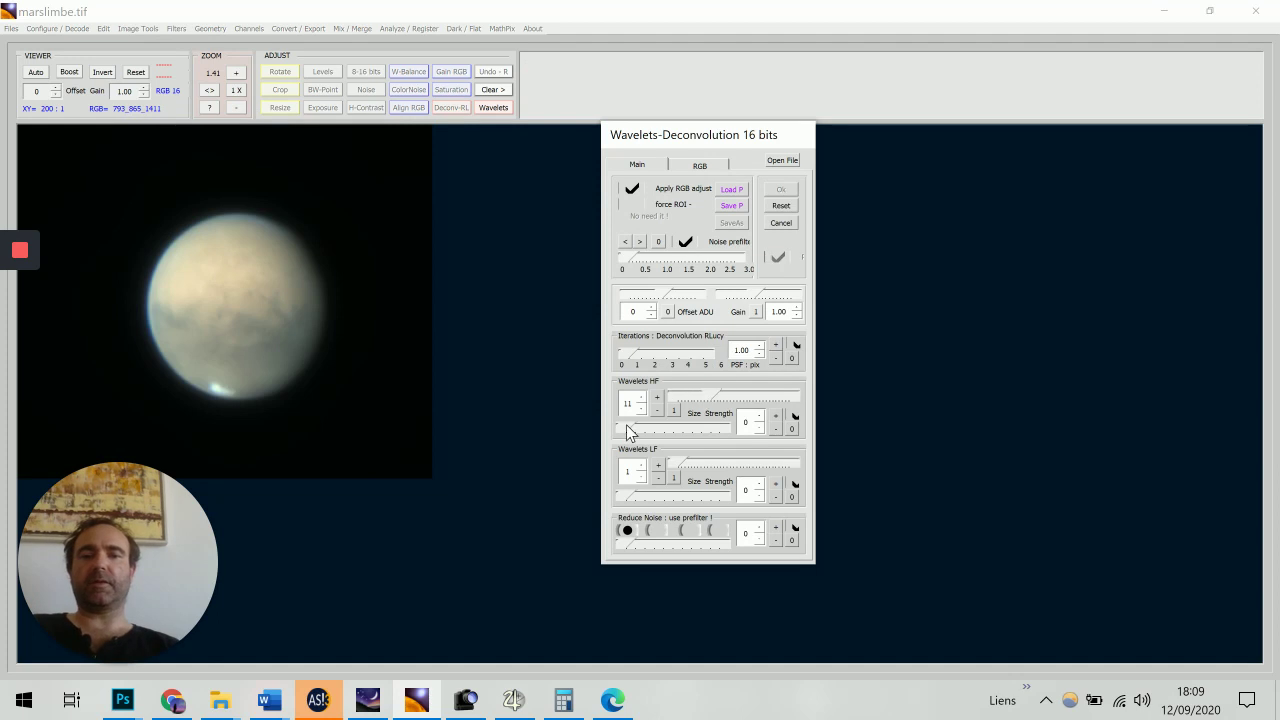
{"action": "left_click_drag", "start_coordinate": [632, 428], "coordinate": [764, 432]}
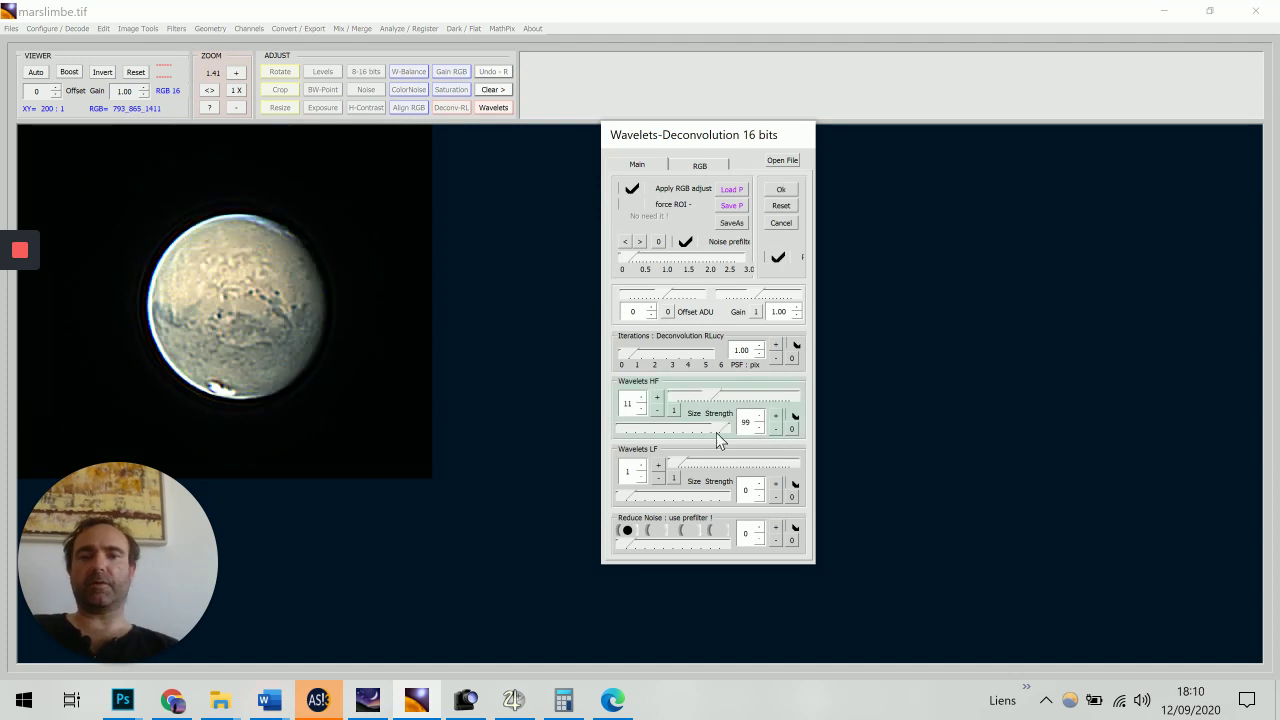
{"action": "mouse_move", "coordinate": [706, 400]}
{"action": "left_mouse_down"}
{"action": "mouse_move", "coordinate": [684, 397]}
{"action": "mouse_move", "coordinate": [709, 396]}
{"action": "left_mouse_up"}
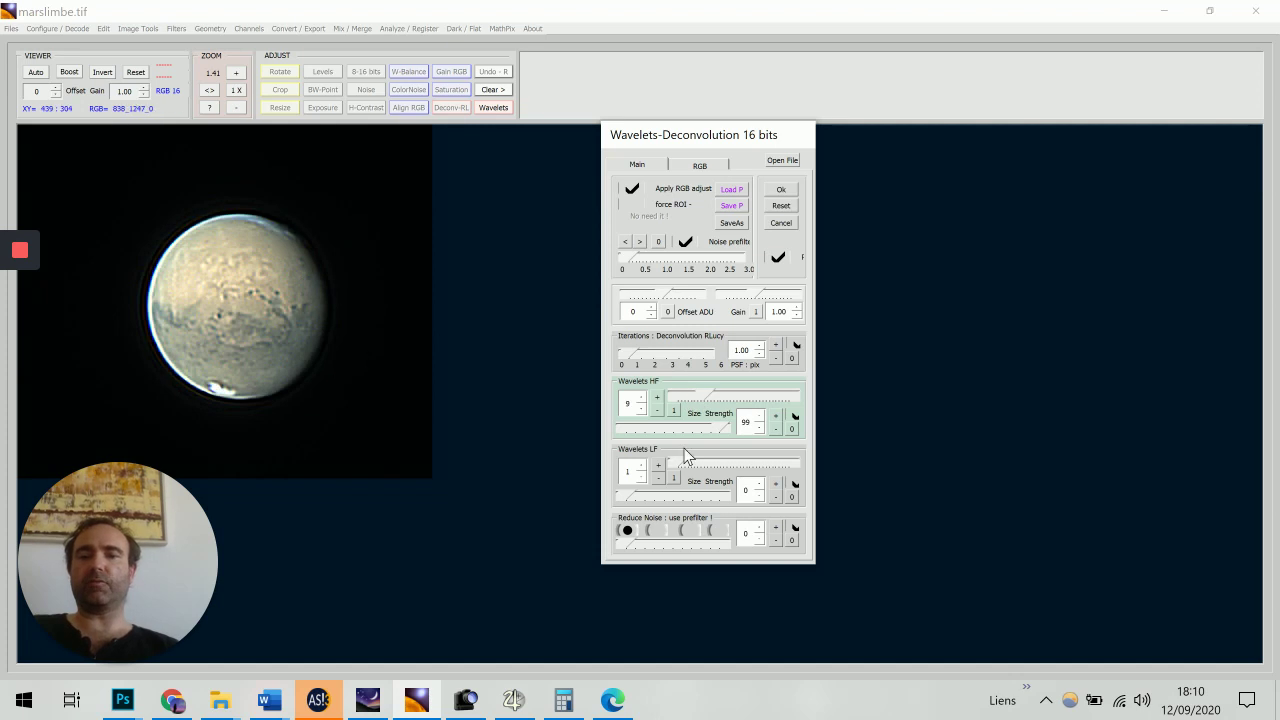
{"action": "left_click", "coordinate": [686, 395]}
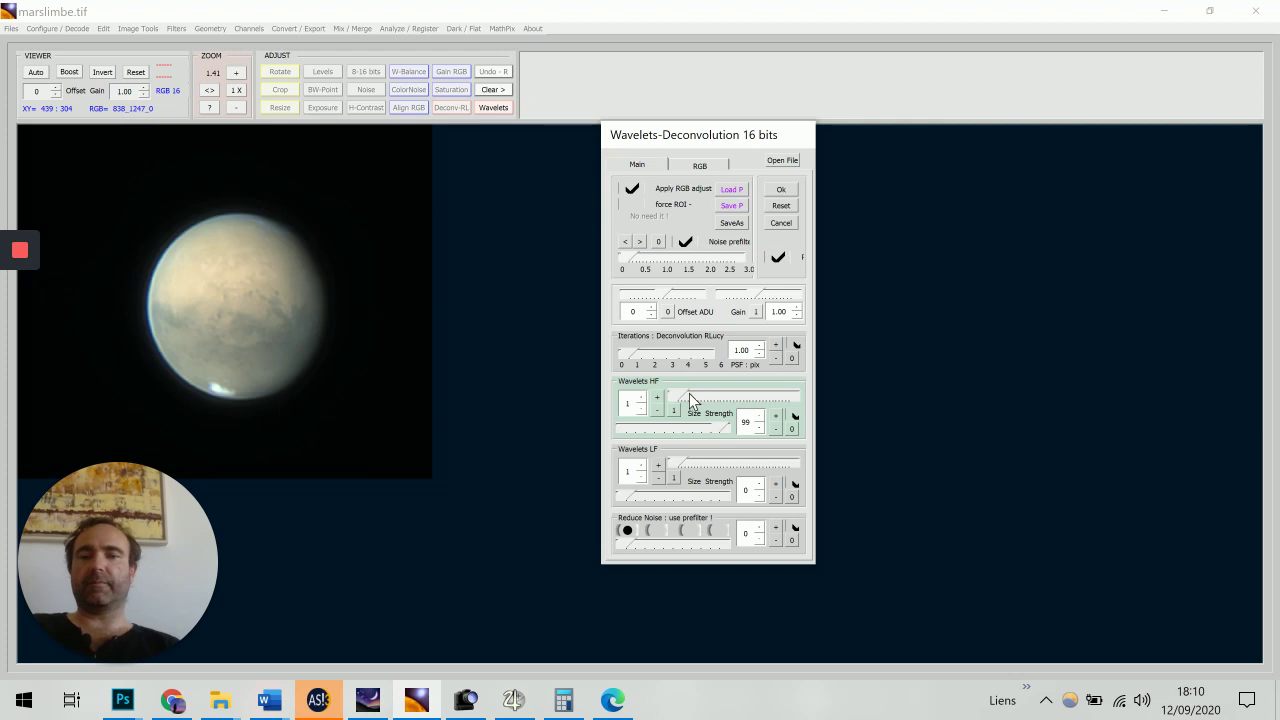
{"action": "left_click_drag", "start_coordinate": [686, 393], "coordinate": [689, 397]}
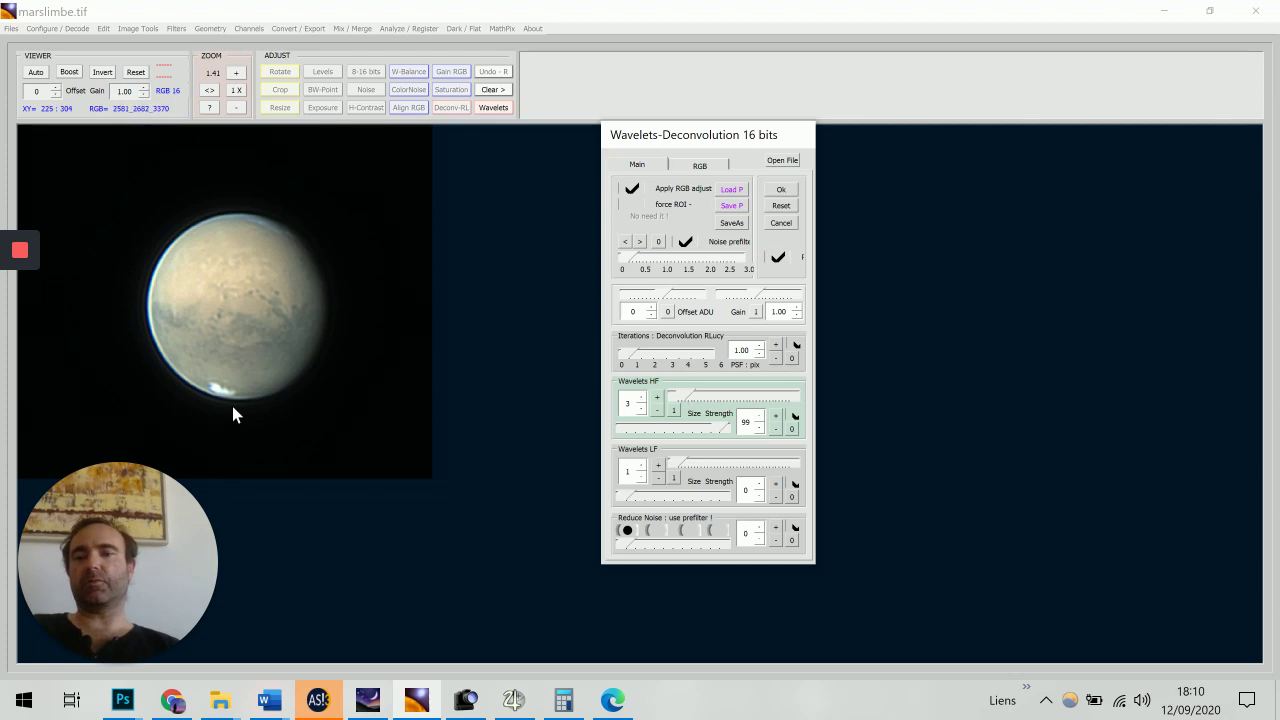
Step: Set the RLucy deconvolution to 2 iterations with a PSF of 1.20 pixels and toggle its effect
{"action": "left_click", "coordinate": [652, 353]}
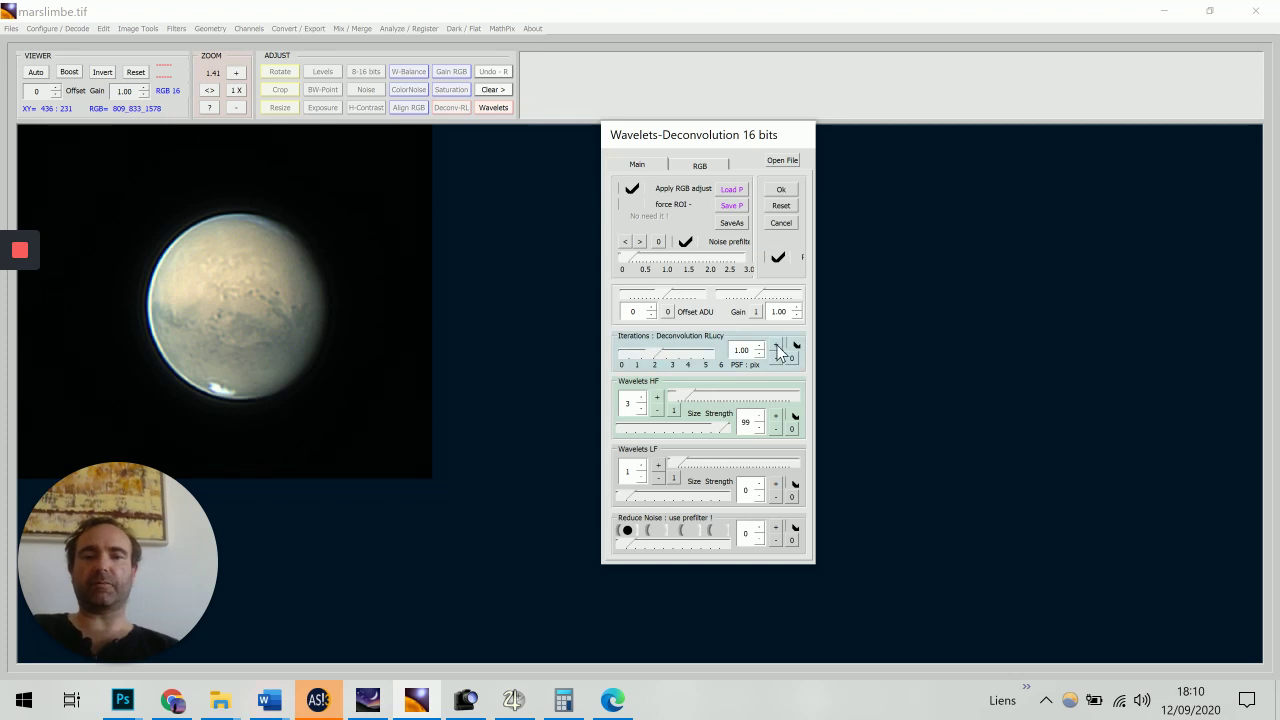
{"action": "left_click", "coordinate": [763, 346]}
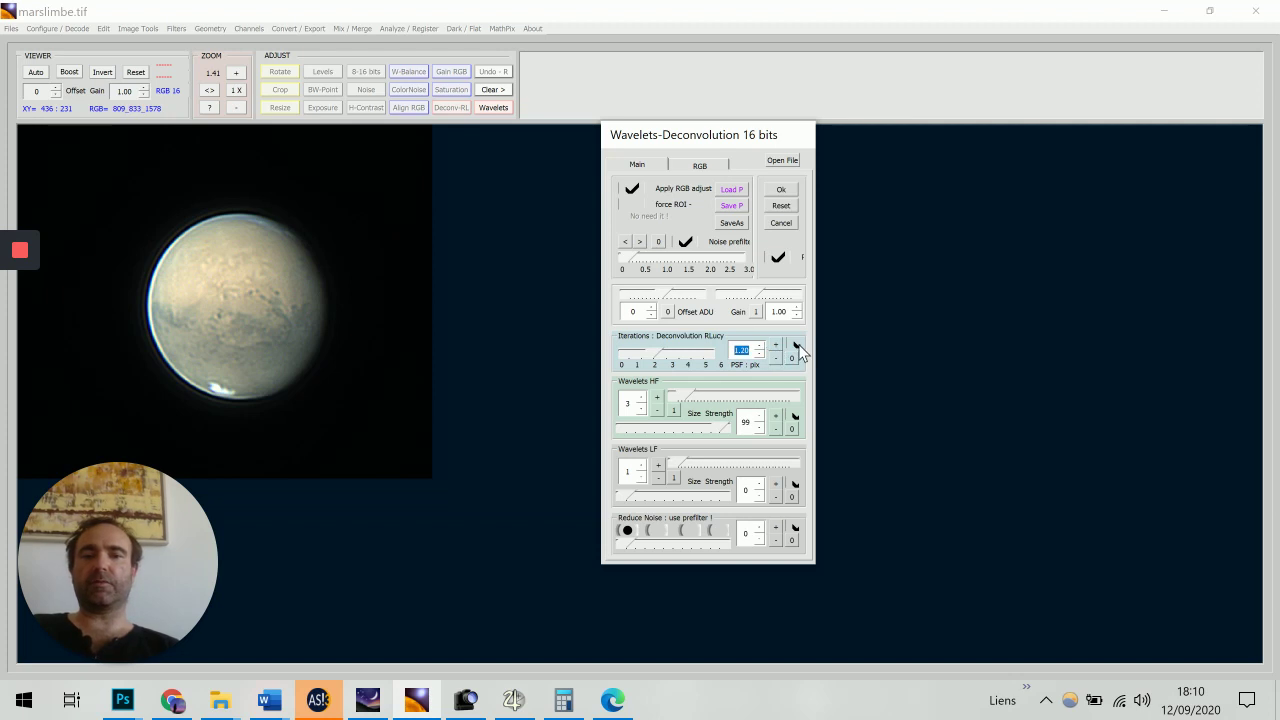
{"action": "left_click", "coordinate": [803, 352]}
{"action": "left_click", "coordinate": [796, 346]}
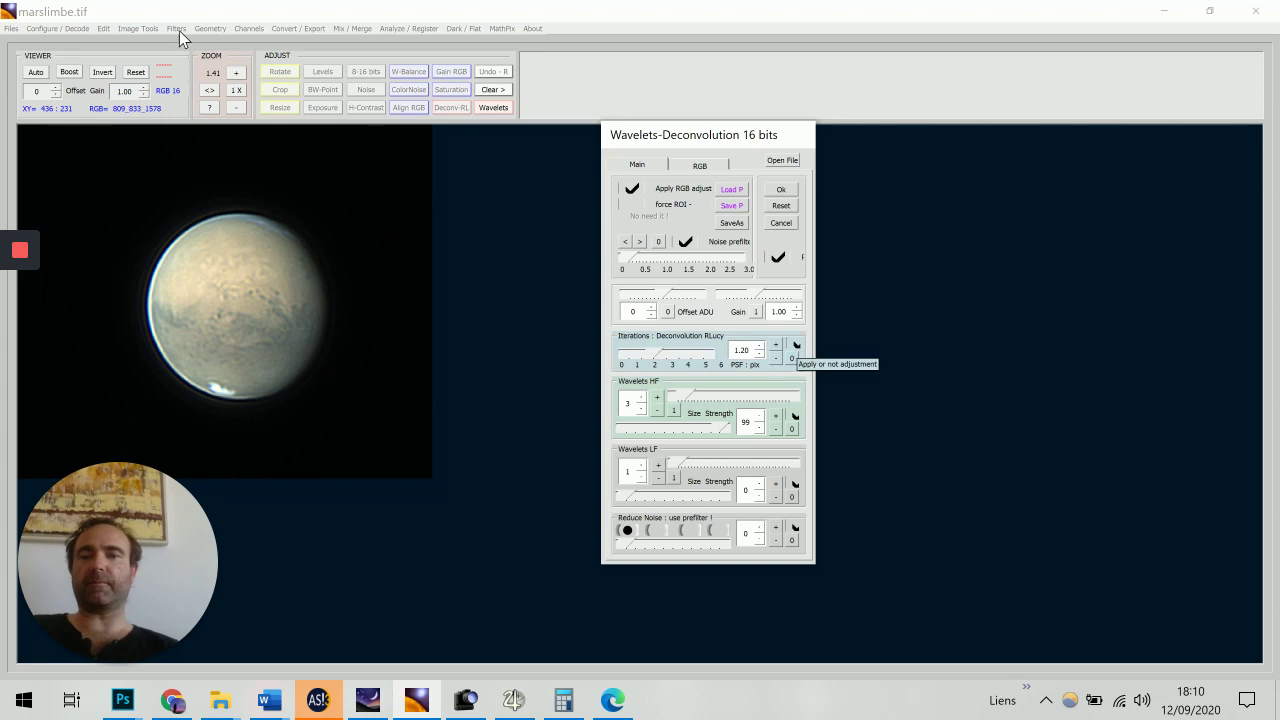
Step: Compare the enlarged Mars with and without the RLucy deconvolution, and reduce its iterations to 1
{"action": "left_click", "coordinate": [236, 73]}
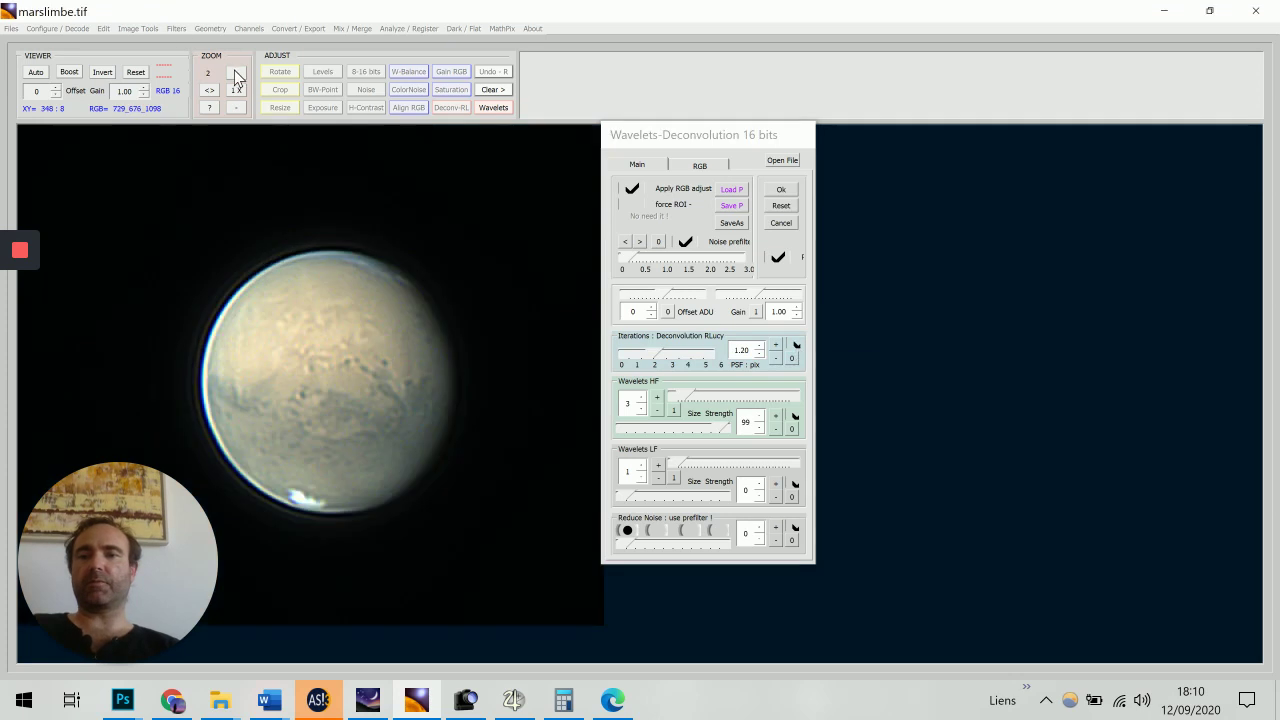
{"action": "left_click", "coordinate": [797, 347]}
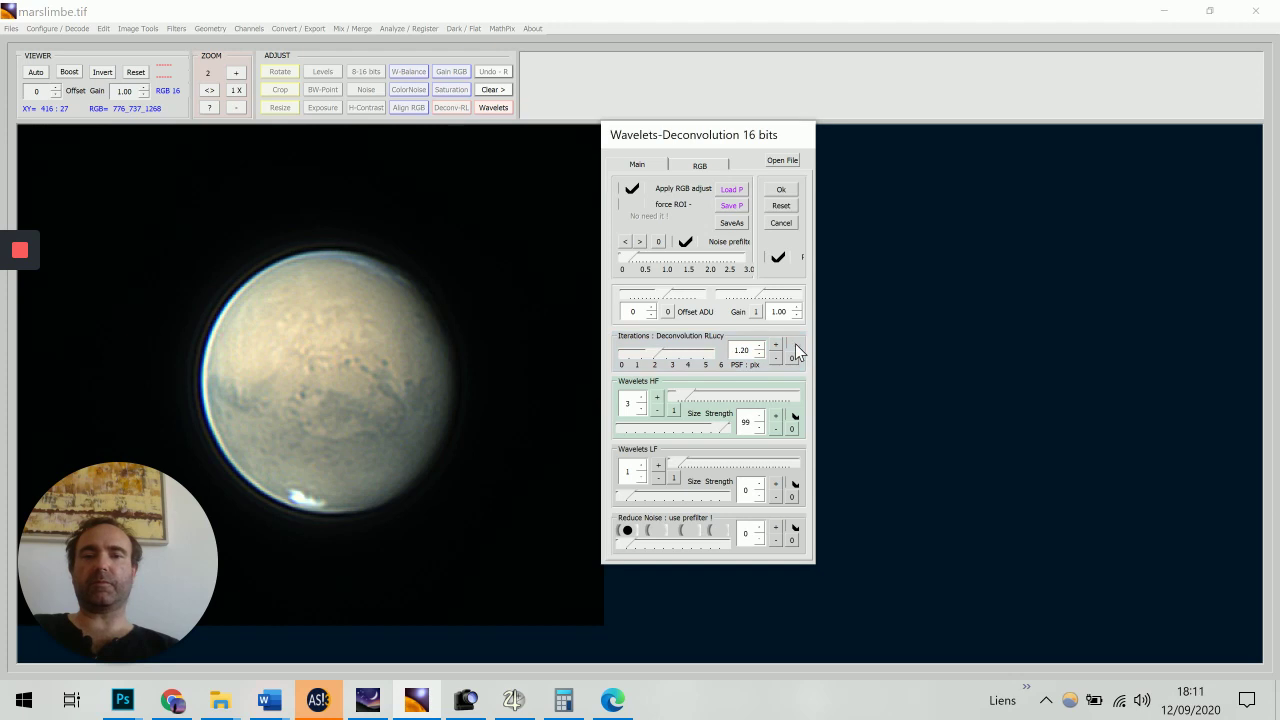
{"action": "left_click", "coordinate": [797, 347]}
{"action": "left_click", "coordinate": [797, 347]}
{"action": "left_click", "coordinate": [797, 347]}
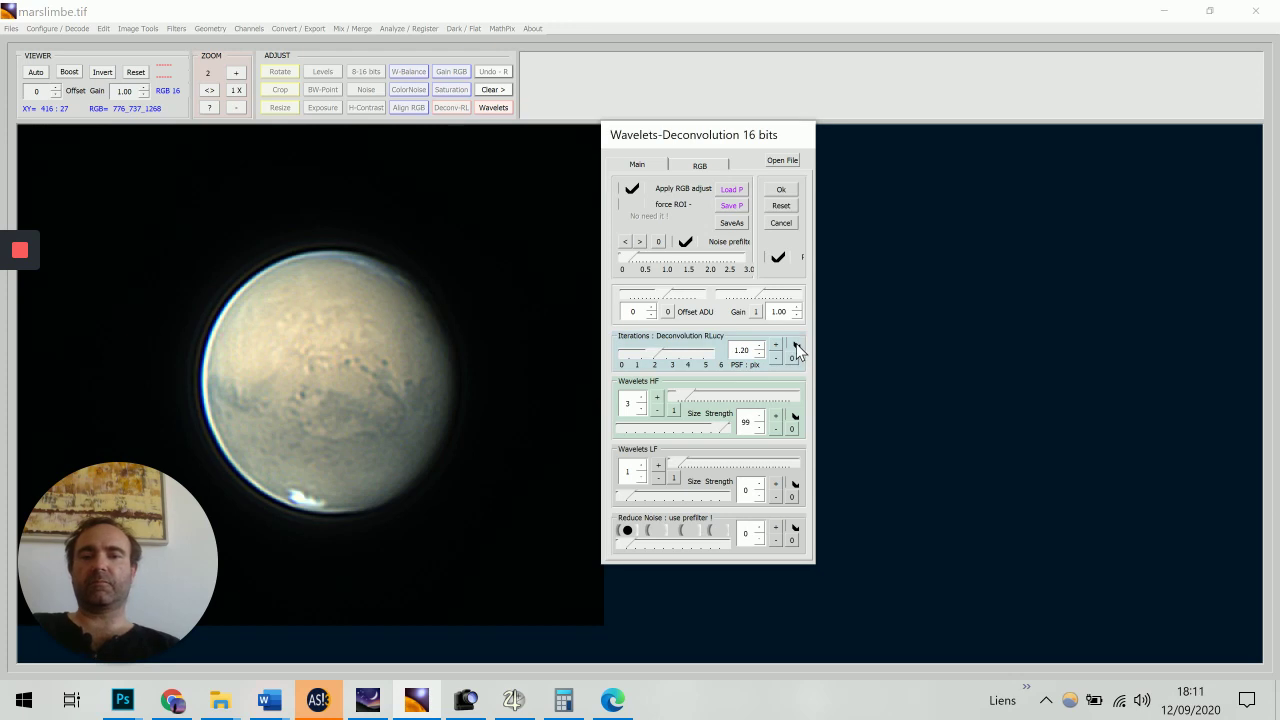
{"action": "left_click", "coordinate": [797, 348]}
{"action": "left_click", "coordinate": [797, 348]}
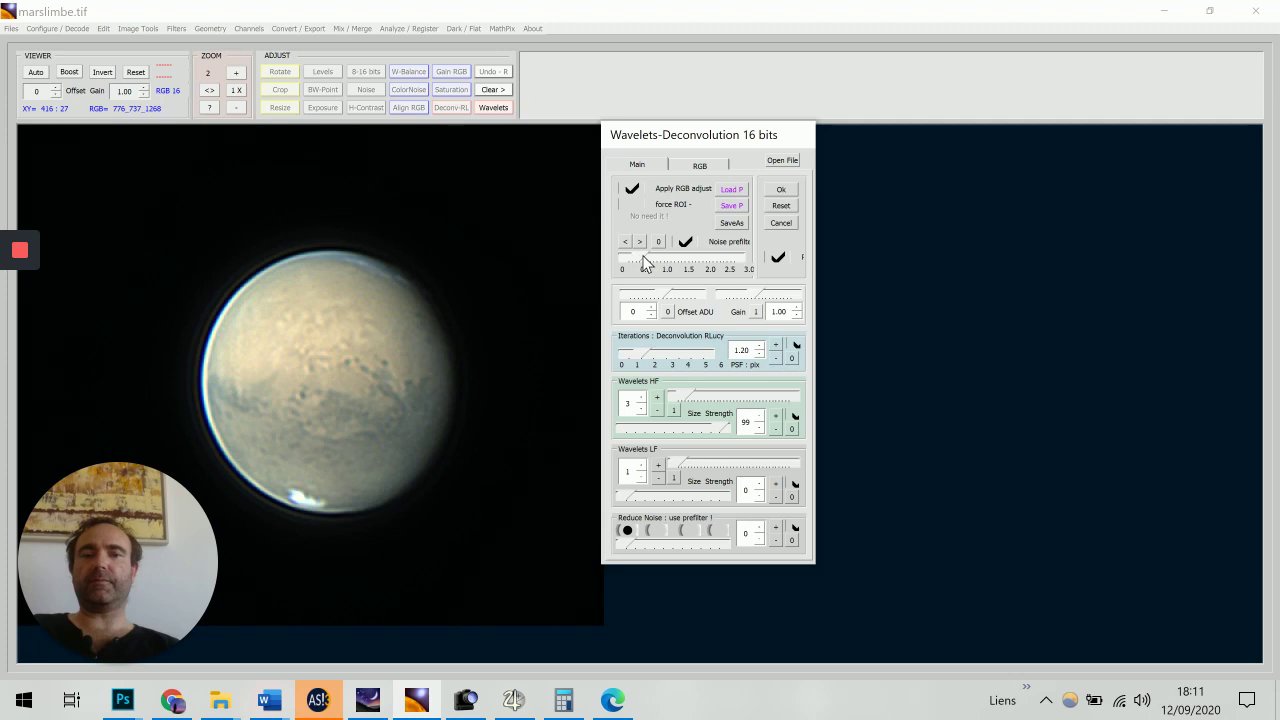
Step: Set a light noise prefilter, lower the high-frequency wavelet strength to 88, and apply the wavelets to the image
{"action": "left_click", "coordinate": [642, 262]}
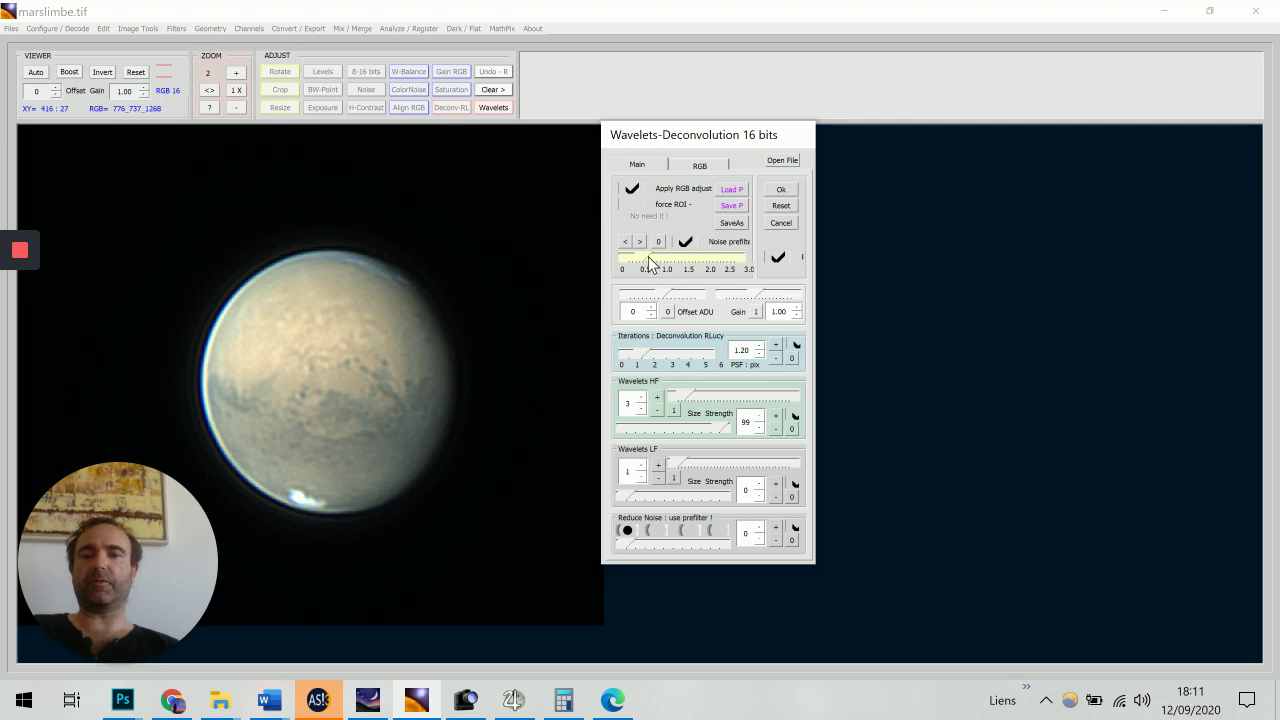
{"action": "left_click", "coordinate": [642, 262]}
{"action": "left_click", "coordinate": [648, 263]}
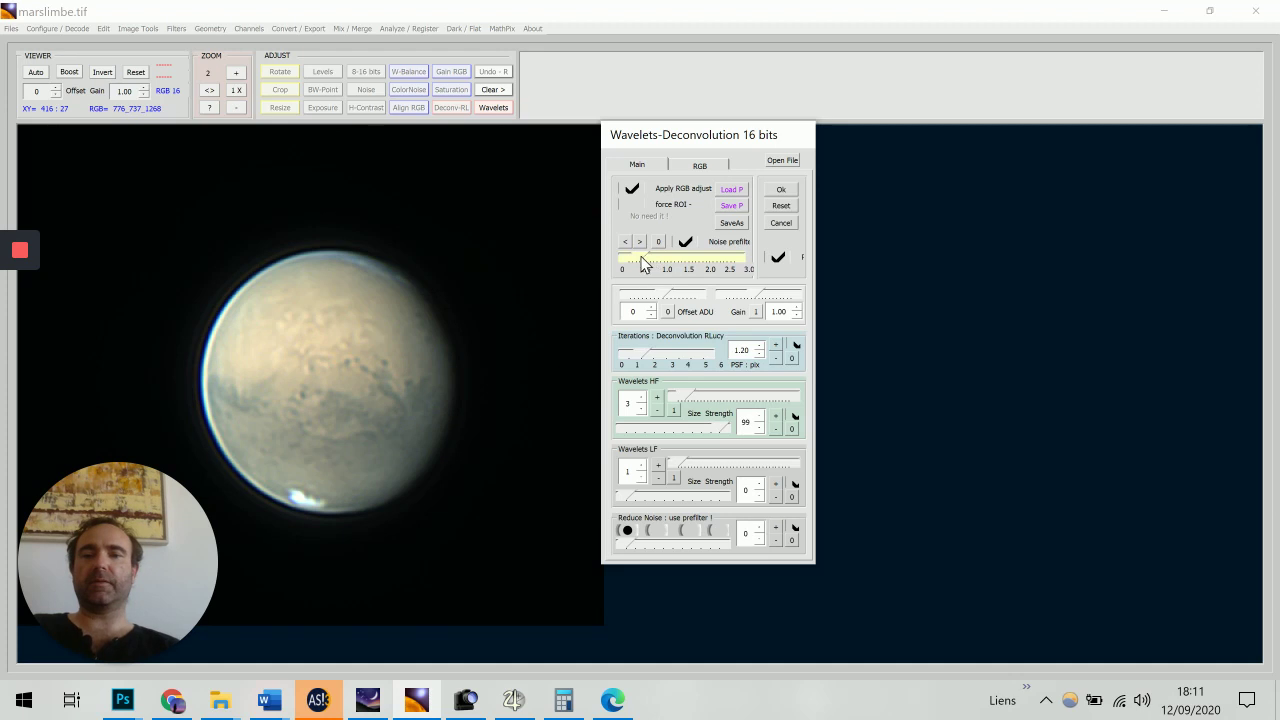
{"action": "left_click", "coordinate": [709, 425]}
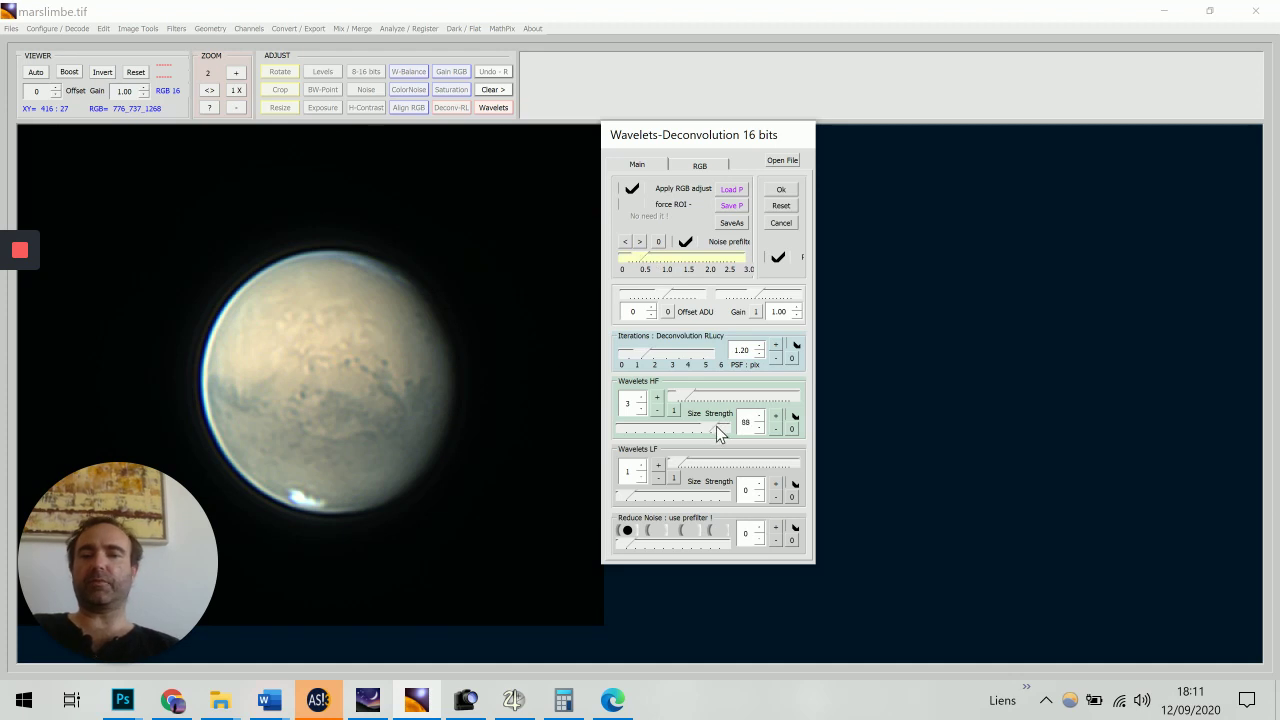
{"action": "left_click", "coordinate": [781, 191]}
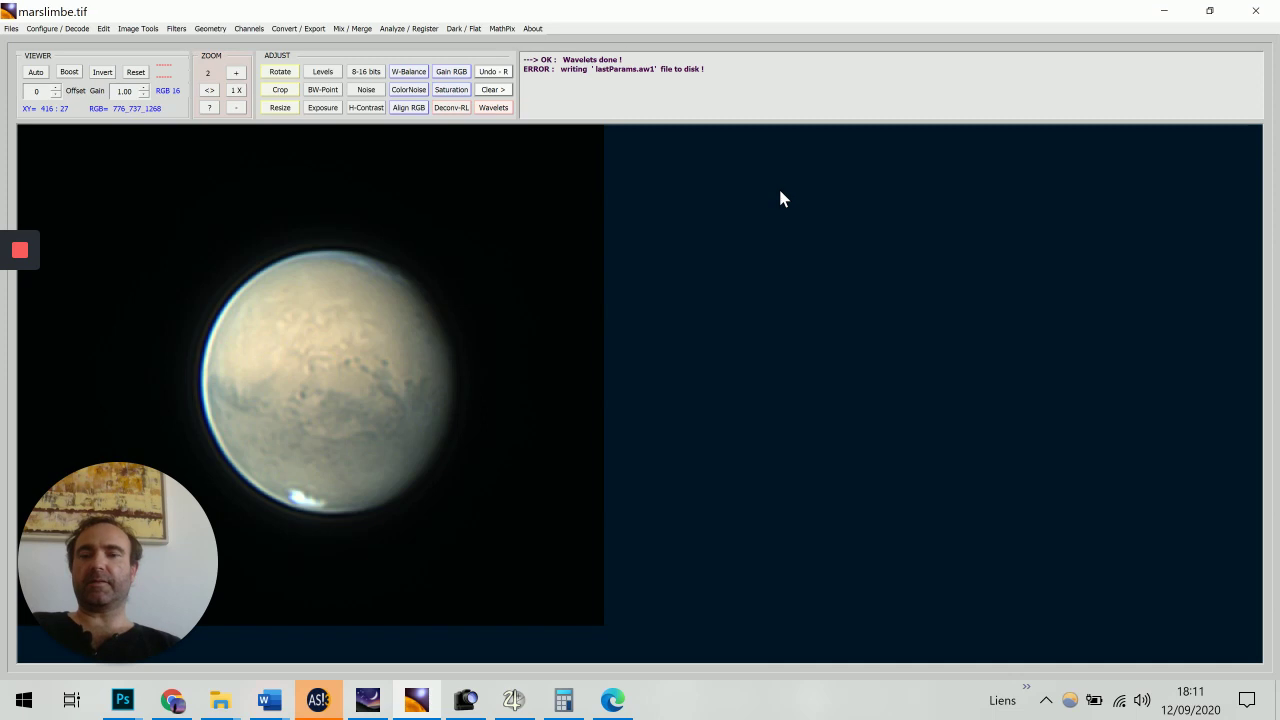
Step: Partially undo the wavelet sharpening by blending it with the previous image at 88%
{"action": "key", "text": "ctrl+z"}
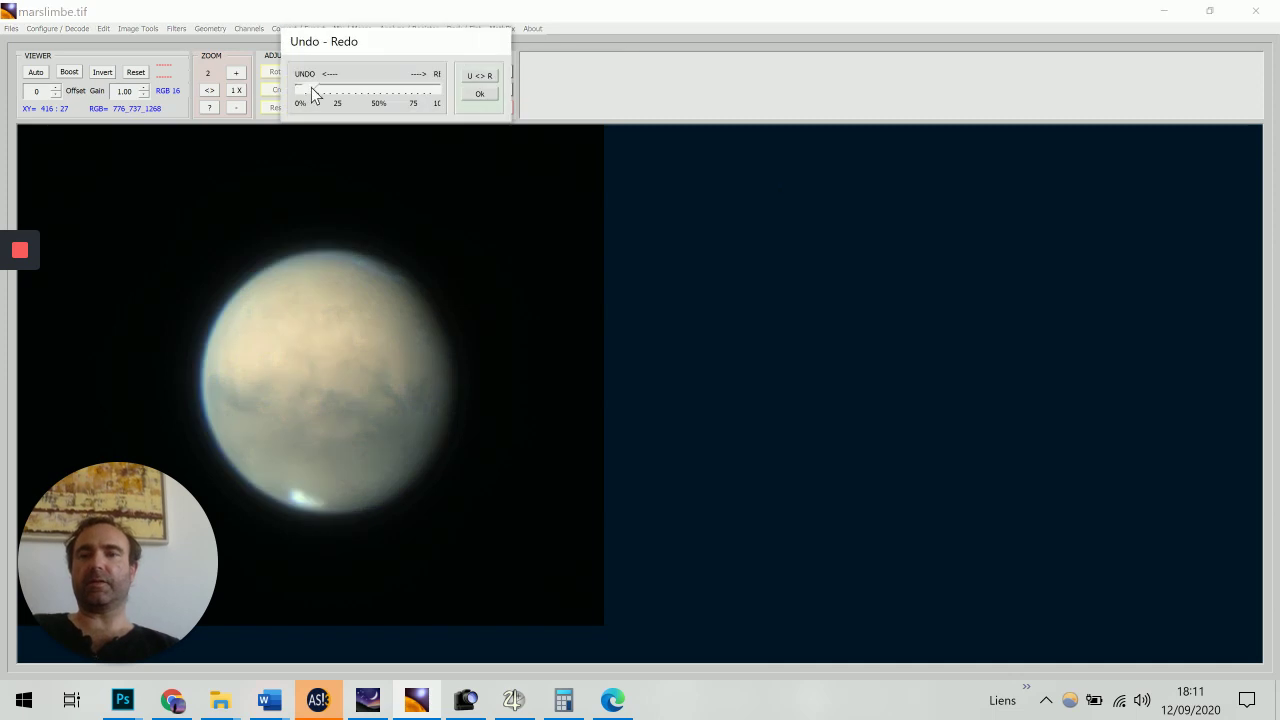
{"action": "left_click_drag", "start_coordinate": [335, 95], "coordinate": [345, 93]}
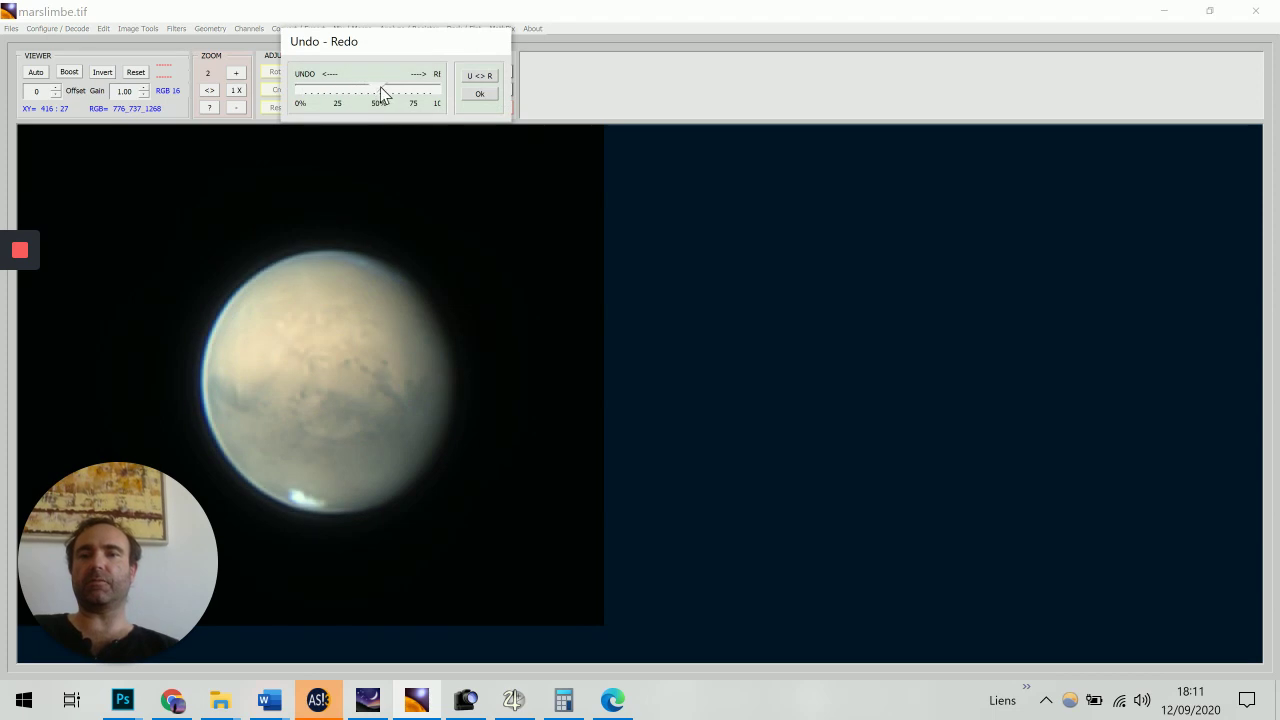
{"action": "left_click_drag", "start_coordinate": [394, 89], "coordinate": [420, 94]}
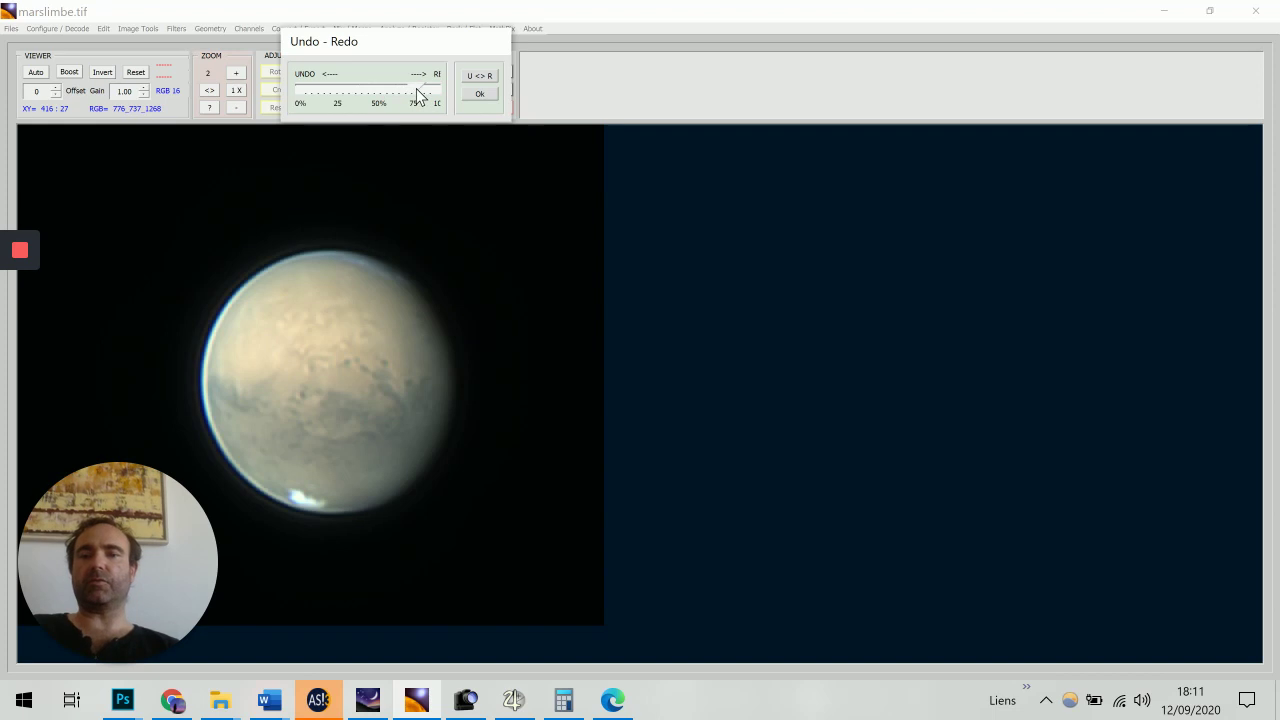
{"action": "left_click", "coordinate": [488, 94]}
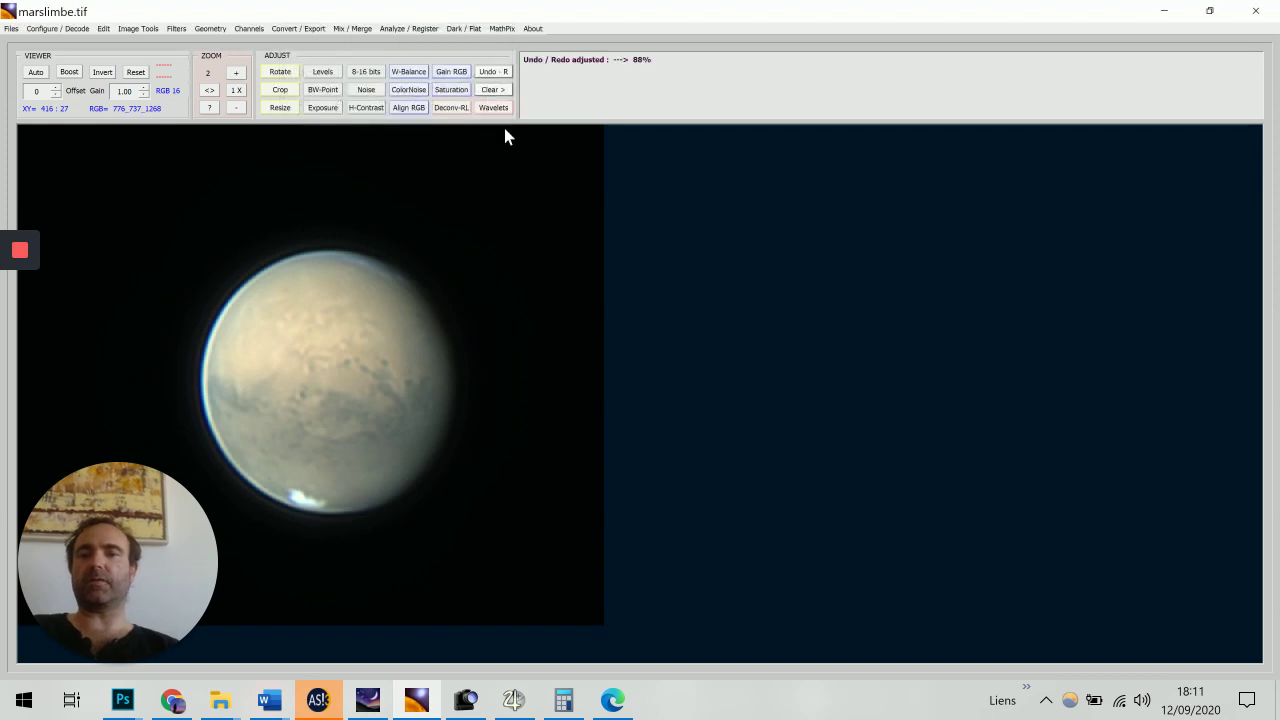
Step: Save the sharpened image over the existing file marslime.tifmarssurface.tif in the AS_P35 folder
{"action": "left_click", "coordinate": [10, 28]}
{"action": "left_click", "coordinate": [66, 172]}
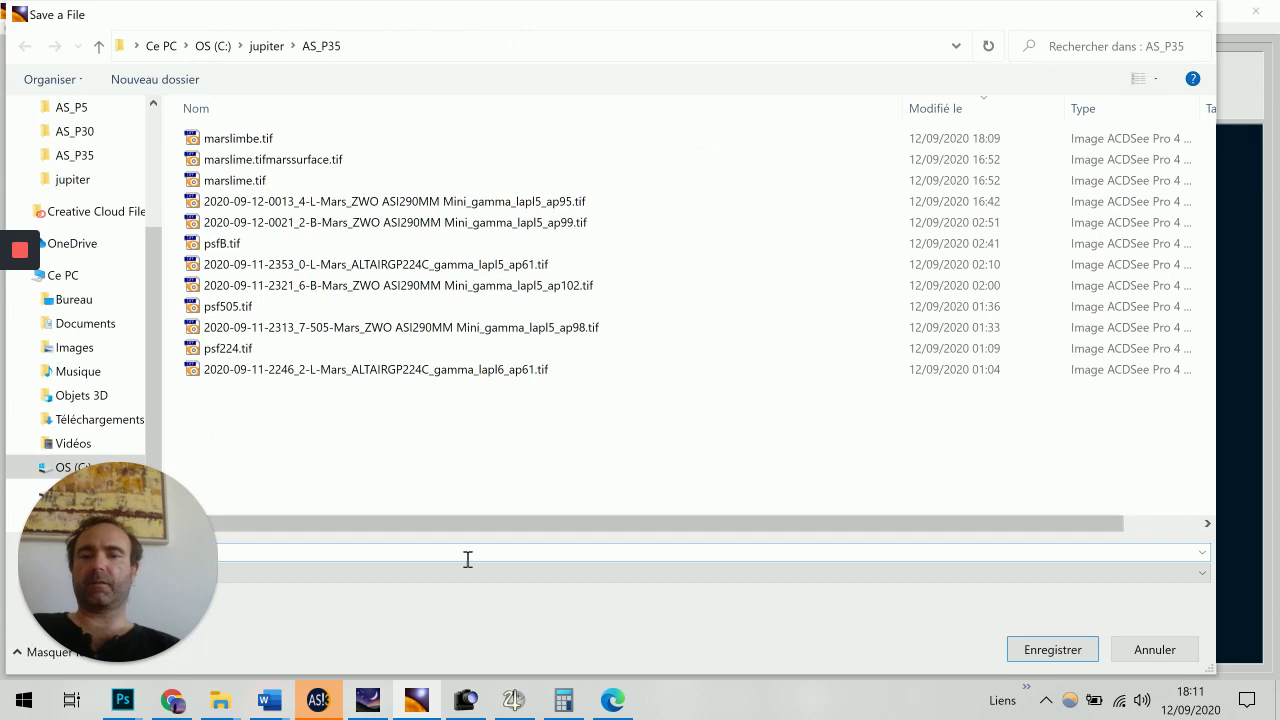
{"action": "left_click", "coordinate": [332, 165]}
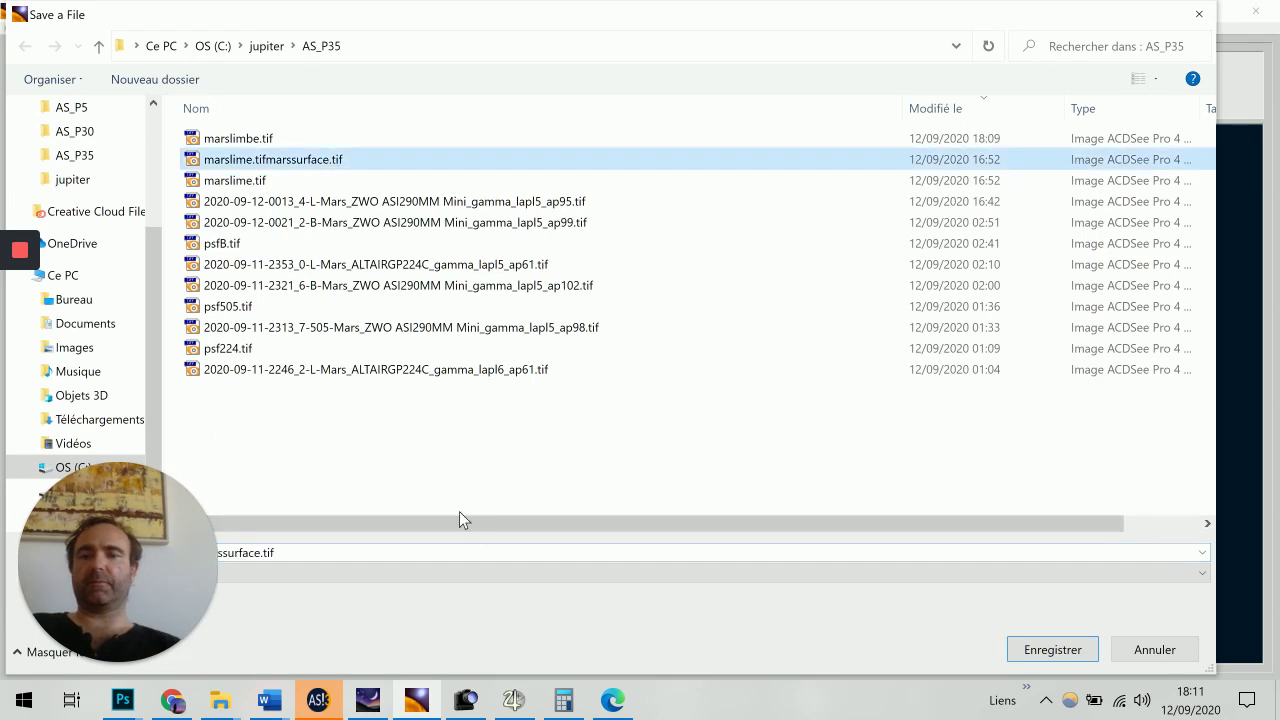
{"action": "left_click", "coordinate": [1051, 652]}
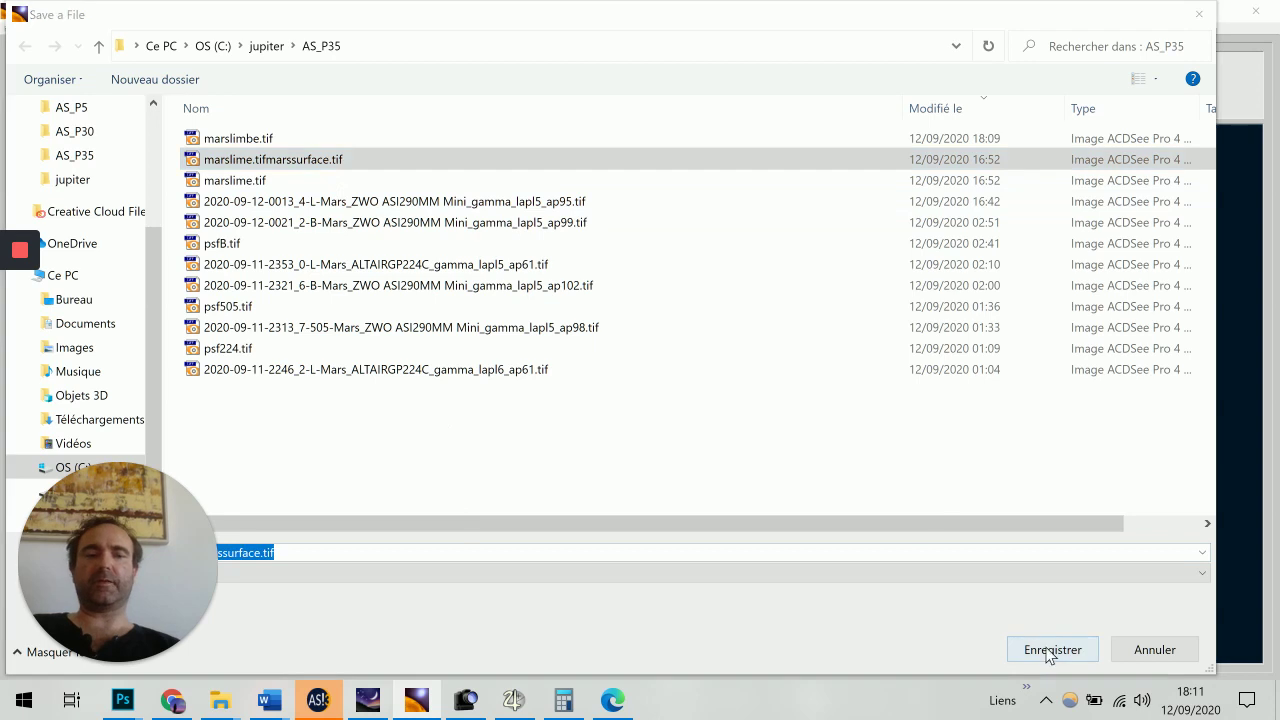
{"action": "left_click", "coordinate": [705, 360]}
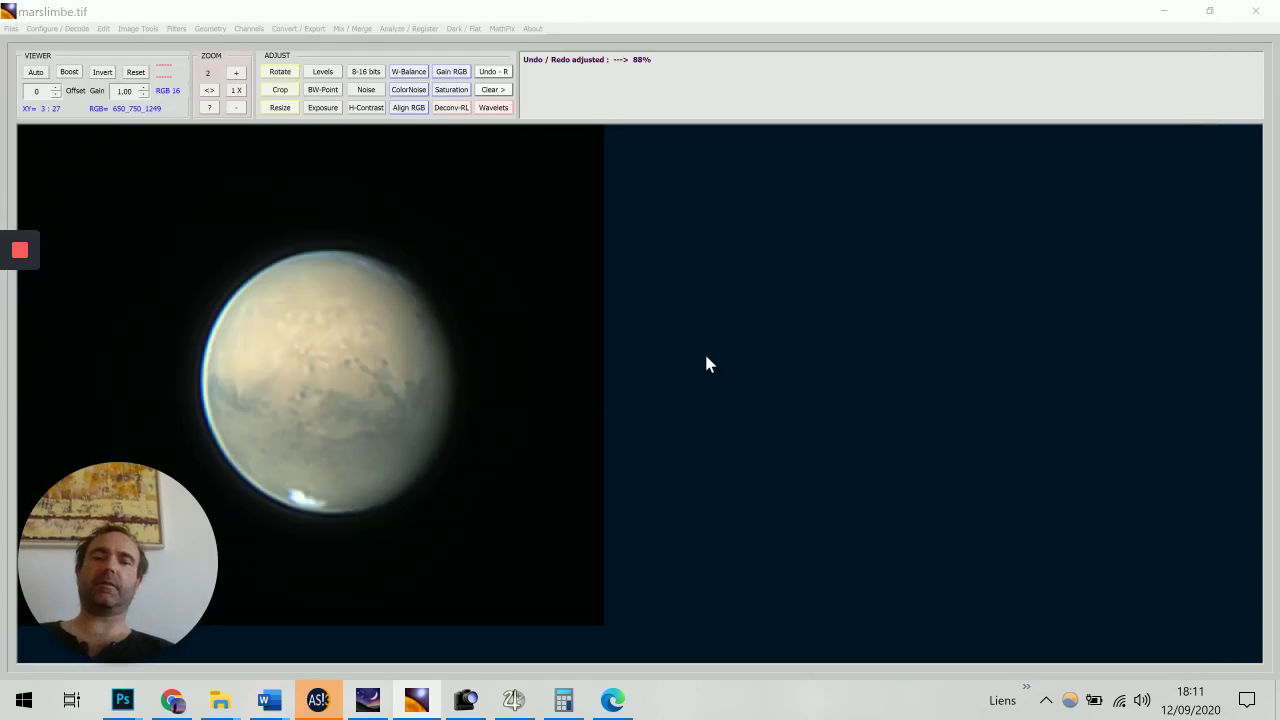
Step: Switch to Photoshop and open marslime.tifmarssurface.tif and marslimbe.tif together from the AS_P35 folder
{"action": "left_click", "coordinate": [124, 700]}
{"action": "left_click", "coordinate": [121, 624]}
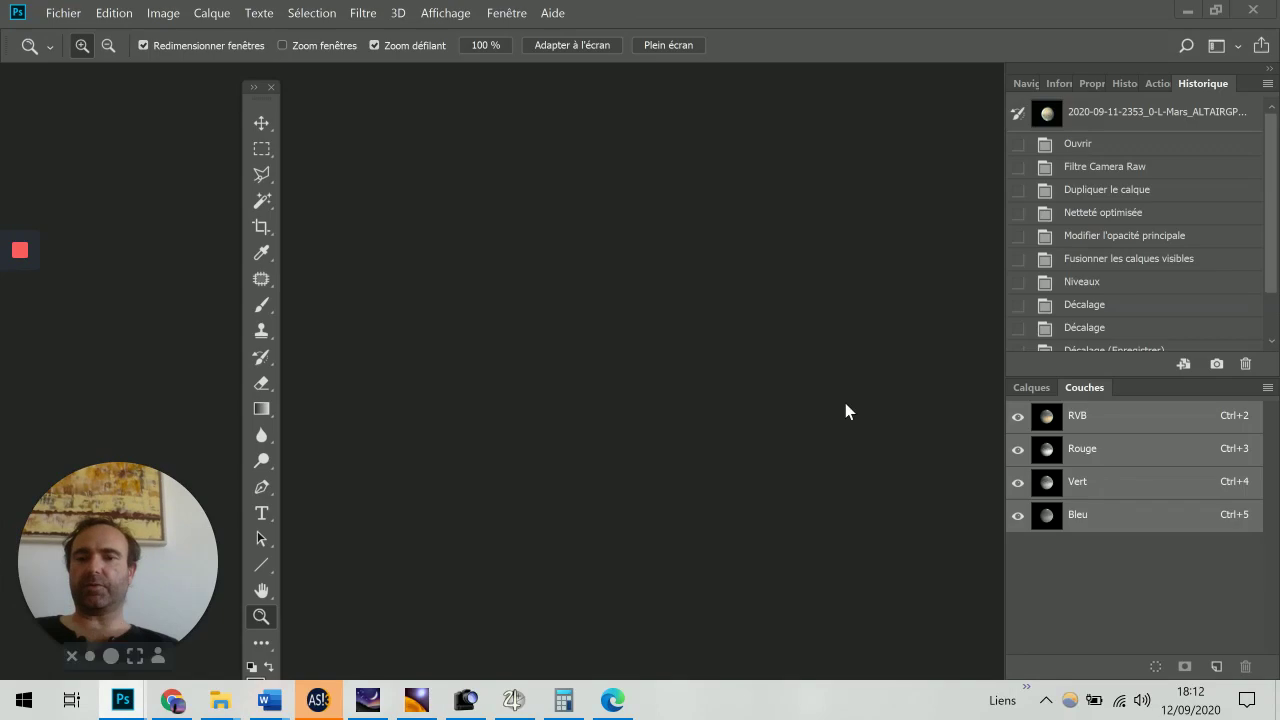
{"action": "key", "text": "ctrl+o"}
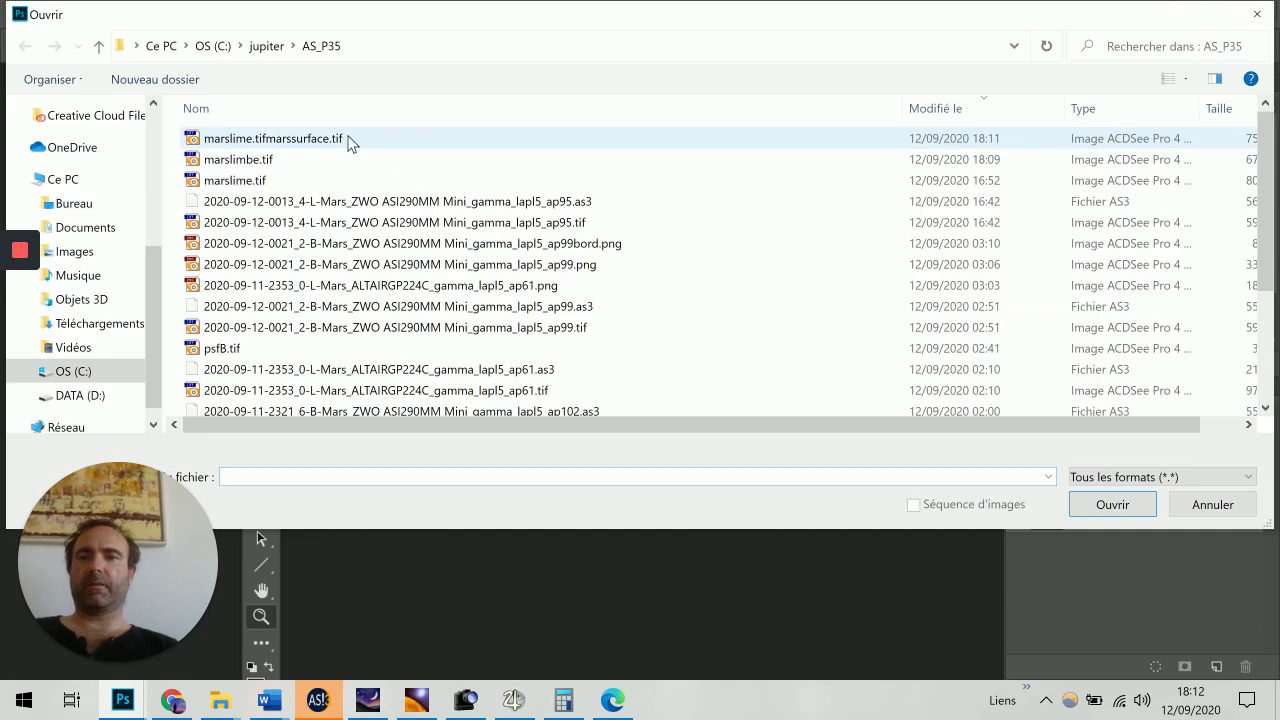
{"action": "left_click", "coordinate": [351, 140]}
{"action": "left_click", "coordinate": [349, 157], "text": "ctrl"}
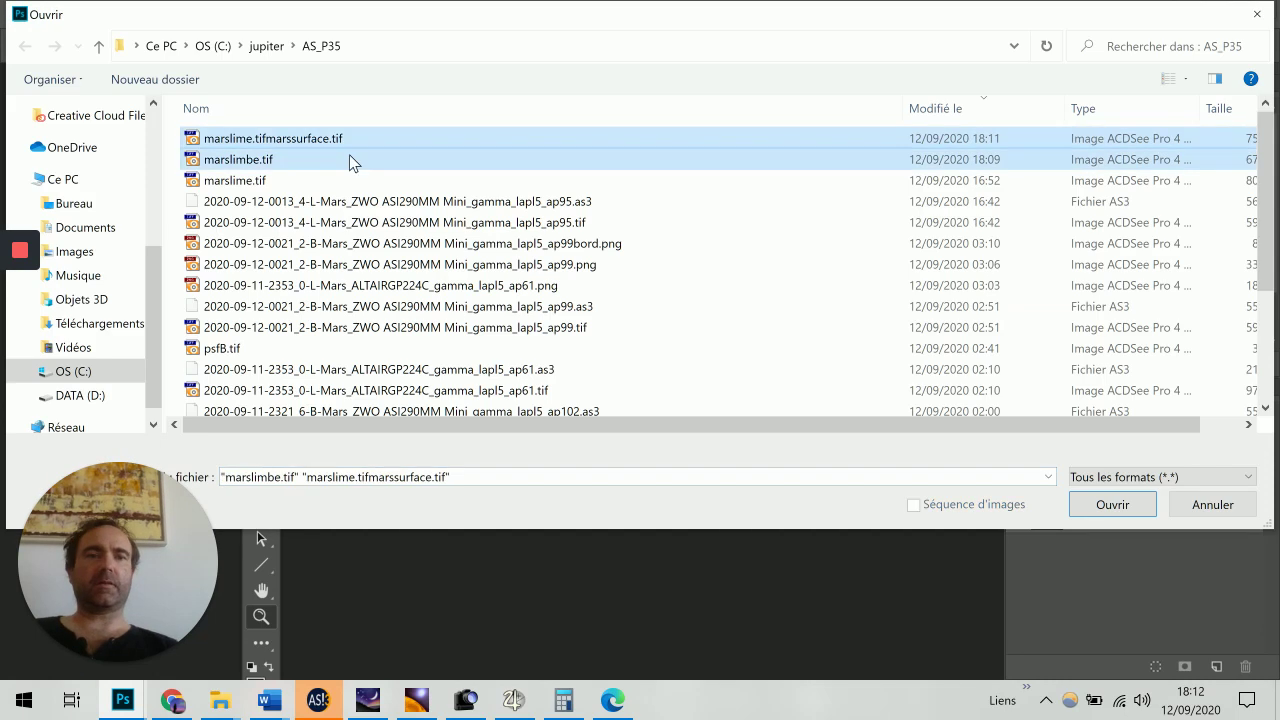
{"action": "key", "text": "Return"}
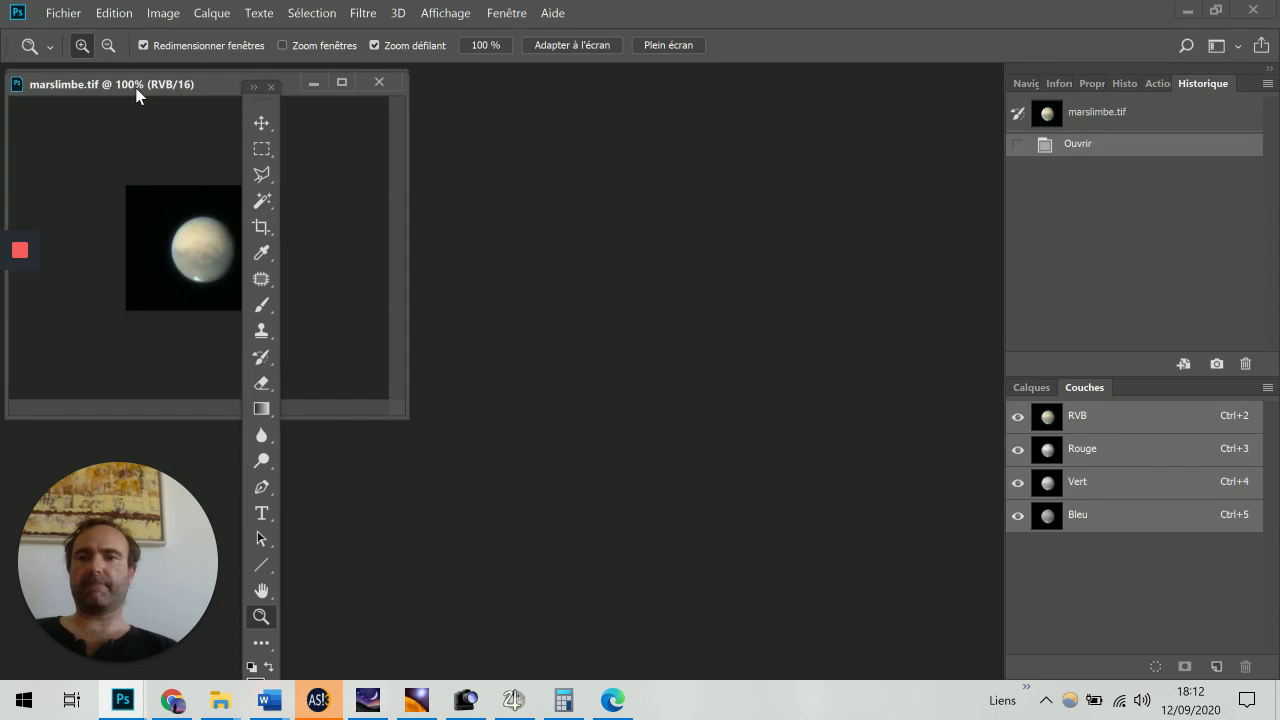
Step: Arrange the two Mars images in separate windows magnified to 300%, and make marslimbe.tif the active document
{"action": "left_click", "coordinate": [740, 396]}
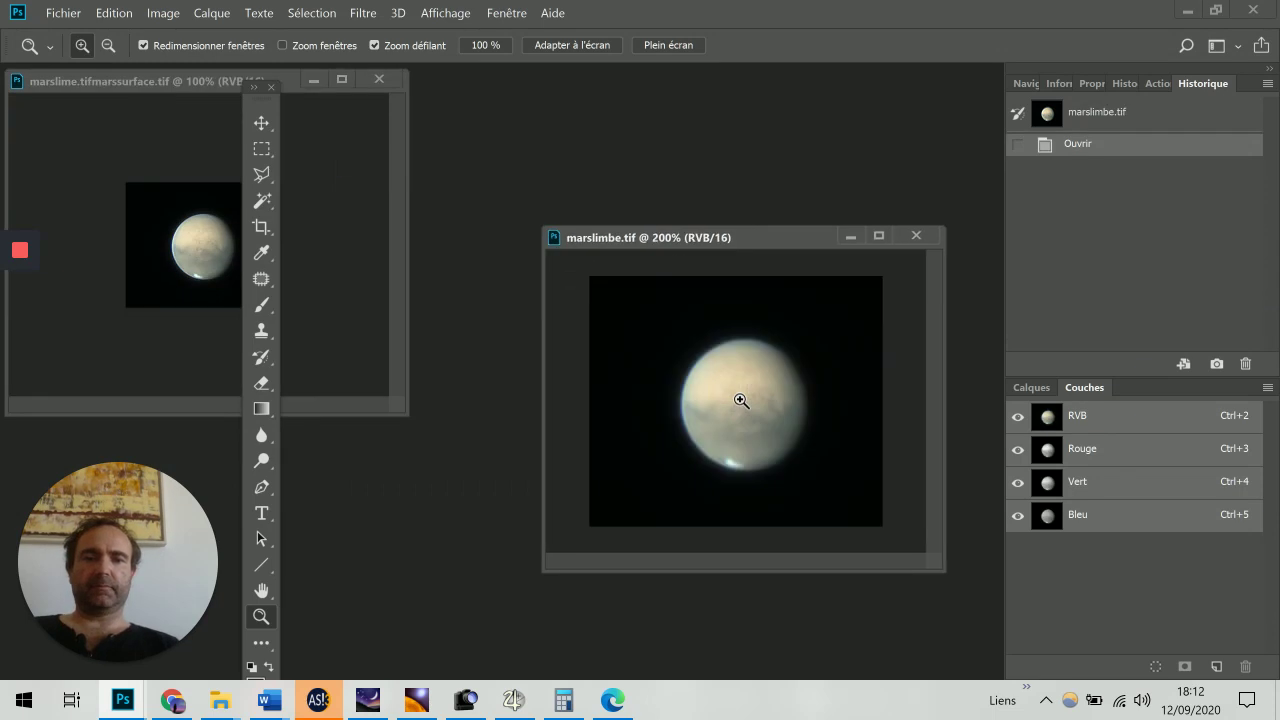
{"action": "left_click", "coordinate": [741, 400]}
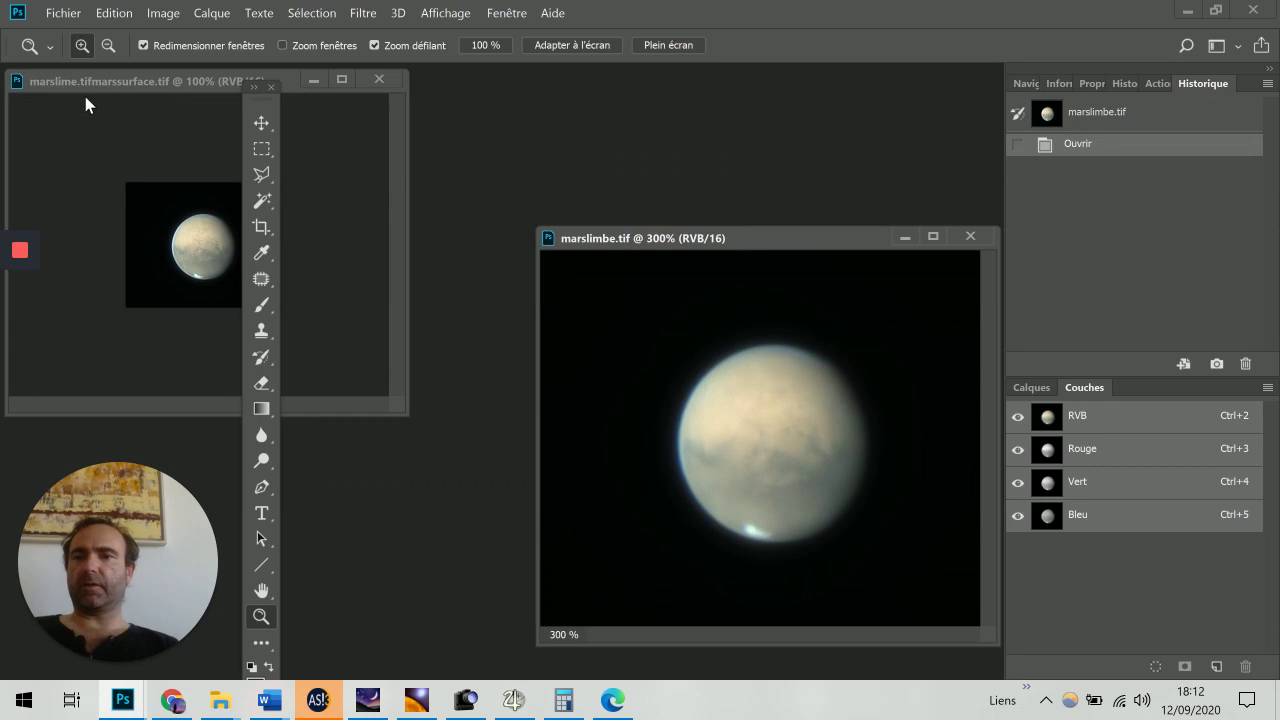
{"action": "left_click_drag", "start_coordinate": [91, 79], "coordinate": [242, 96]}
{"action": "left_click", "coordinate": [371, 289]}
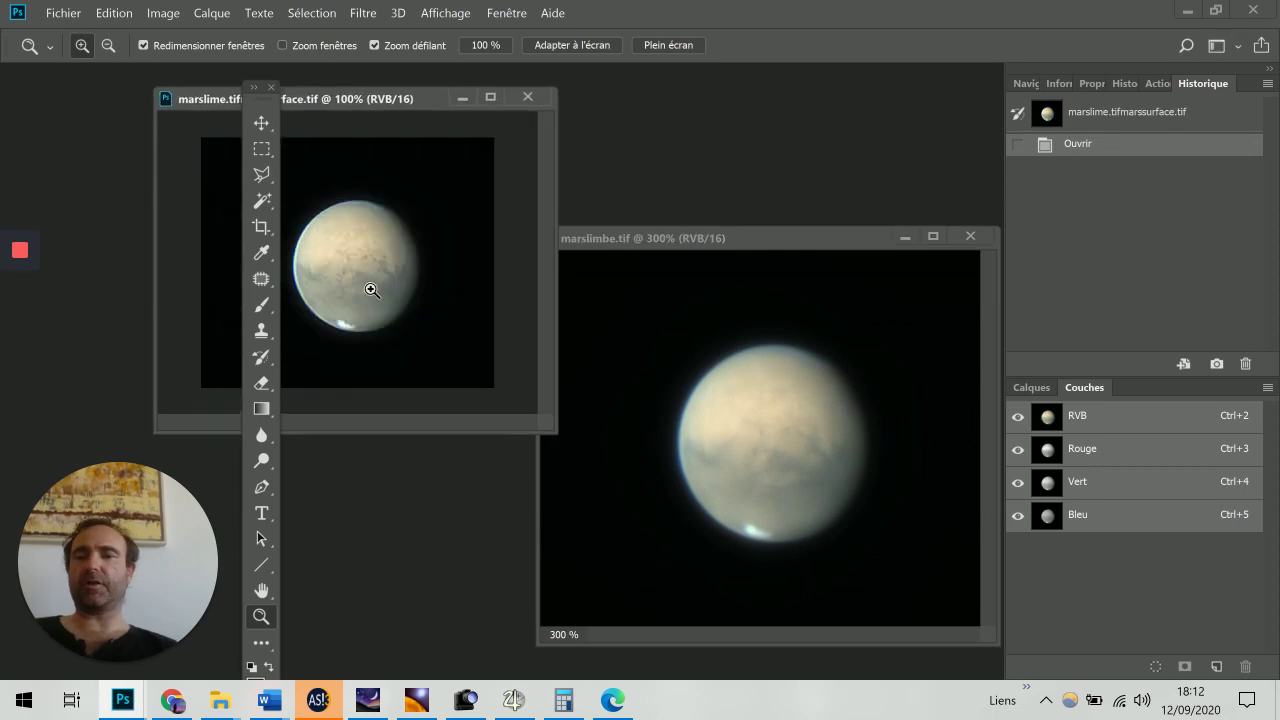
{"action": "left_click", "coordinate": [371, 289]}
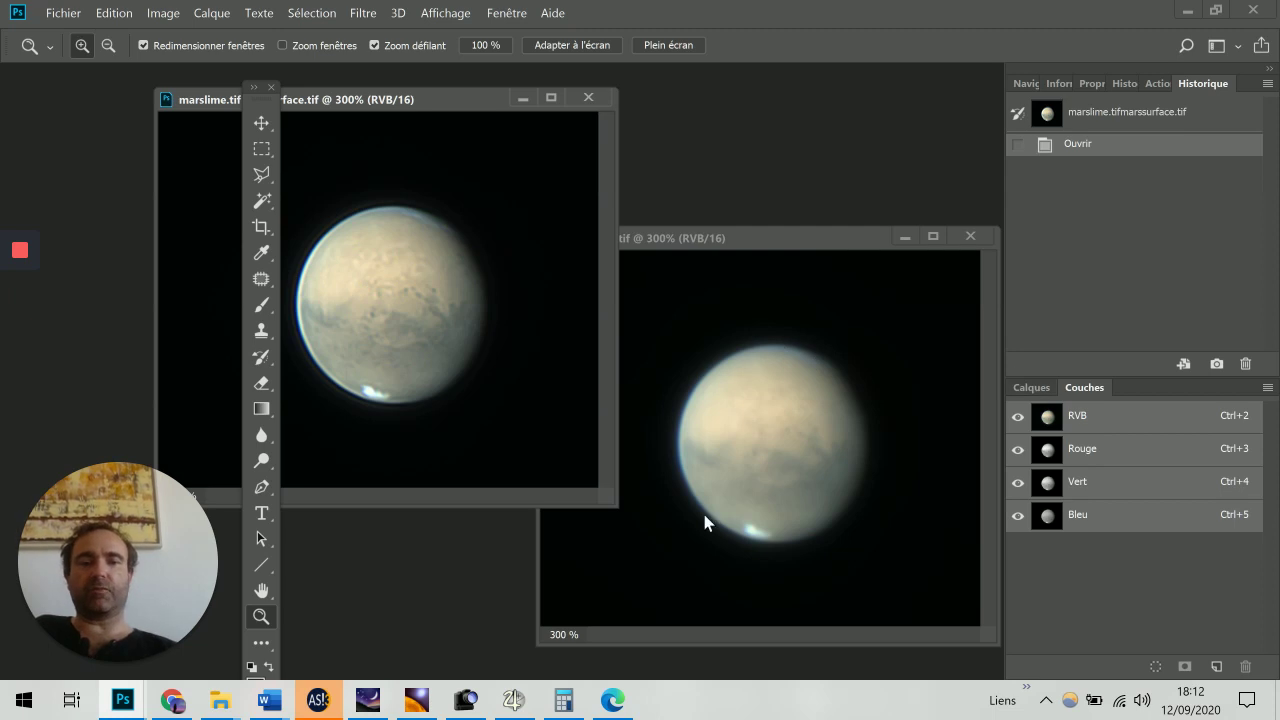
{"action": "left_click", "coordinate": [668, 239]}
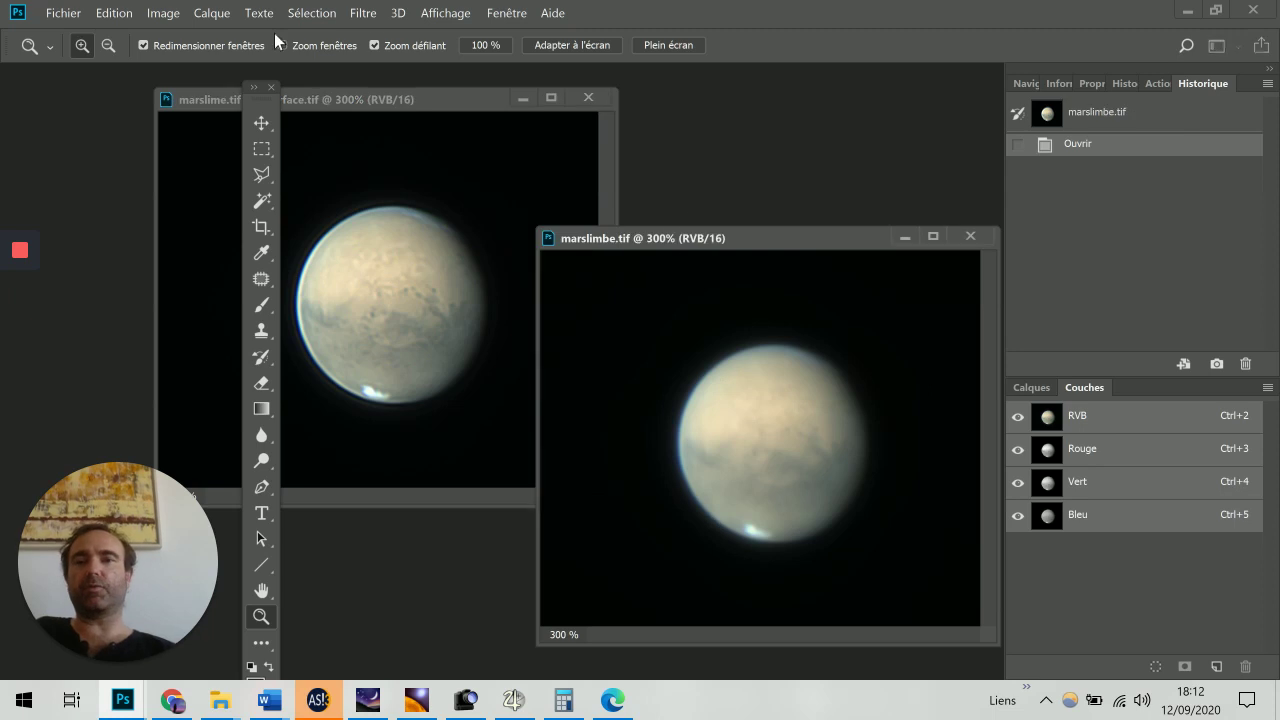
Step: Sharpen marslimbe.tif with the Accentuation filter, using a Gain of 192%, a Rayon of 1,3 pixels and a Seuil of 0
{"action": "left_click", "coordinate": [363, 13]}
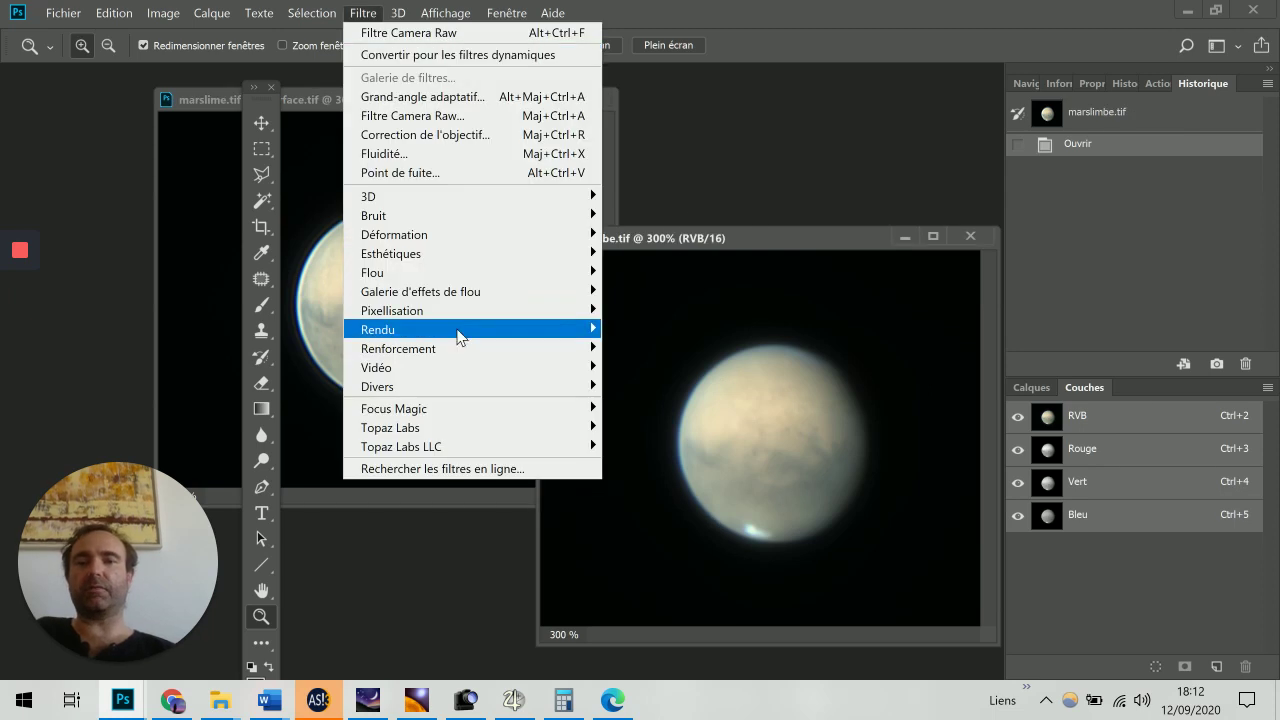
{"action": "mouse_move", "coordinate": [458, 350]}
{"action": "left_click", "coordinate": [622, 349]}
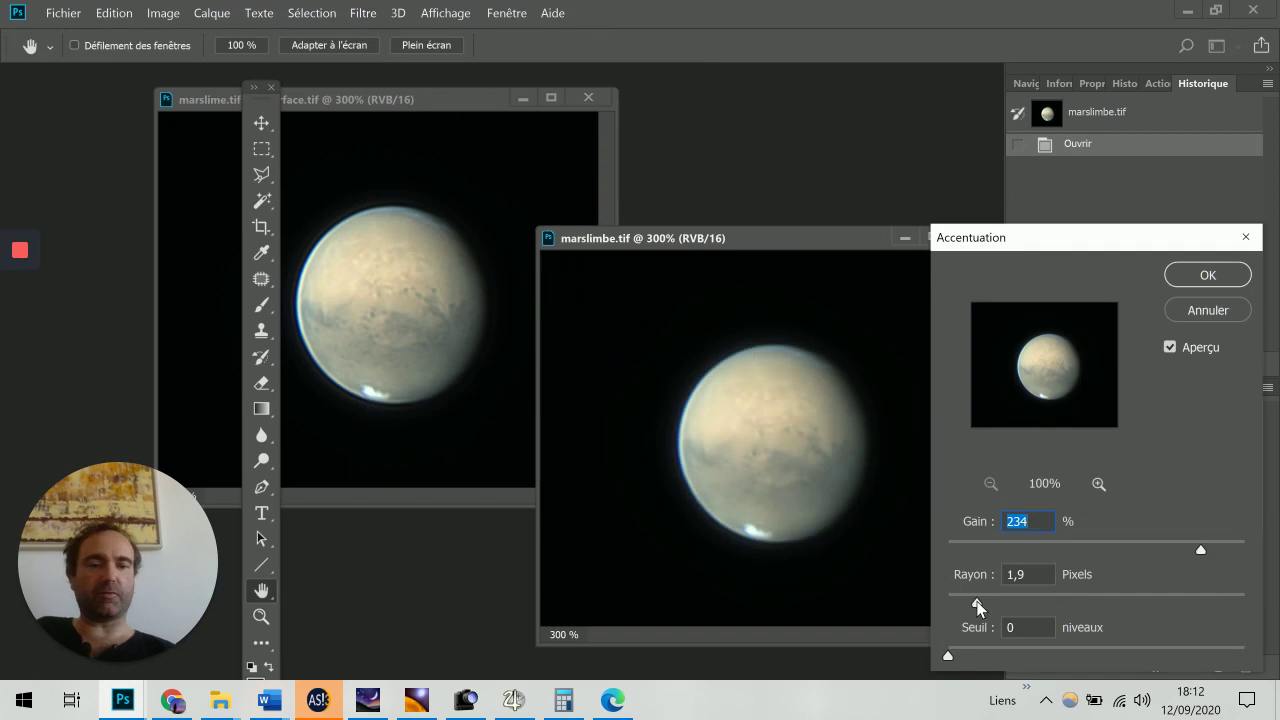
{"action": "left_click_drag", "start_coordinate": [978, 606], "coordinate": [967, 605]}
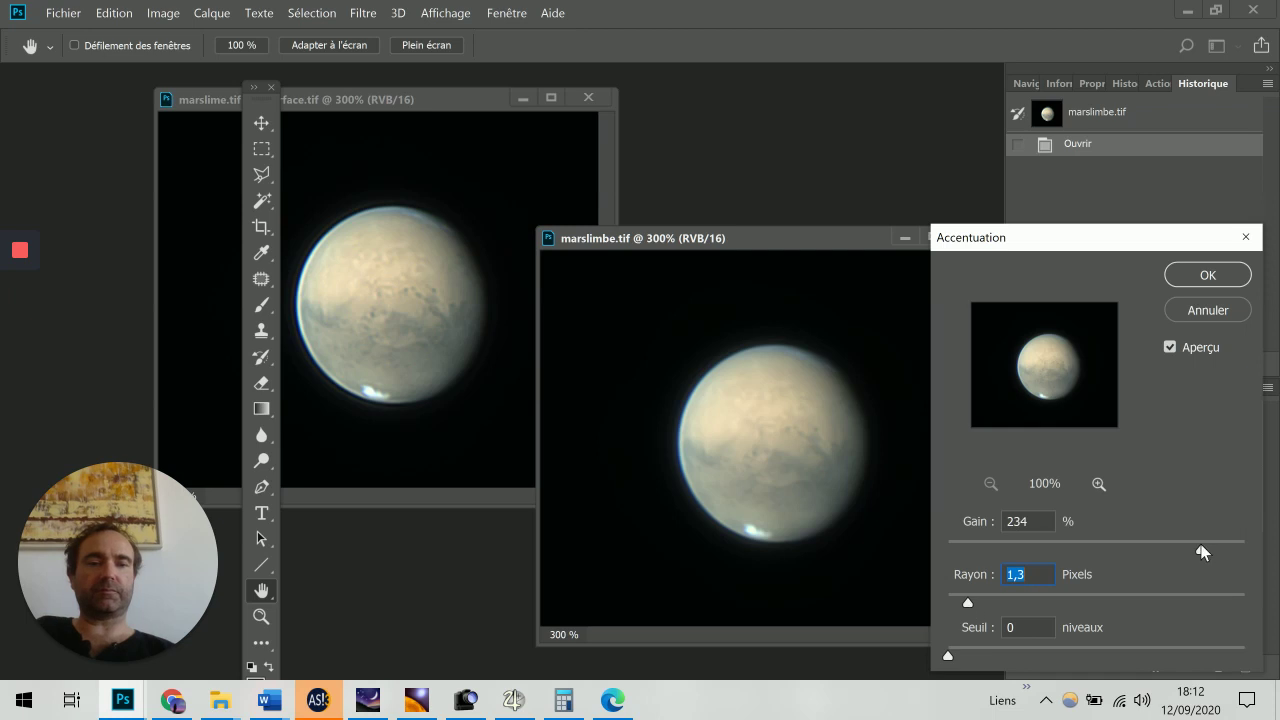
{"action": "left_click_drag", "start_coordinate": [1201, 550], "coordinate": [1240, 550]}
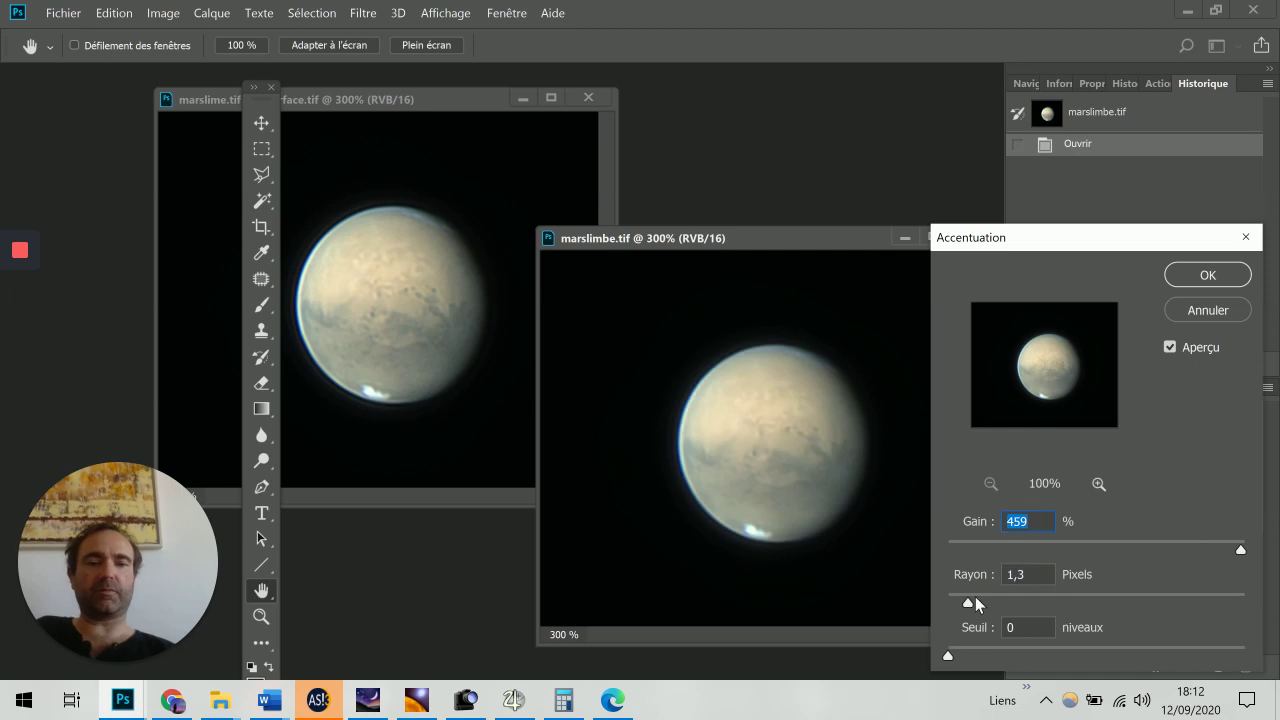
{"action": "mouse_move", "coordinate": [976, 604]}
{"action": "left_mouse_down"}
{"action": "mouse_move", "coordinate": [987, 601]}
{"action": "mouse_move", "coordinate": [972, 603]}
{"action": "left_mouse_up"}
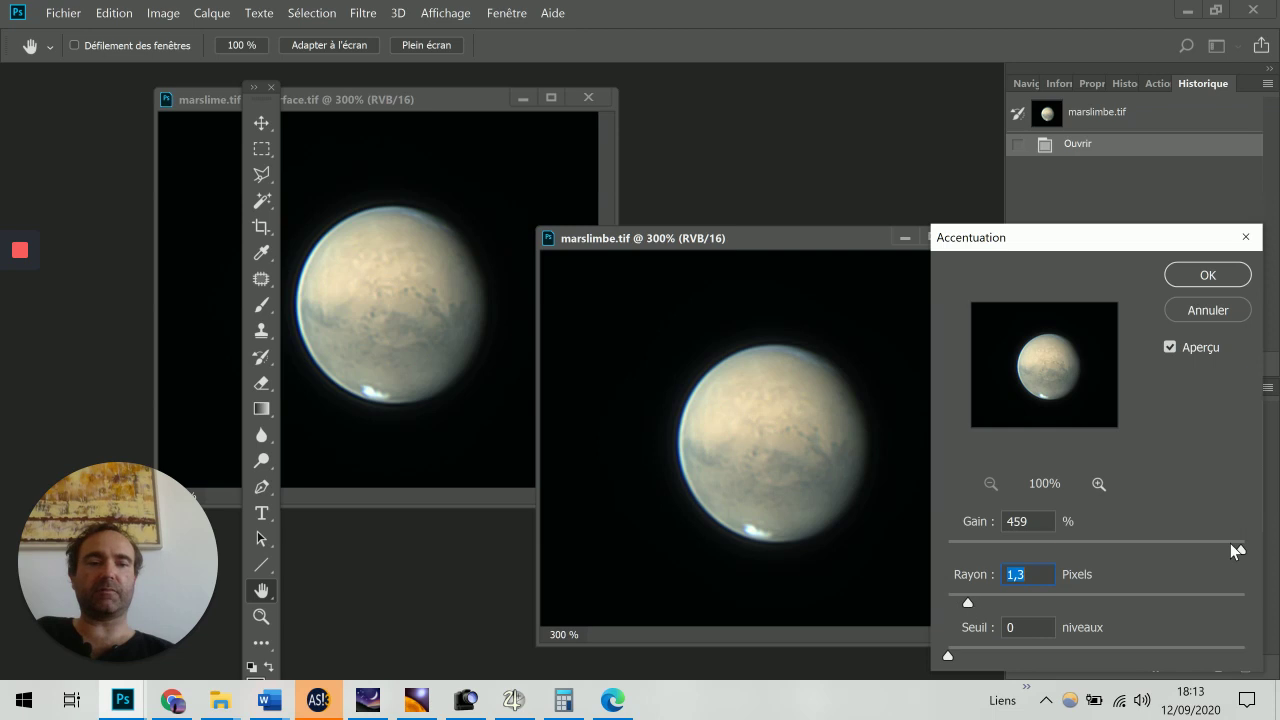
{"action": "left_click_drag", "start_coordinate": [1233, 546], "coordinate": [1206, 556]}
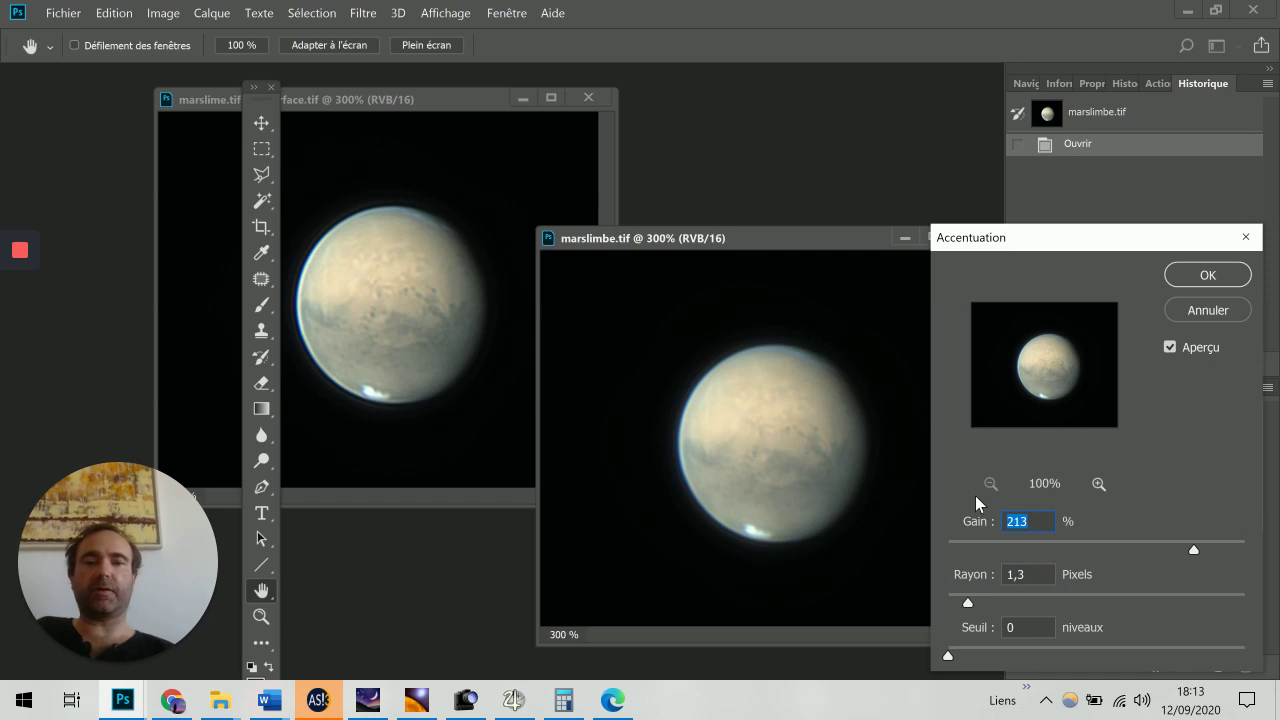
{"action": "left_click_drag", "start_coordinate": [1192, 550], "coordinate": [1183, 550]}
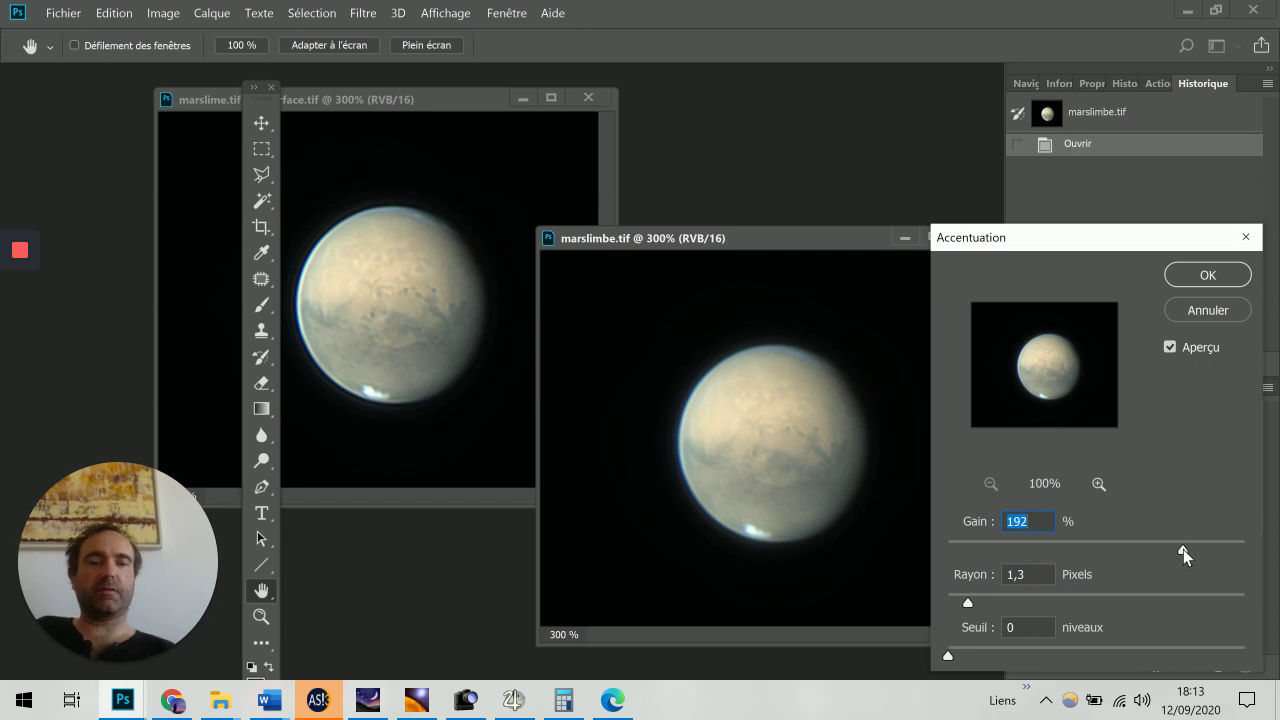
{"action": "key", "text": "z"}
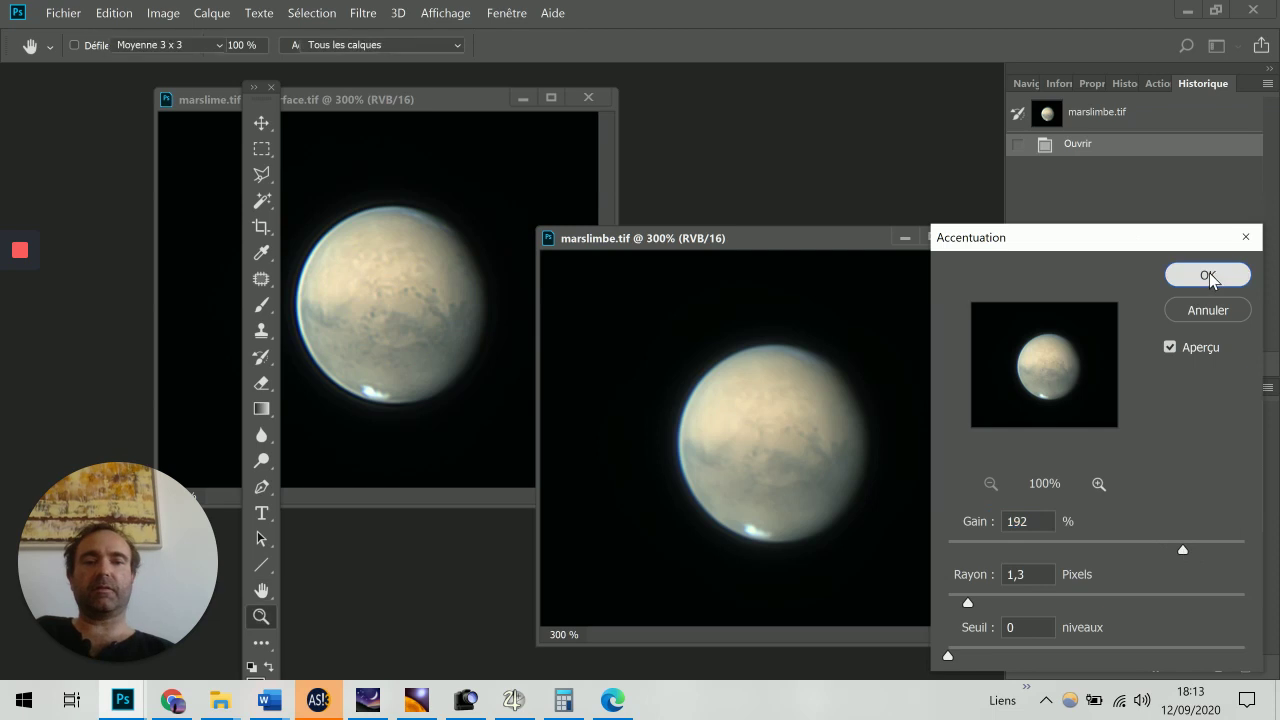
{"action": "left_click", "coordinate": [1208, 274]}
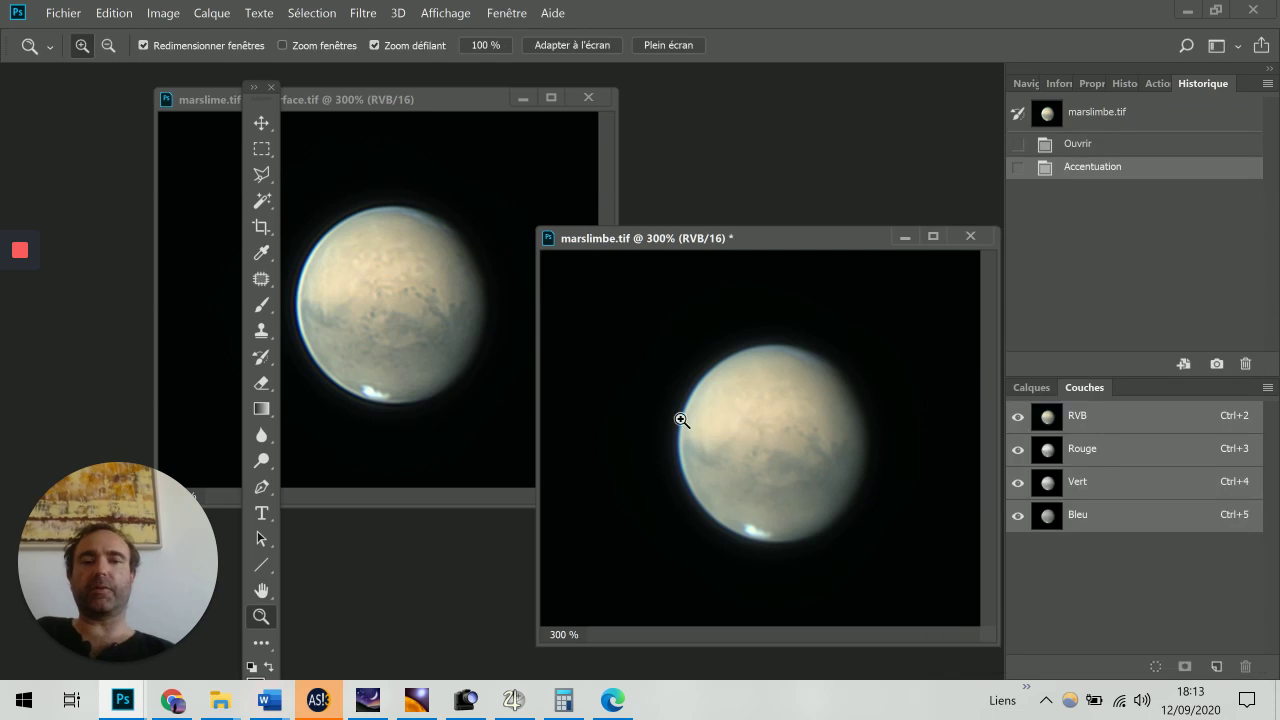
Step: Copy the background layer of marslime.tifmarssurface.tif into marslimbe.tif as a new layer above its background
{"action": "left_click", "coordinate": [357, 96]}
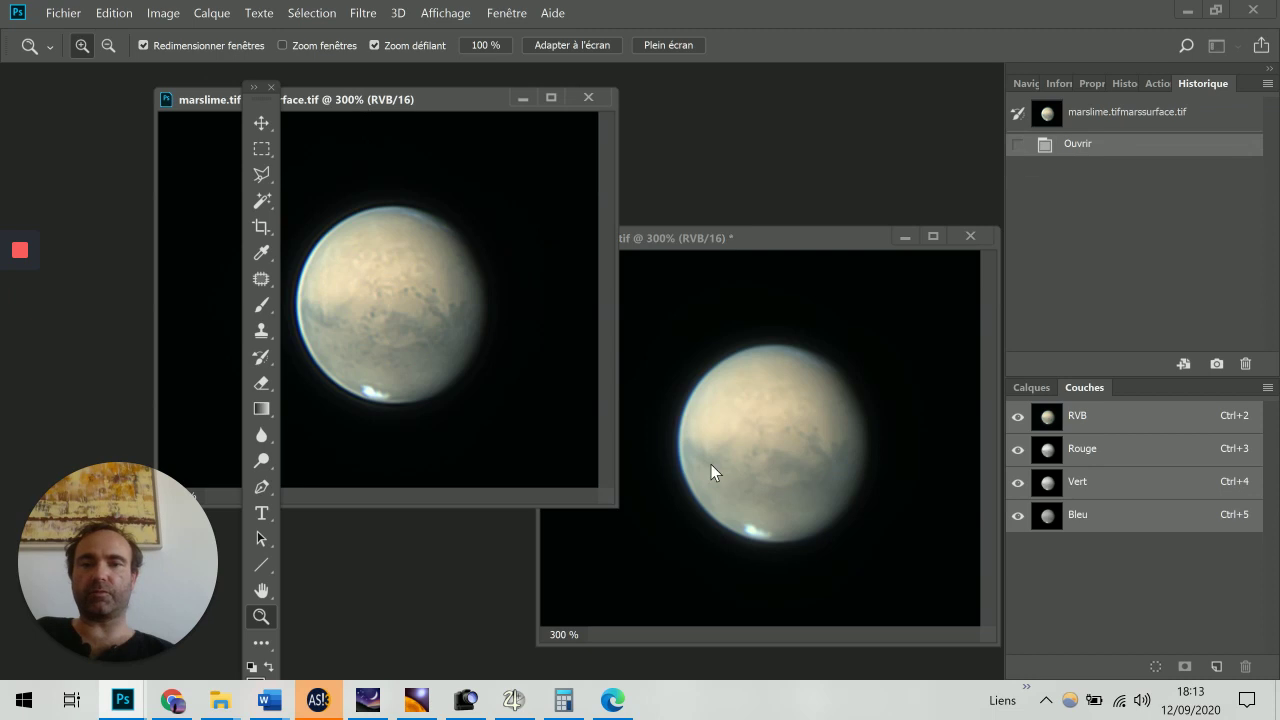
{"action": "left_click", "coordinate": [1030, 389]}
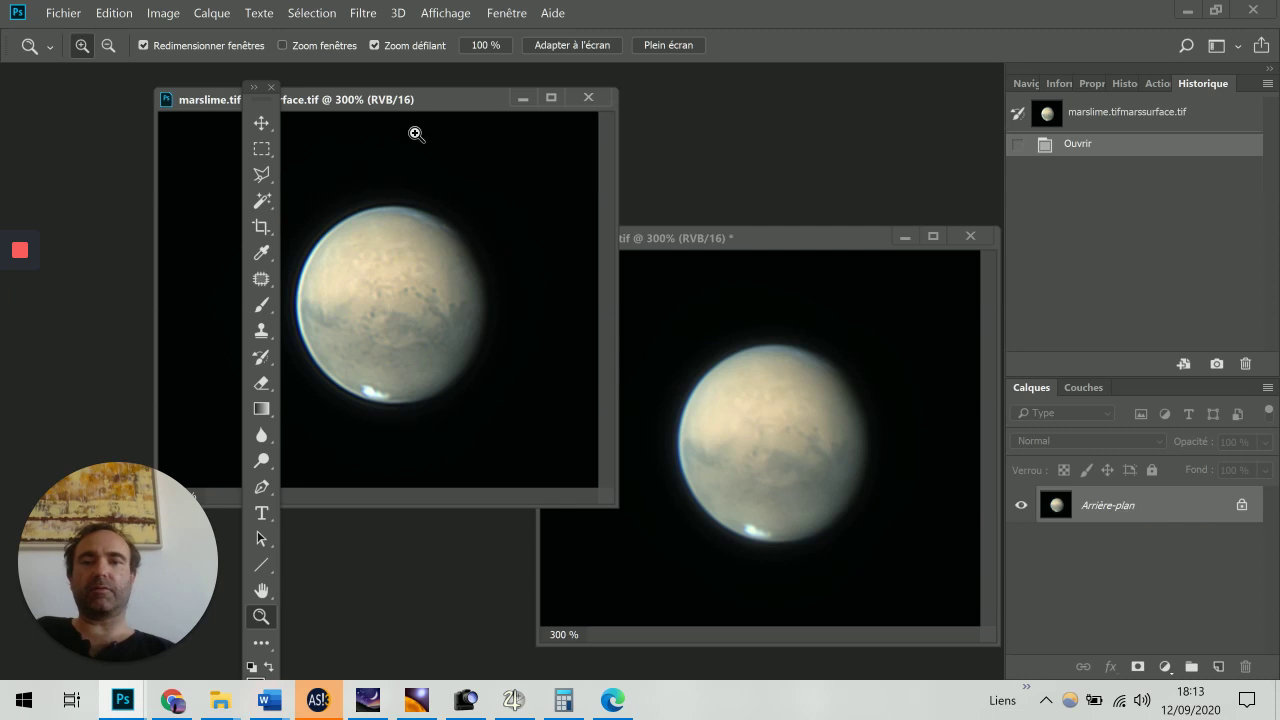
{"action": "left_click_drag", "start_coordinate": [410, 99], "coordinate": [410, 98]}
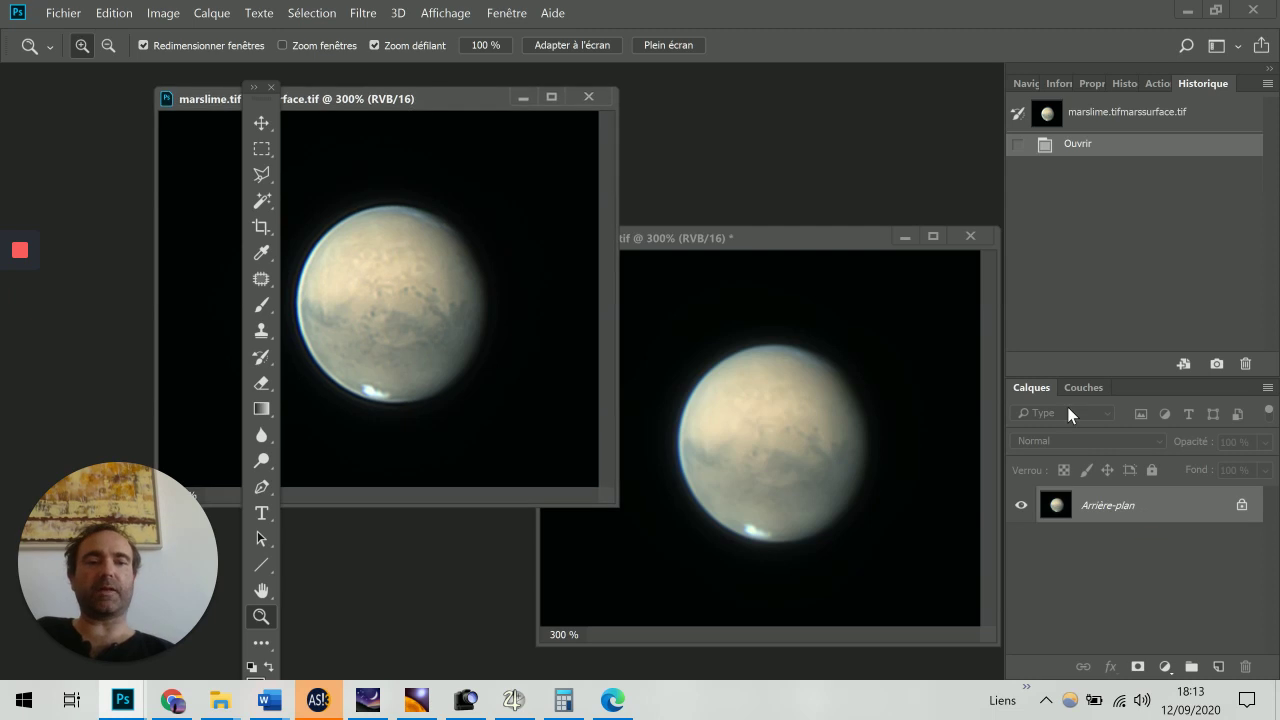
{"action": "left_click", "coordinate": [500, 12]}
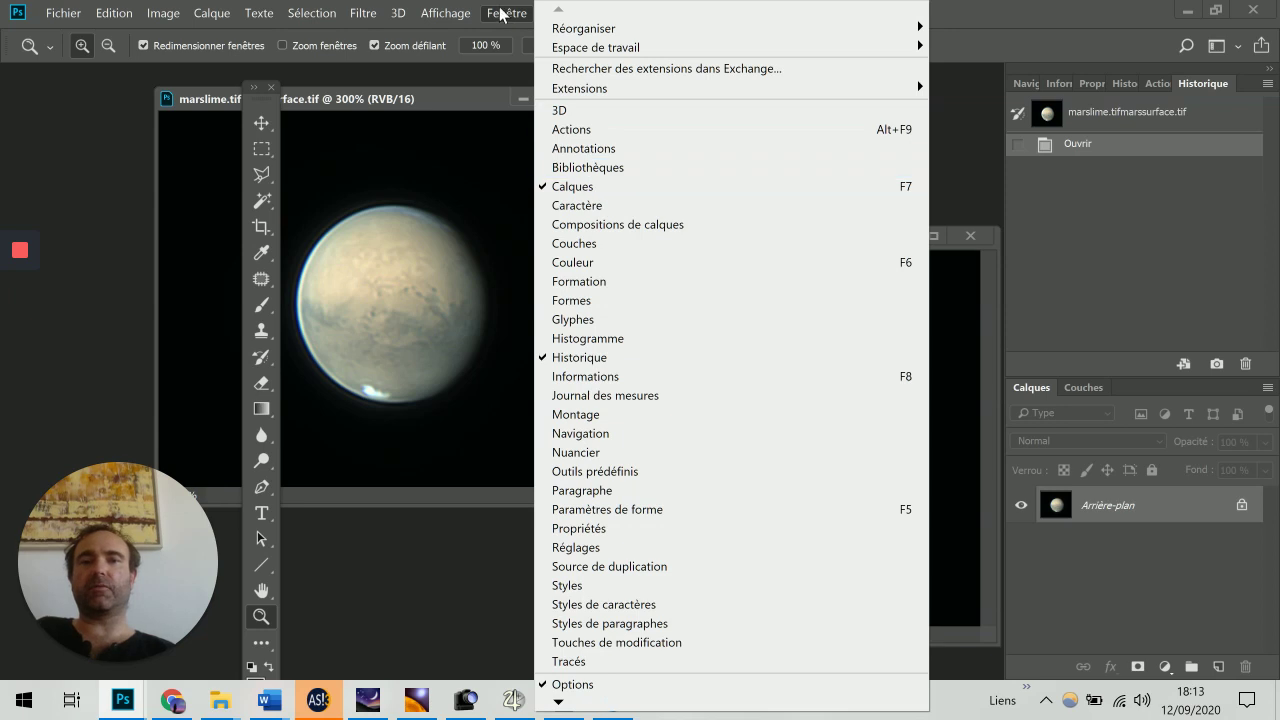
{"action": "left_click", "coordinate": [503, 10]}
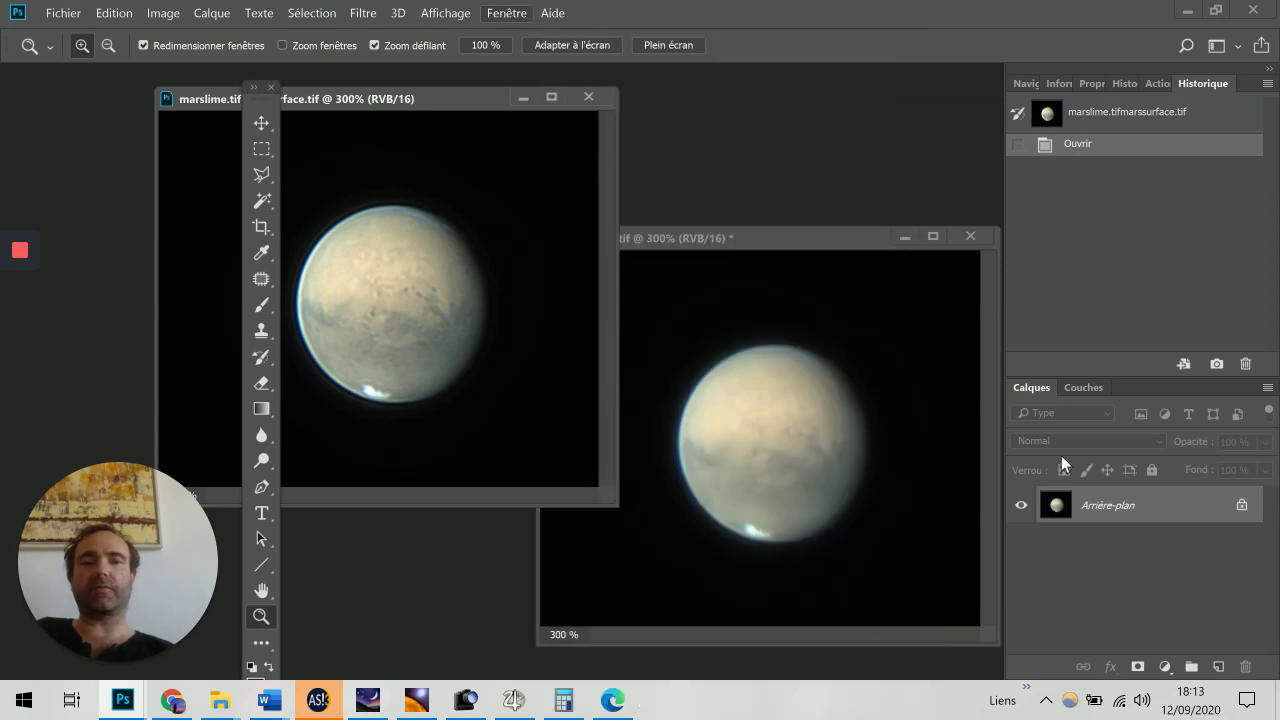
{"action": "left_click_drag", "start_coordinate": [1158, 519], "coordinate": [889, 478]}
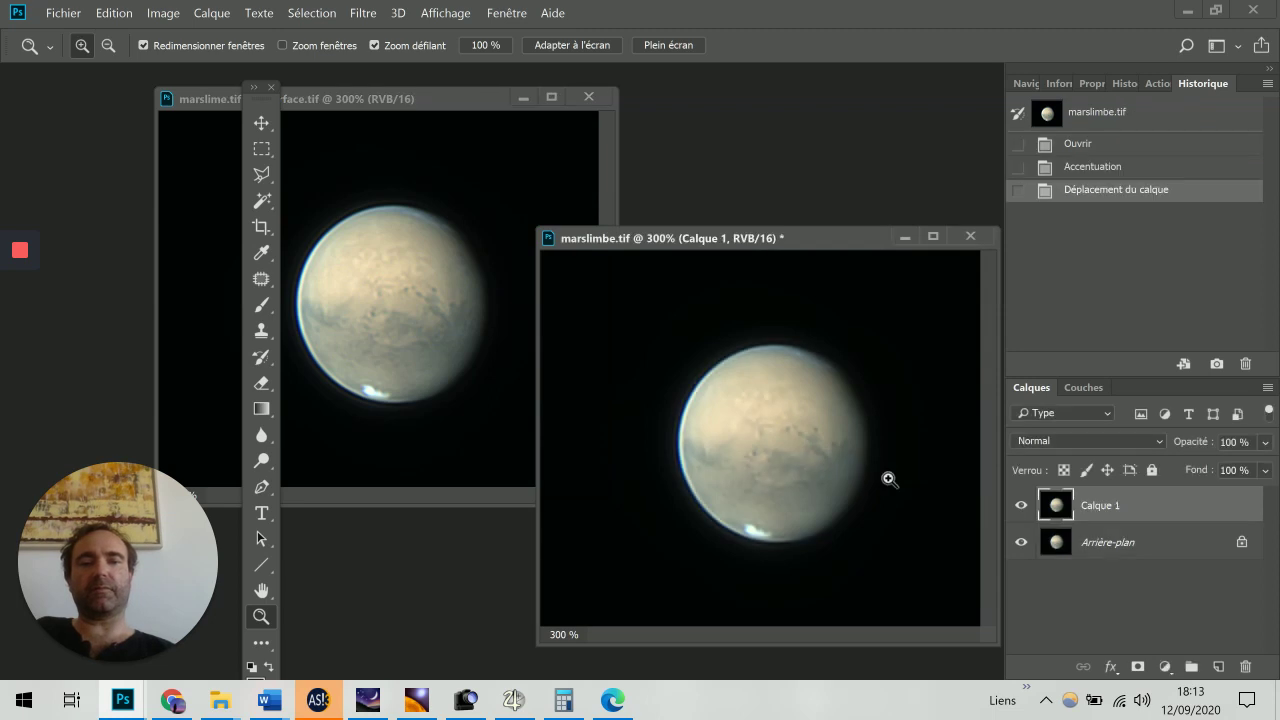
Step: Compare the surface layer with the limb background at 500% magnification by toggling the visibility of Calque 1
{"action": "left_click", "coordinate": [1021, 505]}
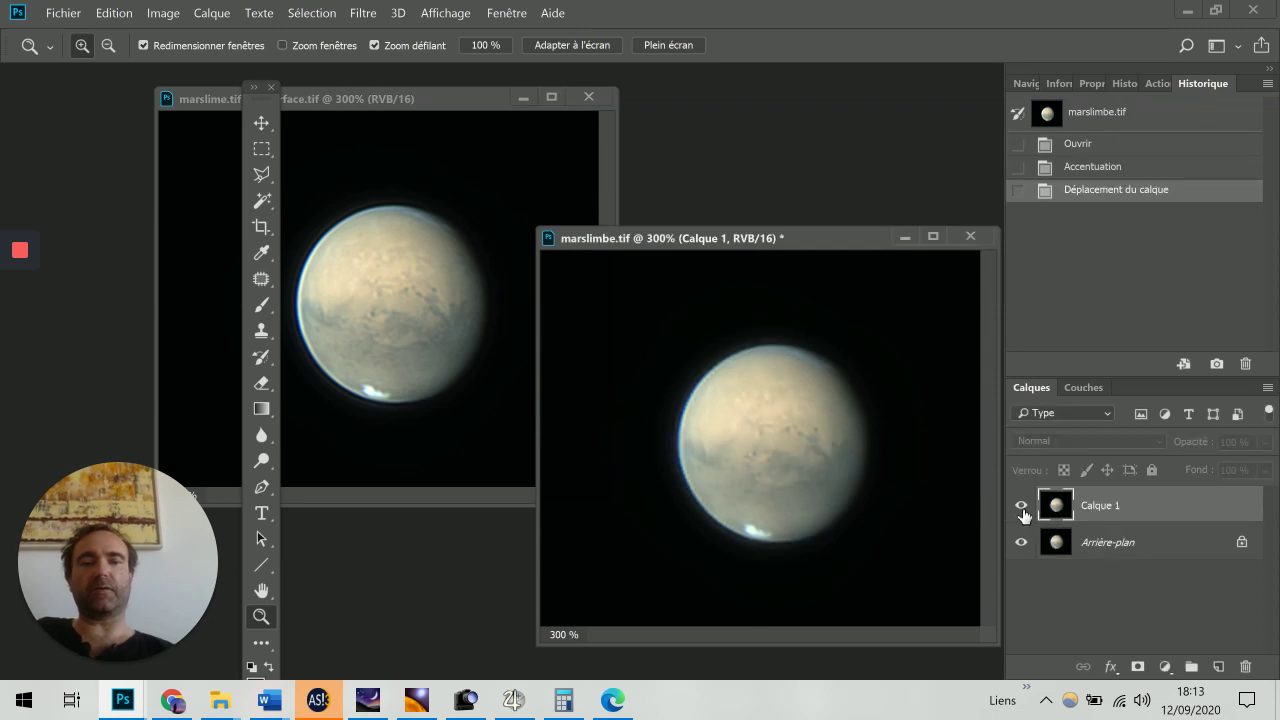
{"action": "left_click", "coordinate": [1021, 505]}
{"action": "left_click", "coordinate": [792, 490]}
{"action": "left_click", "coordinate": [795, 491]}
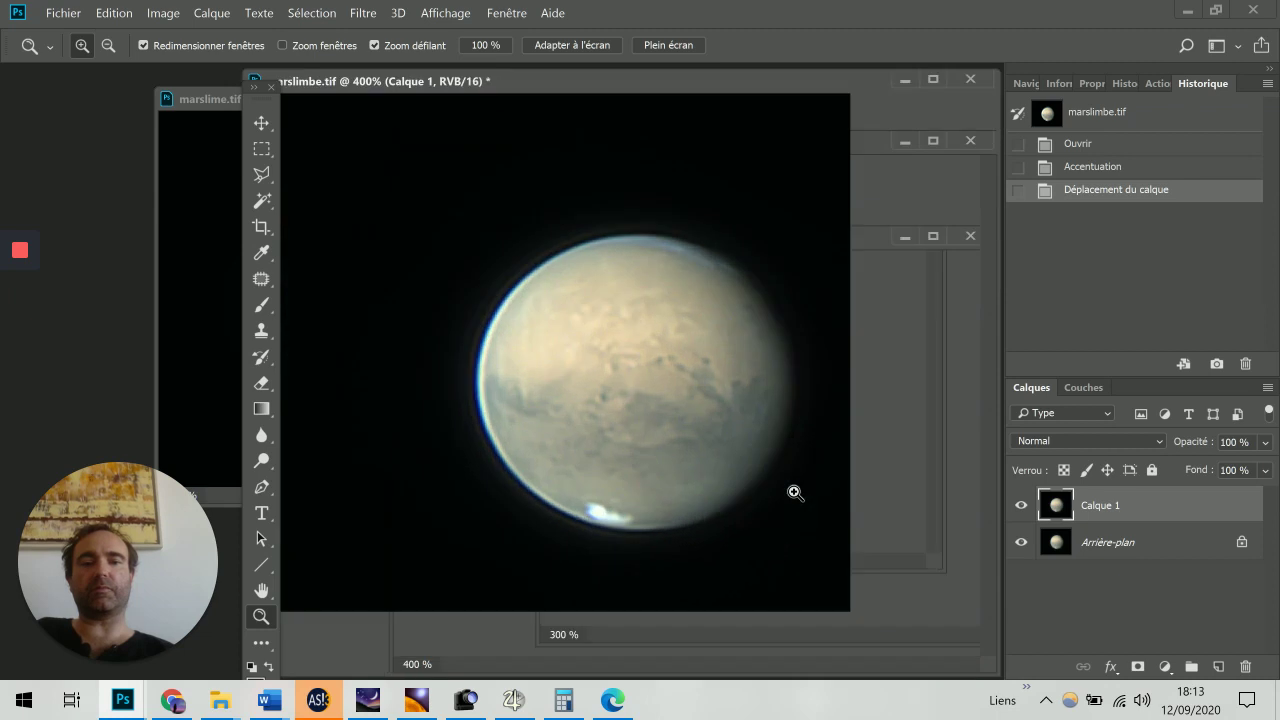
{"action": "left_click", "coordinate": [1021, 505]}
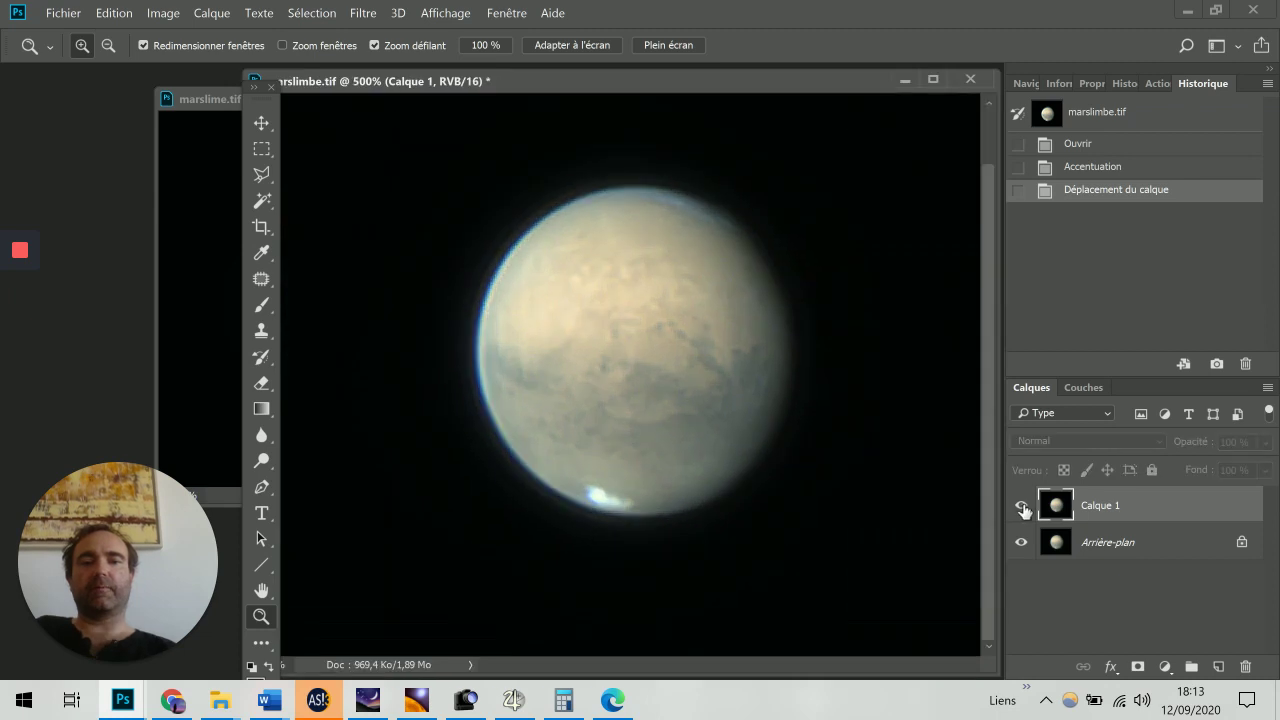
{"action": "left_click", "coordinate": [1021, 505]}
Step: Erase the limb edge of Calque 1 with a size 21 eraser at 100% opacity, and merge the visible layers
{"action": "left_click", "coordinate": [261, 383]}
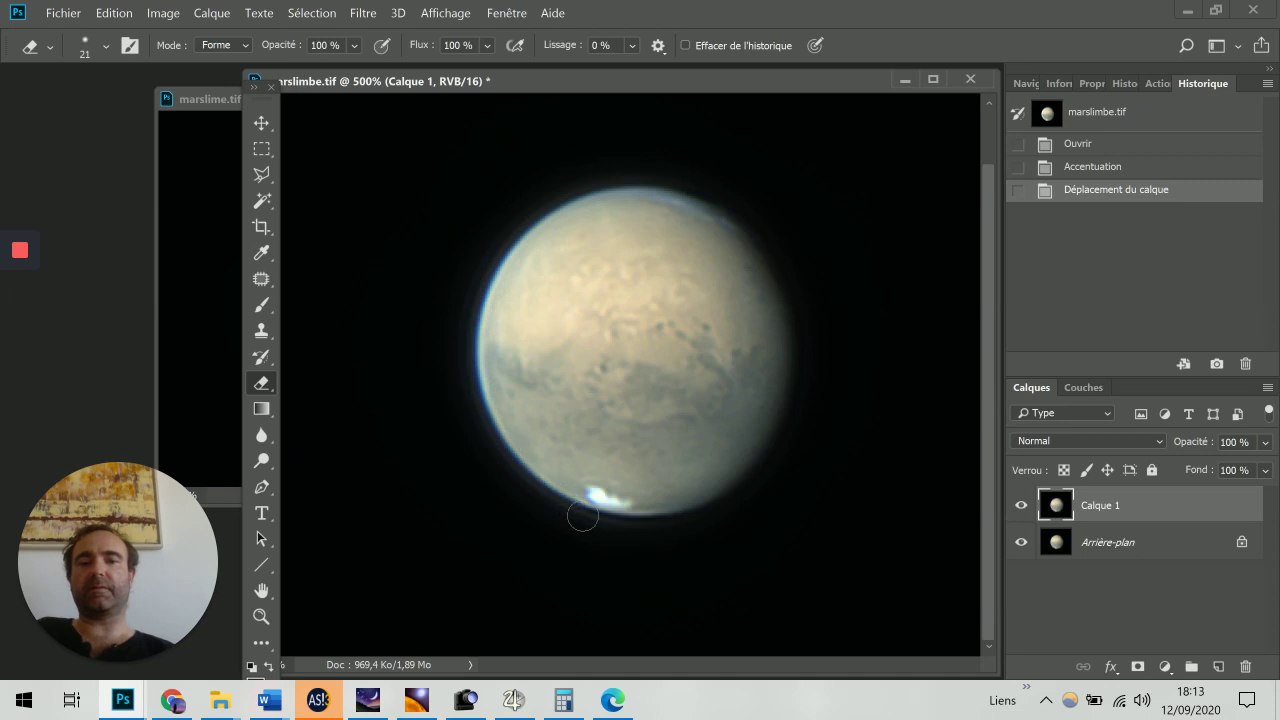
{"action": "left_click_drag", "start_coordinate": [618, 522], "coordinate": [700, 528]}
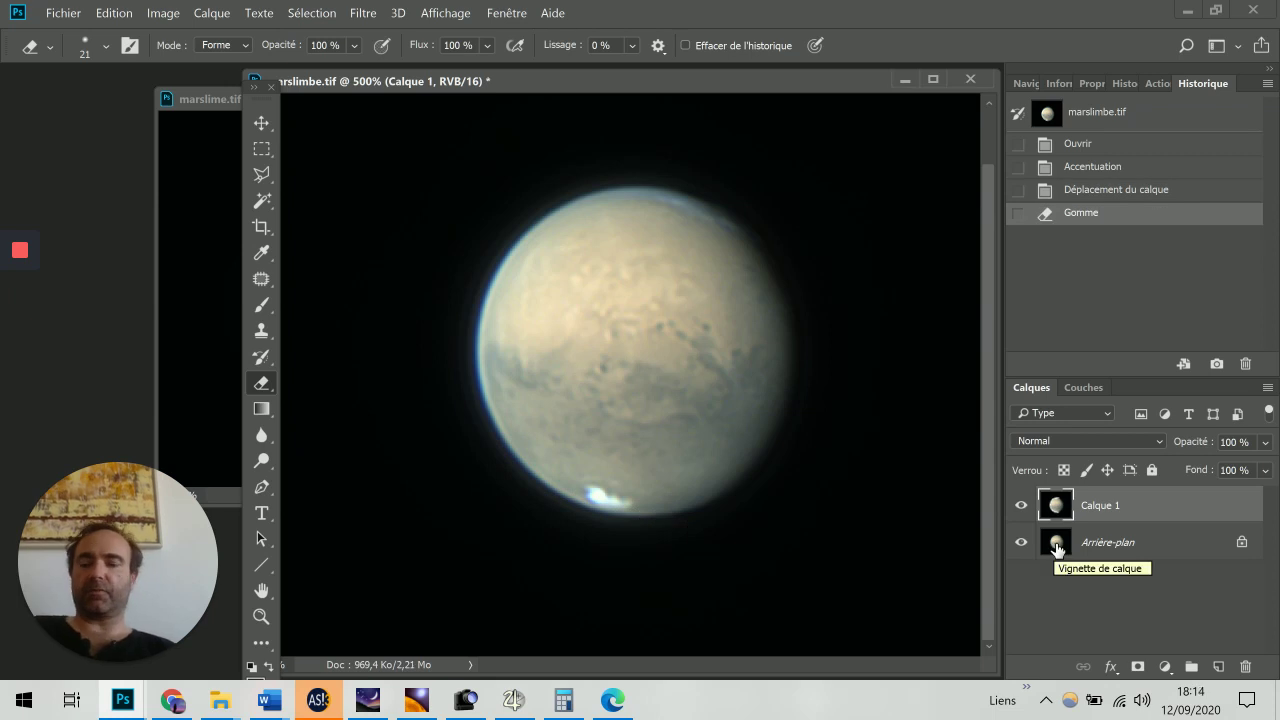
{"action": "key", "text": "ctrl+shift+e"}
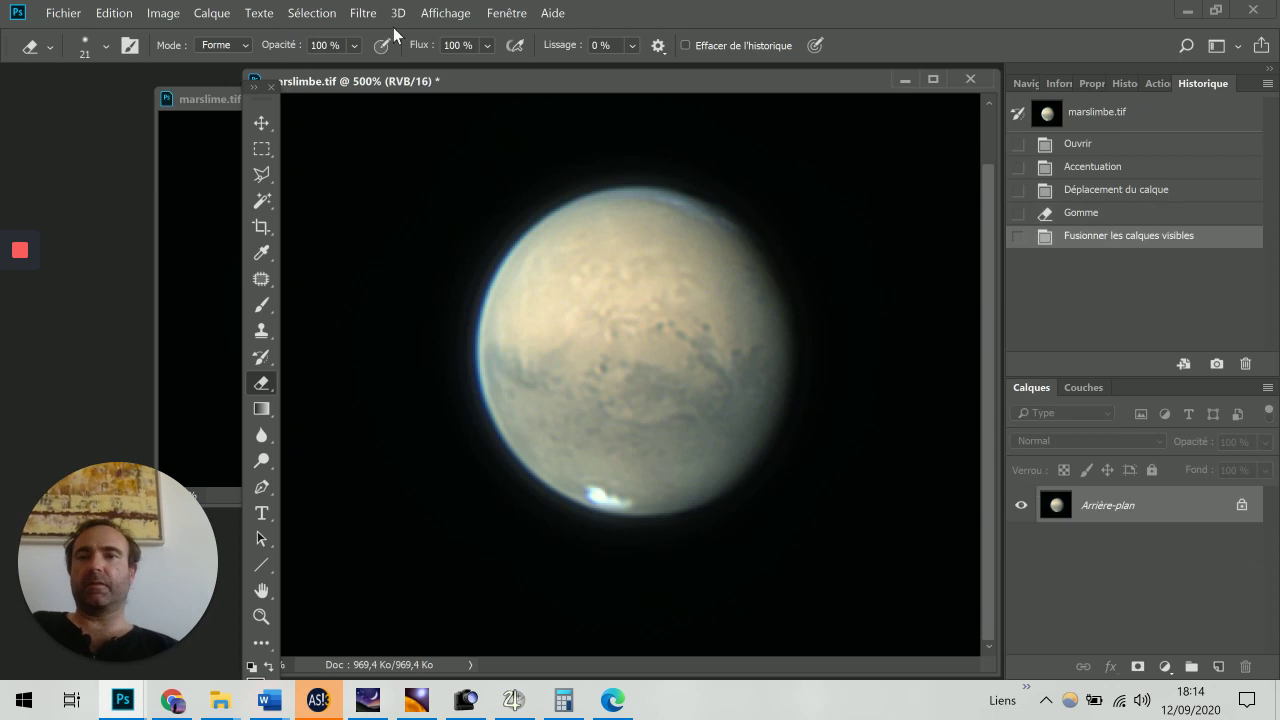
Step: Open the merged image in the Camera Raw filter and set Teinte to +12 and Température to +2
{"action": "left_click", "coordinate": [362, 14]}
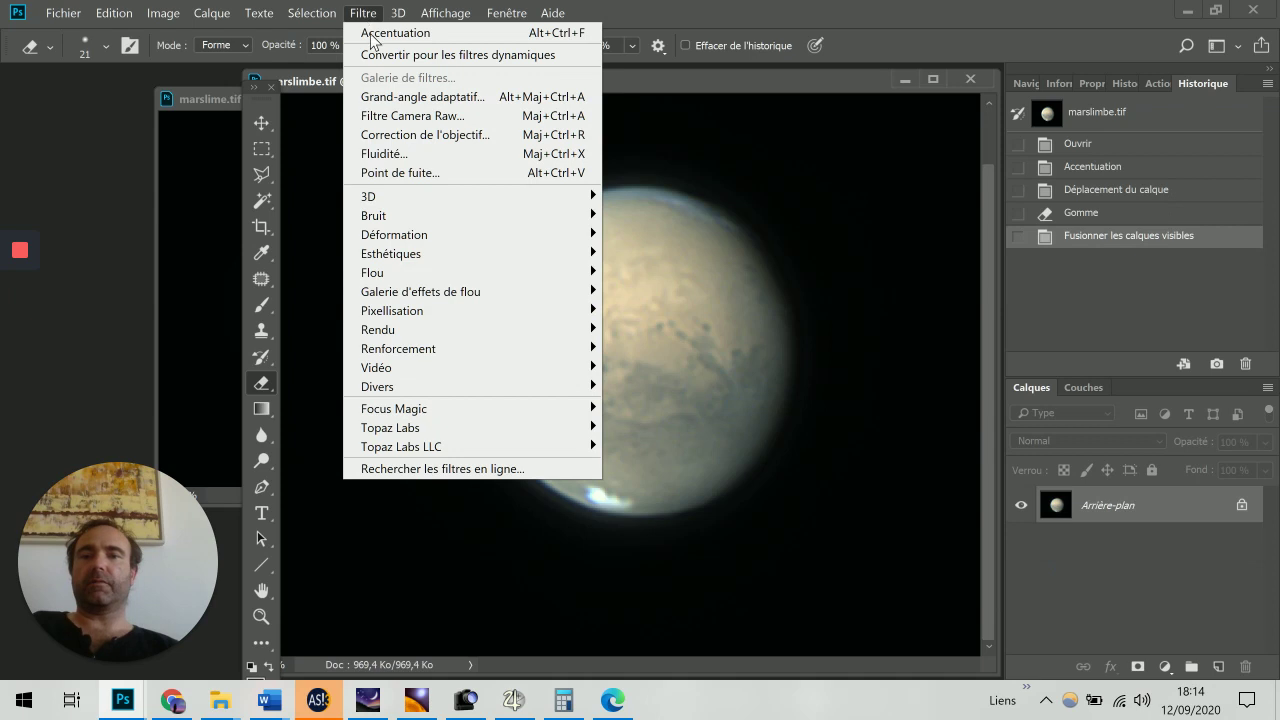
{"action": "left_click", "coordinate": [399, 118]}
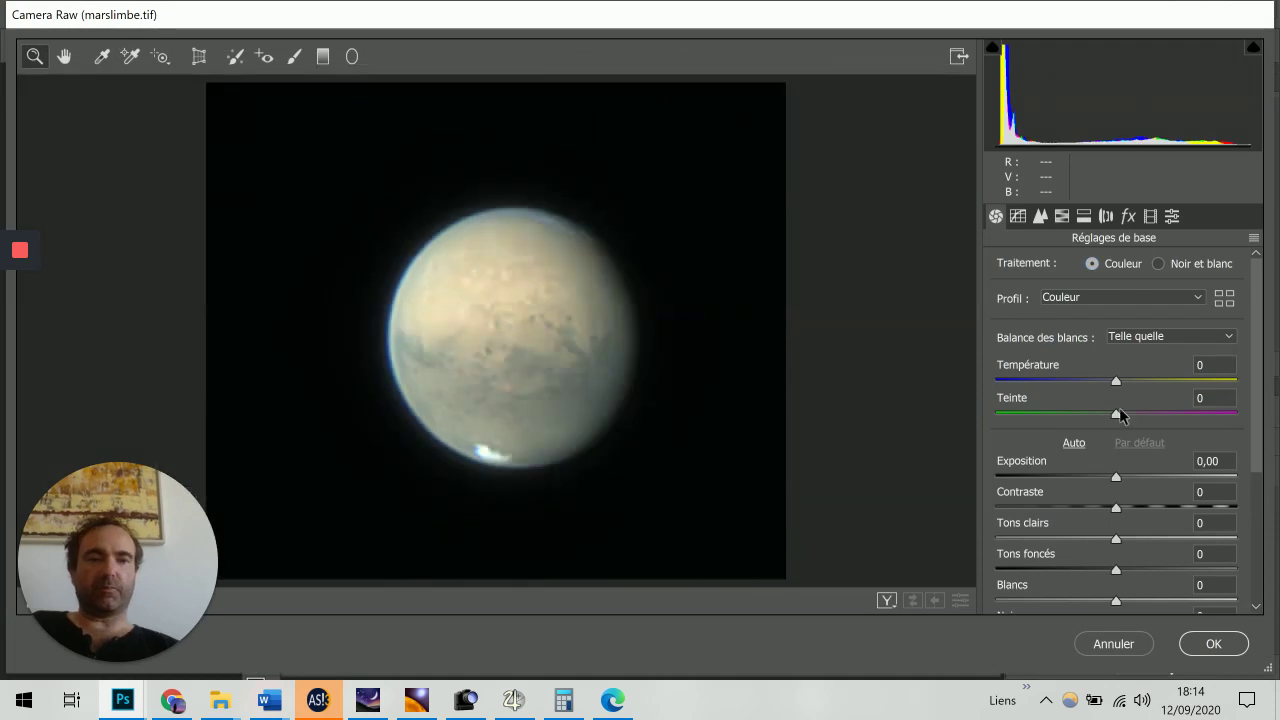
{"action": "left_click_drag", "start_coordinate": [1119, 414], "coordinate": [1122, 414]}
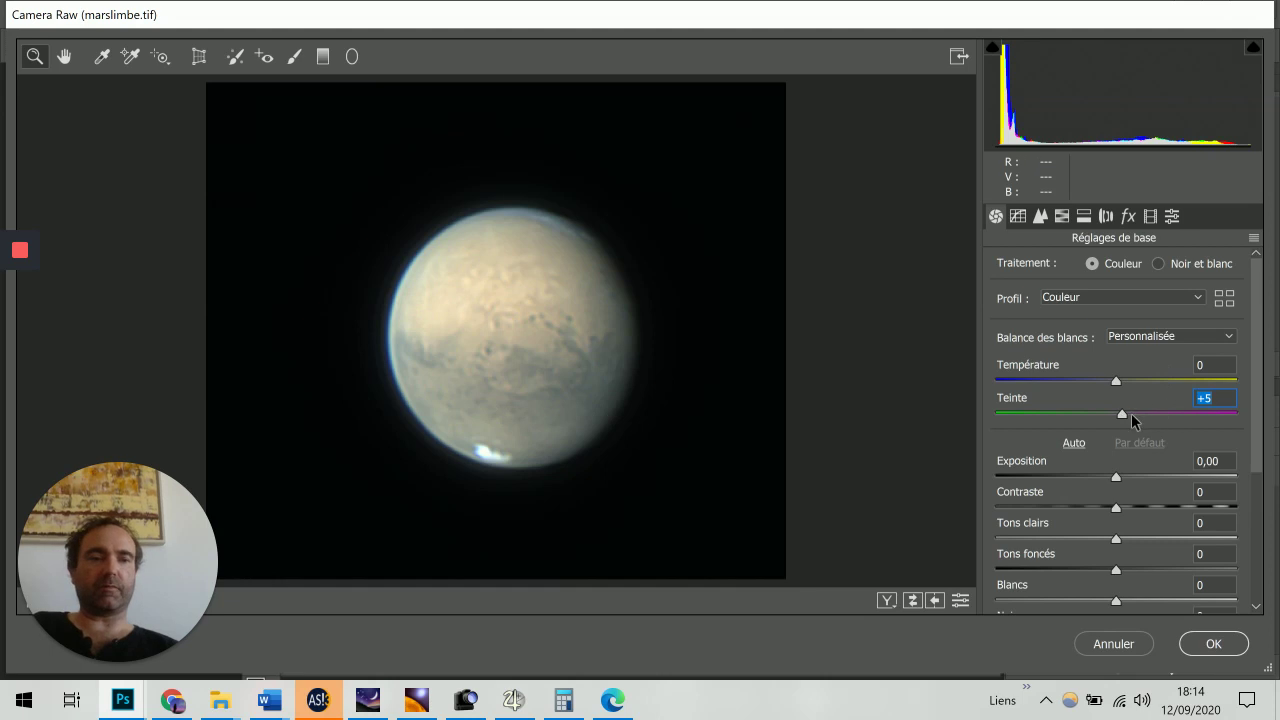
{"action": "left_click_drag", "start_coordinate": [1131, 413], "coordinate": [1133, 414]}
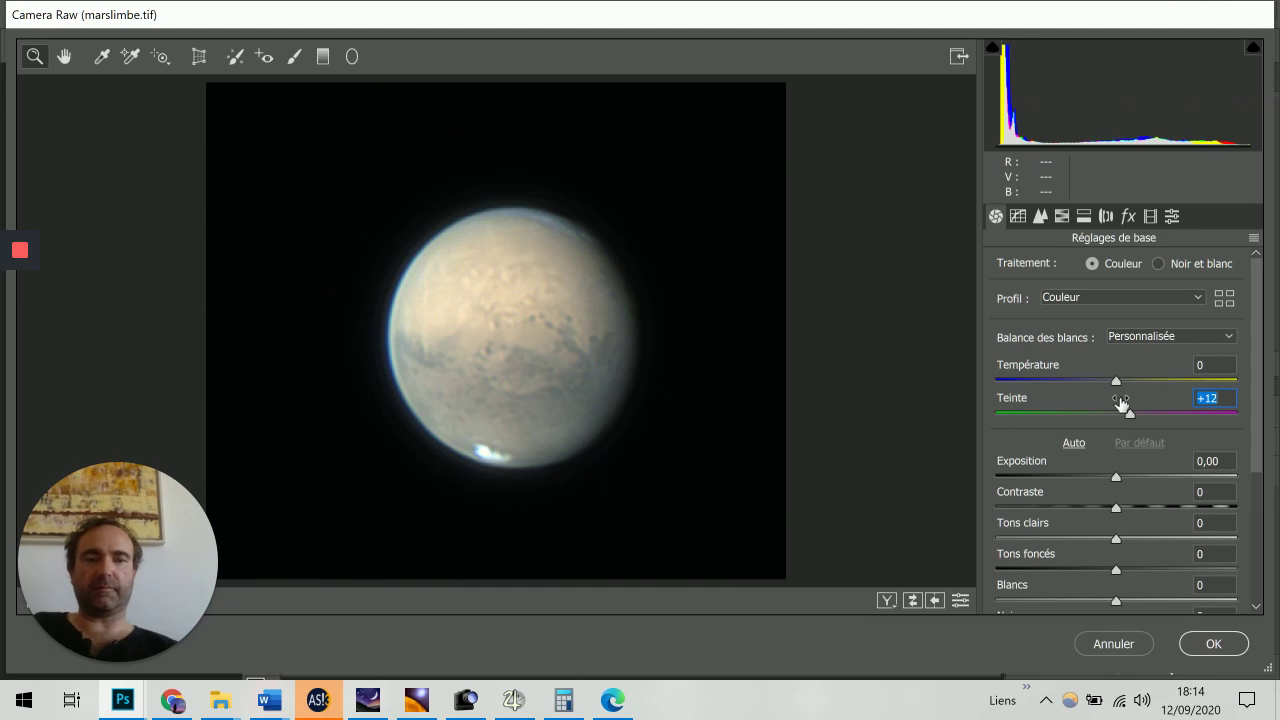
{"action": "left_click_drag", "start_coordinate": [1117, 381], "coordinate": [1117, 381]}
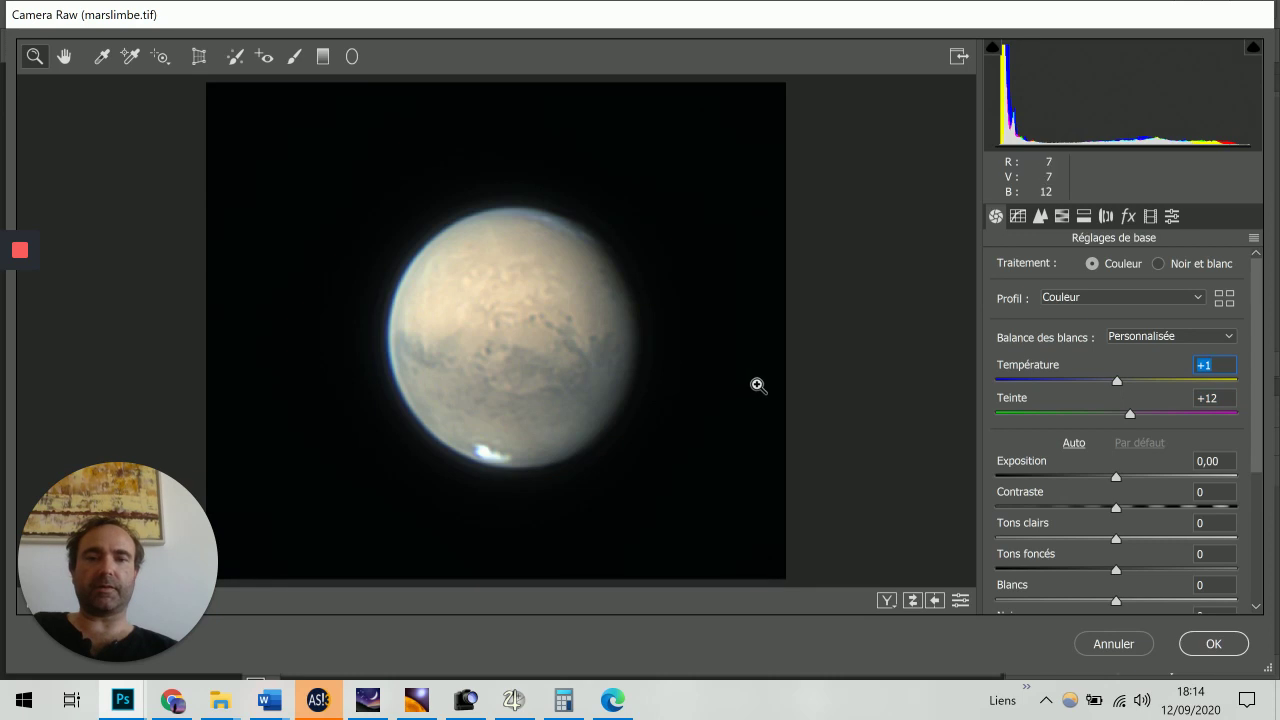
{"action": "left_click_drag", "start_coordinate": [1117, 381], "coordinate": [1116, 379]}
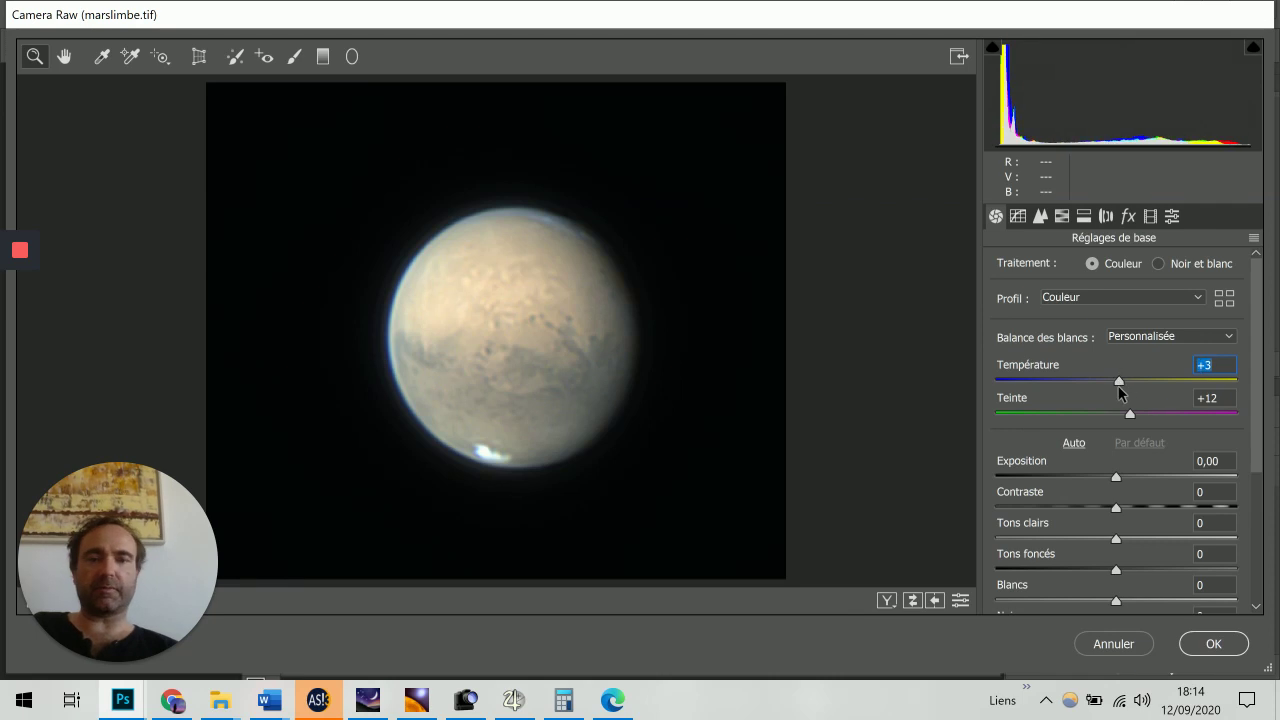
{"action": "left_click_drag", "start_coordinate": [1118, 385], "coordinate": [1119, 385]}
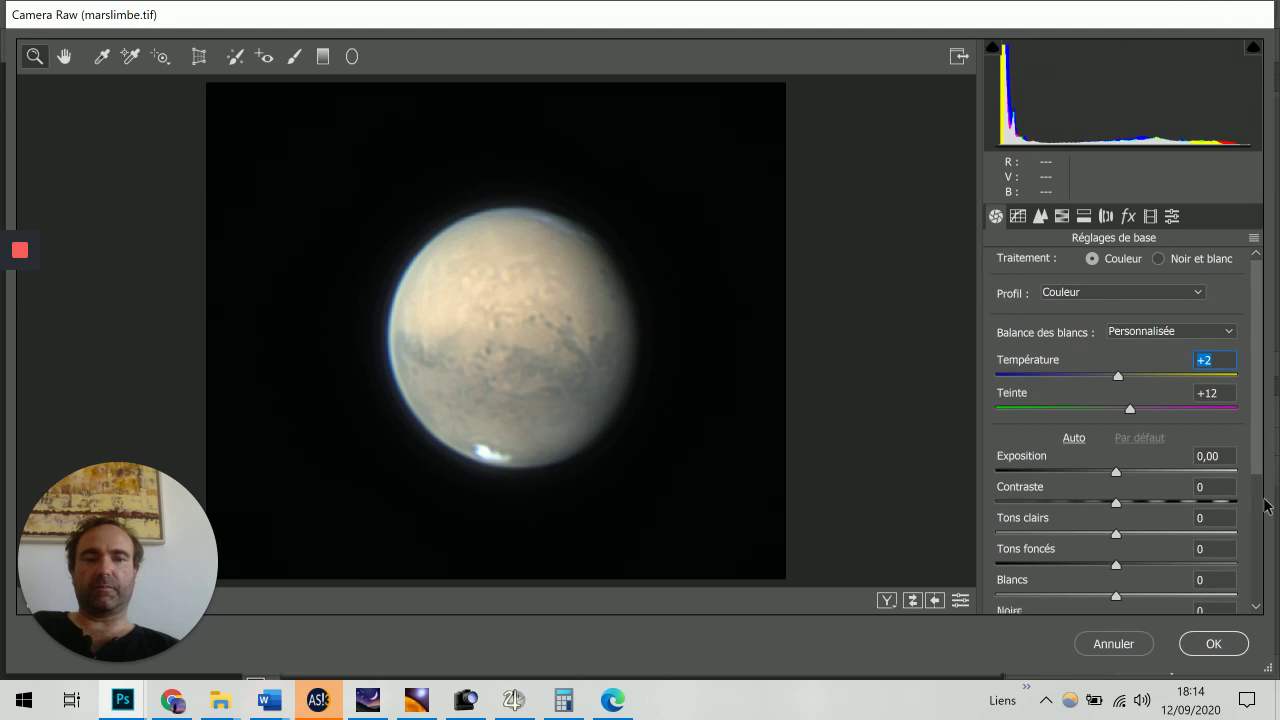
Step: Set the image's Saturation to +2 in the Camera Raw basic settings
{"action": "scroll", "coordinate": [1258, 590], "scroll_direction": "down", "scroll_amount": 3}
{"action": "scroll", "coordinate": [1258, 590], "scroll_direction": "down", "scroll_amount": 2}
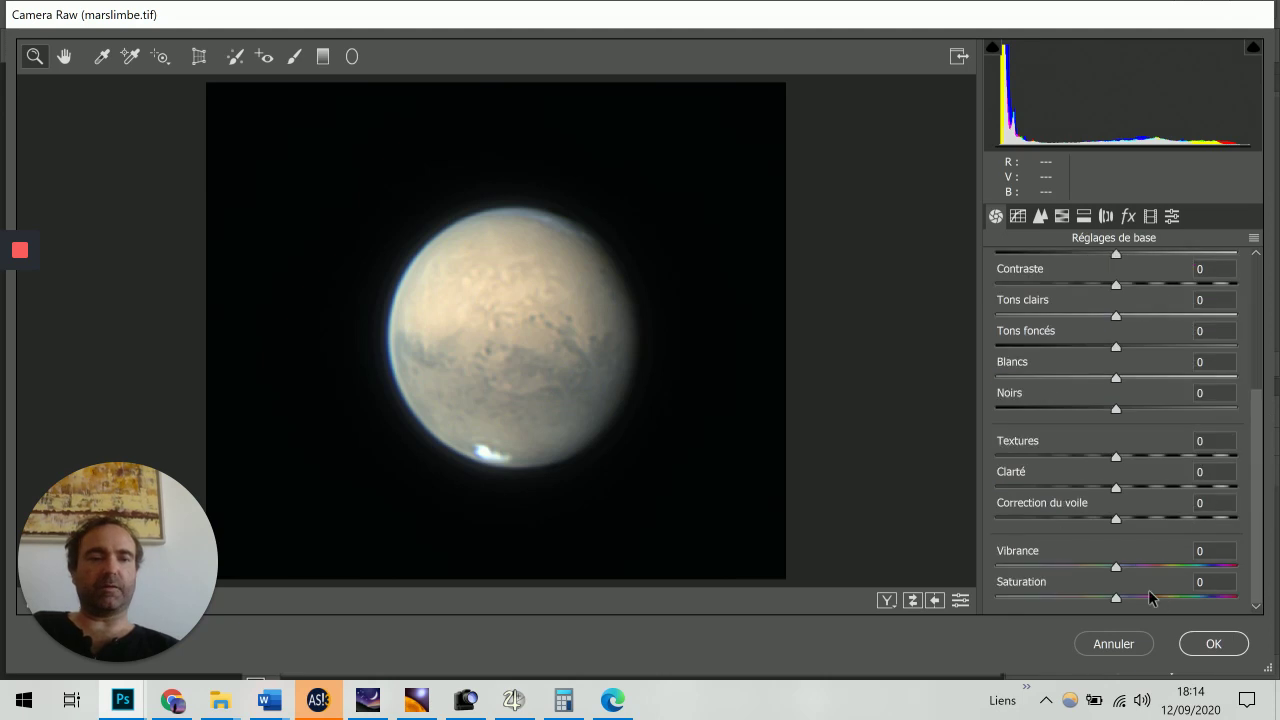
{"action": "scroll", "coordinate": [1211, 591], "scroll_direction": "up", "scroll_amount": 3}
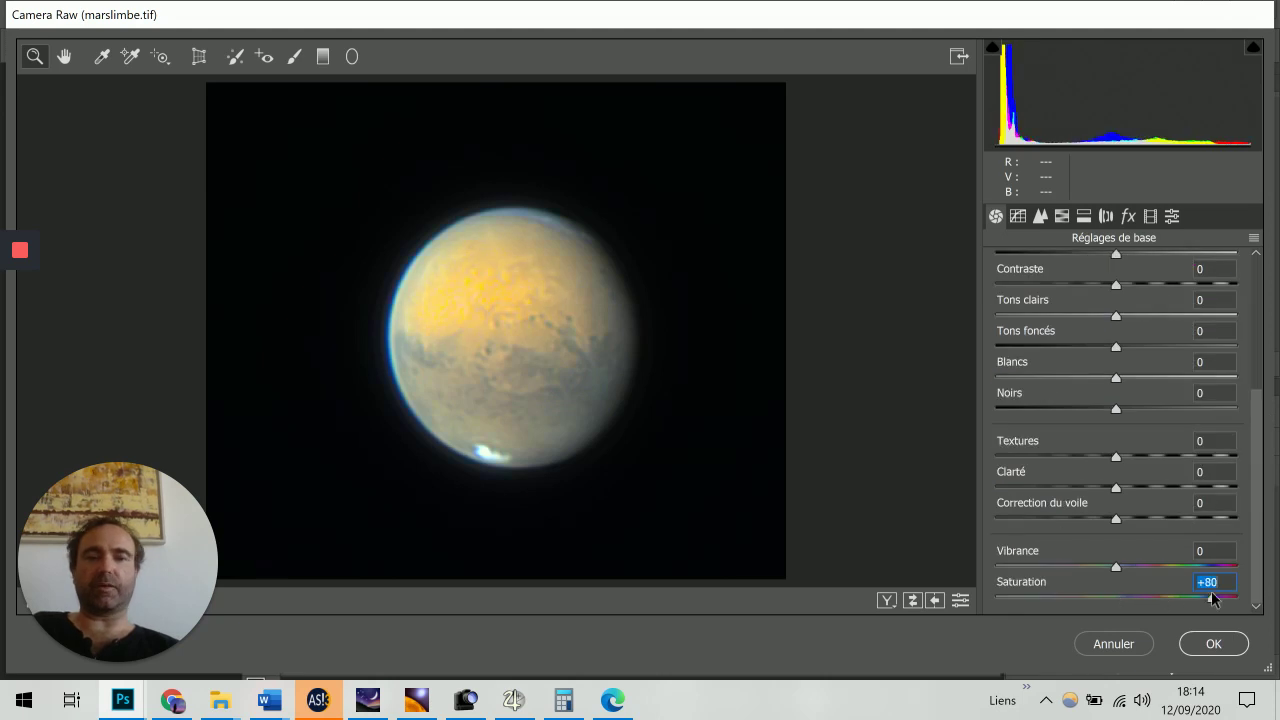
{"action": "left_click_drag", "start_coordinate": [1155, 598], "coordinate": [1119, 600]}
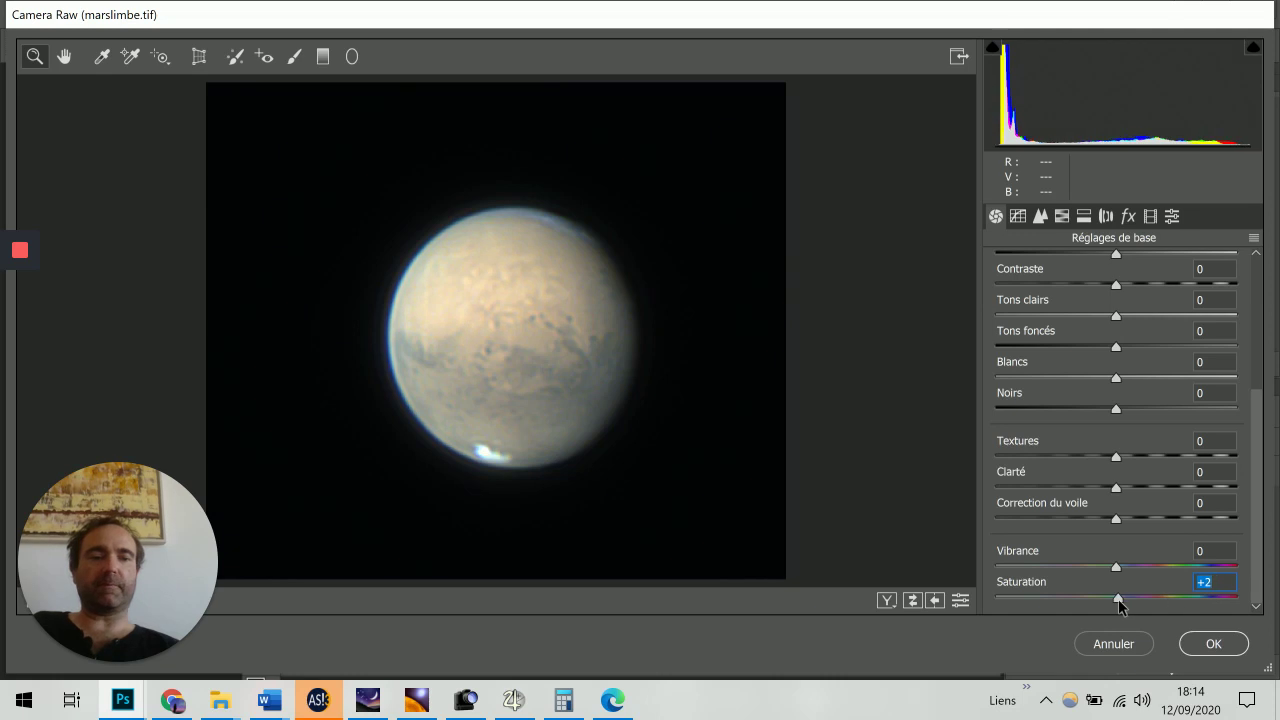
Step: Set Correction du voile to +29, Textures to +3 and Tons clairs to -5 for the Mars image
{"action": "left_click_drag", "start_coordinate": [1116, 519], "coordinate": [1152, 514]}
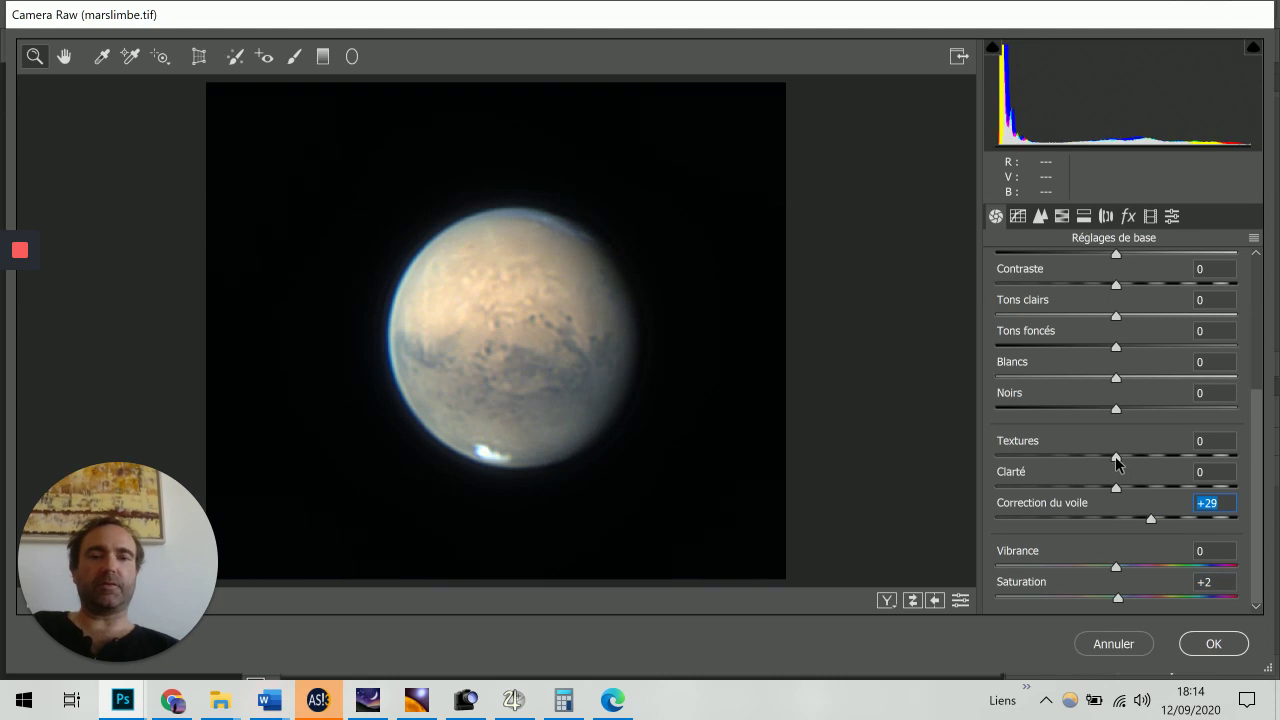
{"action": "mouse_move", "coordinate": [1116, 456]}
{"action": "left_mouse_down"}
{"action": "mouse_move", "coordinate": [1143, 458]}
{"action": "mouse_move", "coordinate": [1120, 459]}
{"action": "left_mouse_up"}
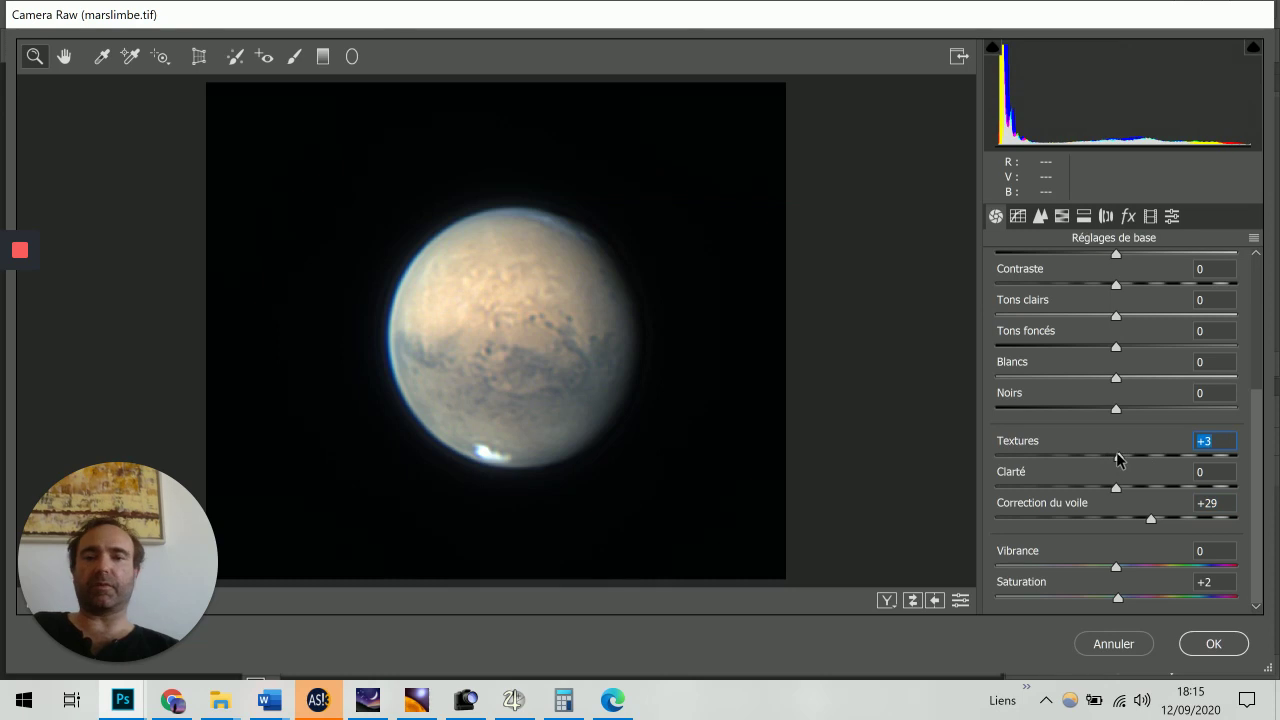
{"action": "left_click_drag", "start_coordinate": [1254, 437], "coordinate": [1255, 368]}
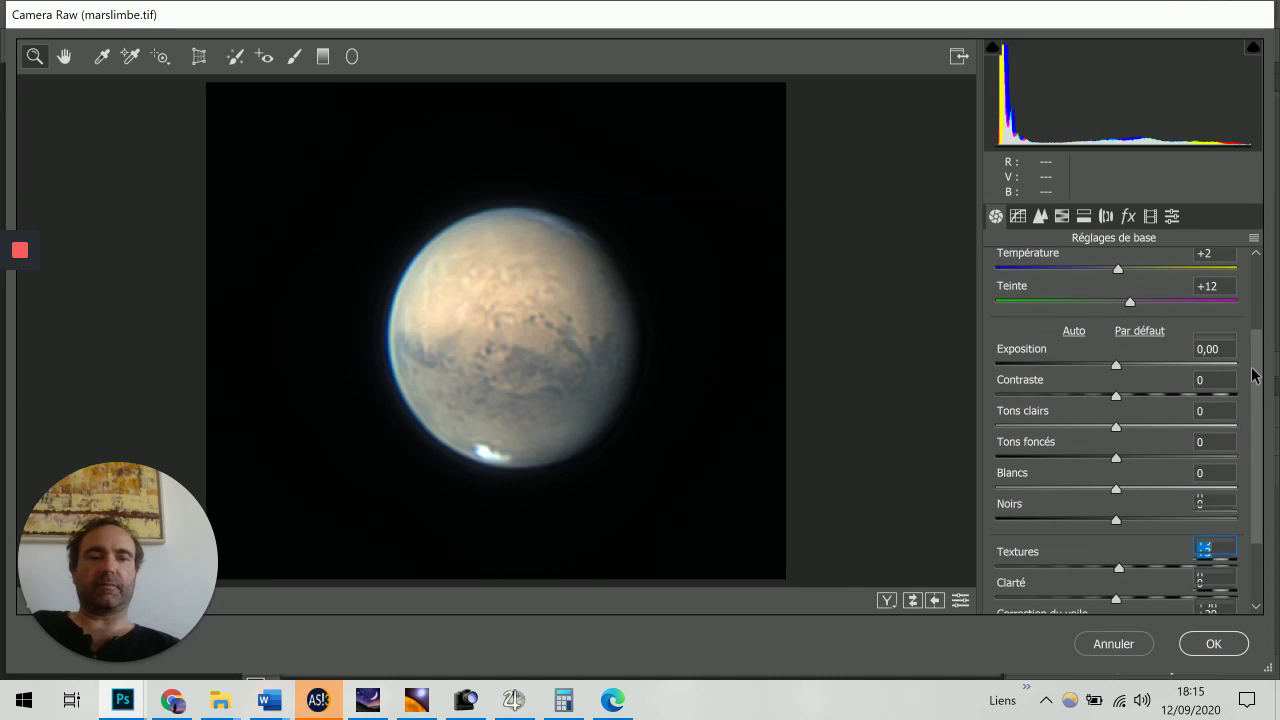
{"action": "left_click_drag", "start_coordinate": [1117, 430], "coordinate": [1110, 433]}
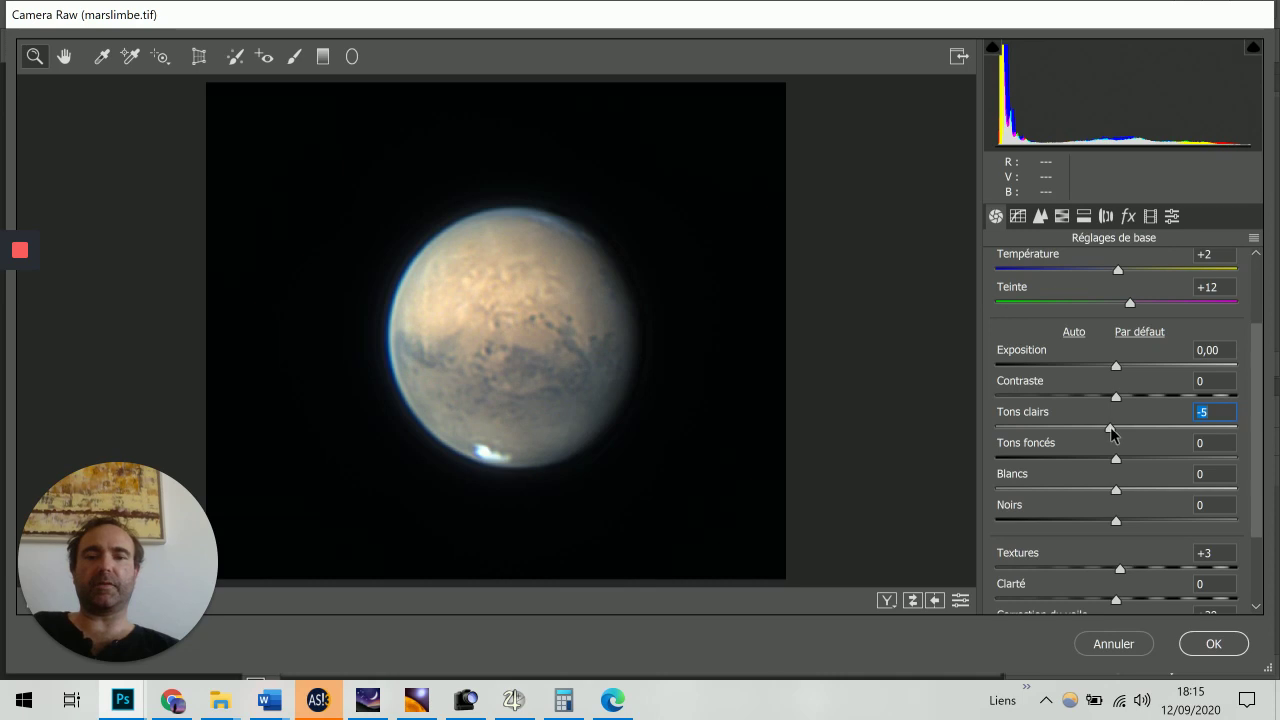
Step: Apply the Camera Raw adjustments and enlarge the Mars image to 200% in width and height
{"action": "left_click", "coordinate": [1214, 645]}
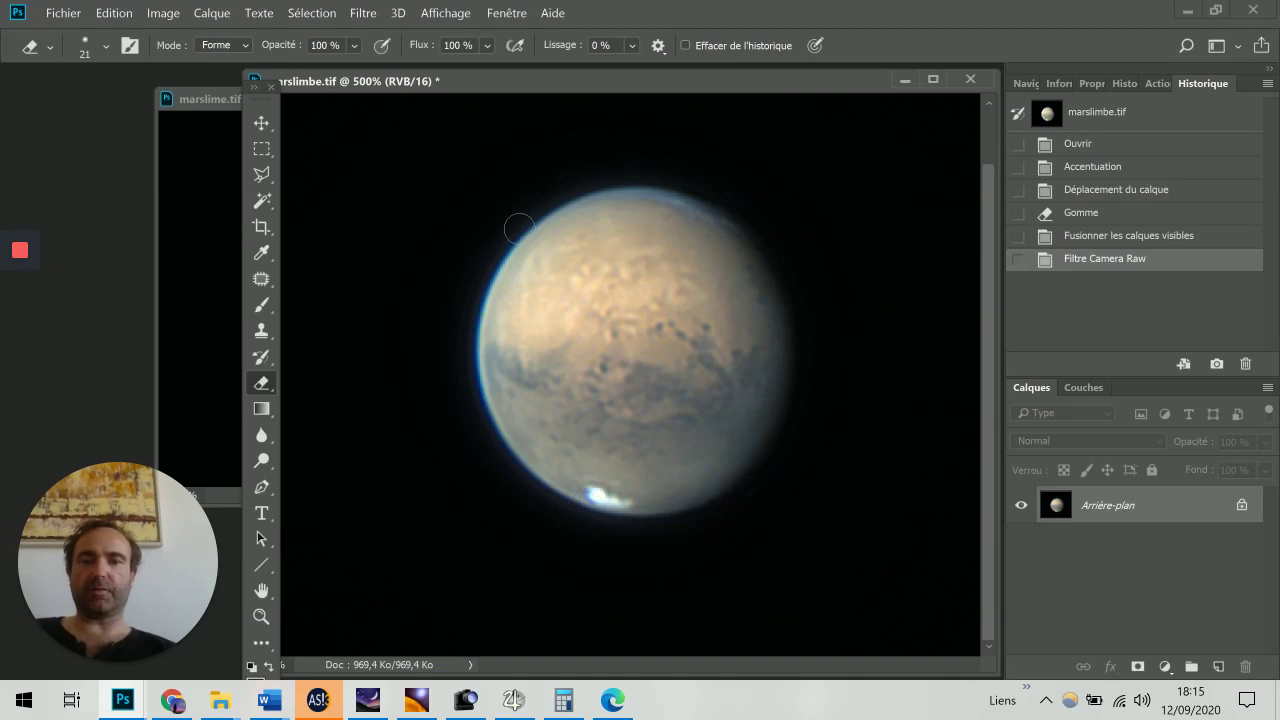
{"action": "left_click", "coordinate": [175, 17]}
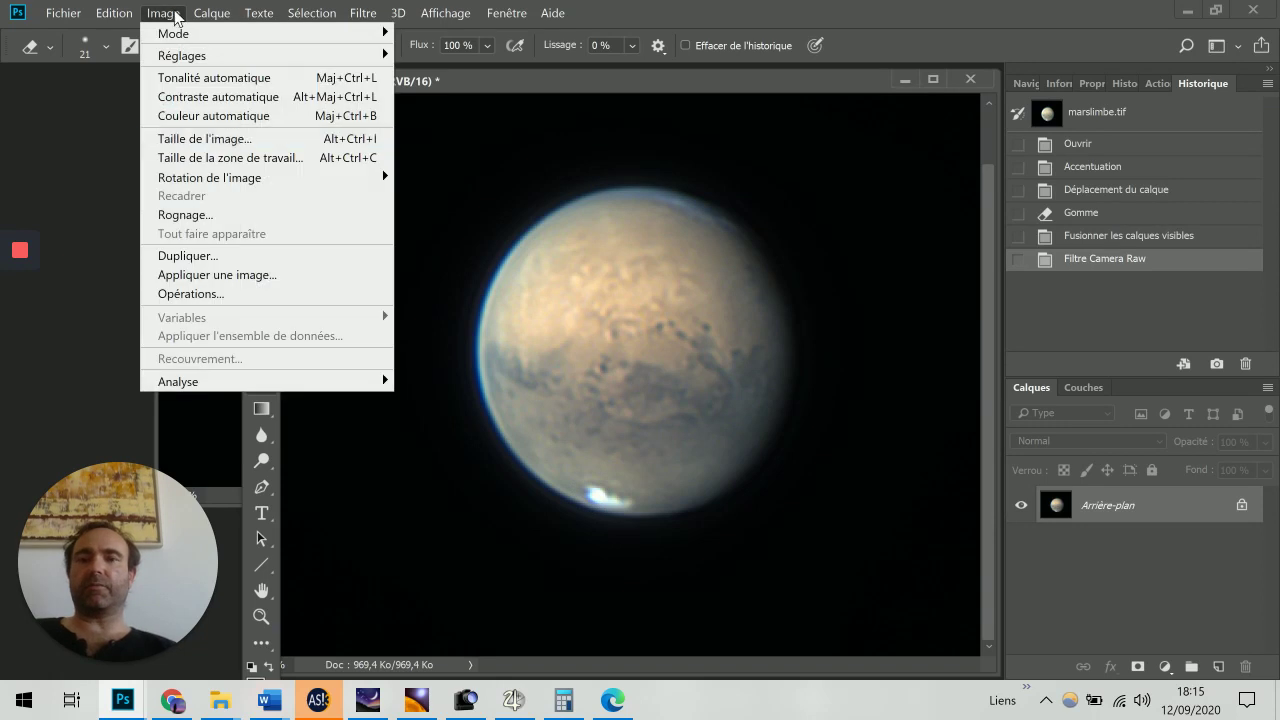
{"action": "left_click", "coordinate": [260, 137]}
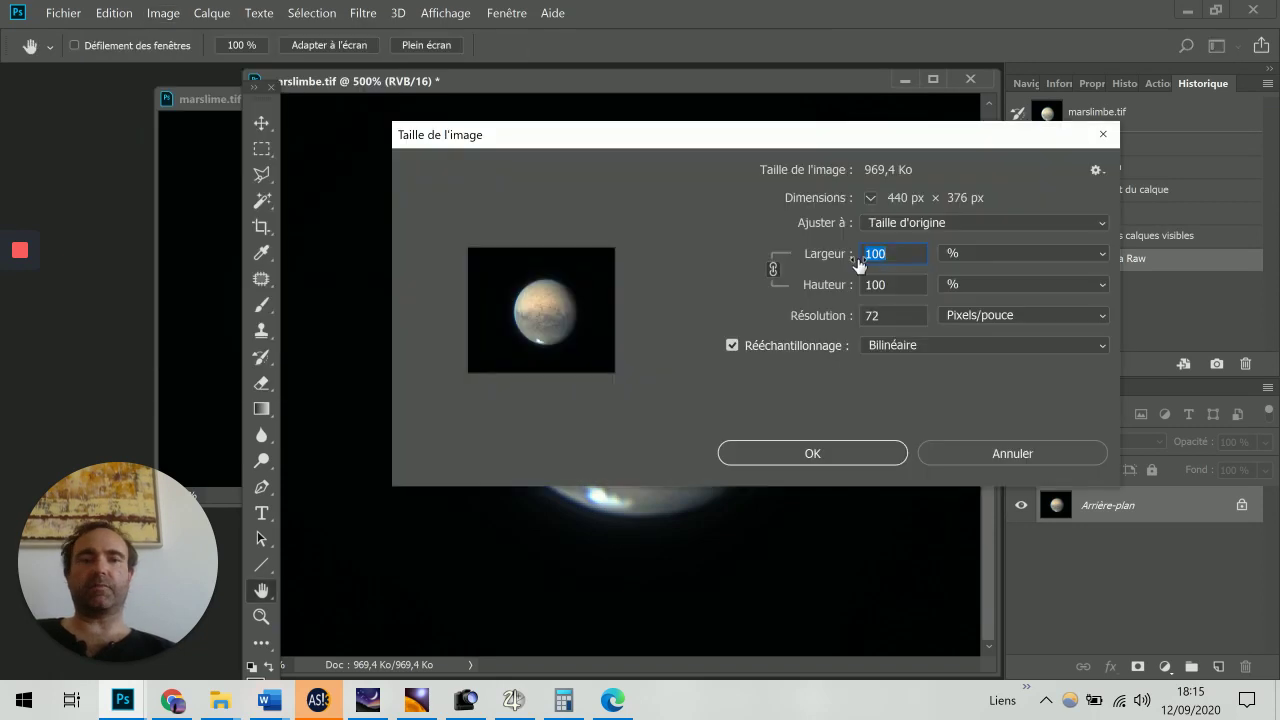
{"action": "type", "text": "200"}
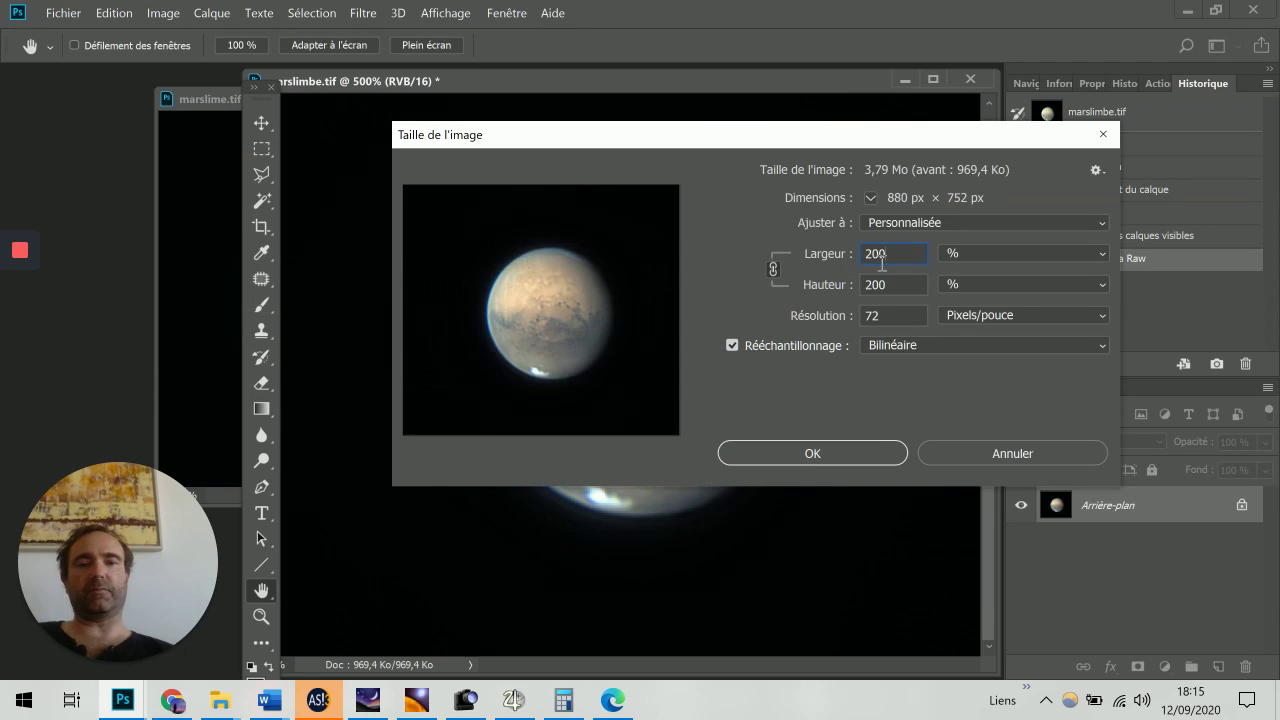
{"action": "key", "text": "Return"}
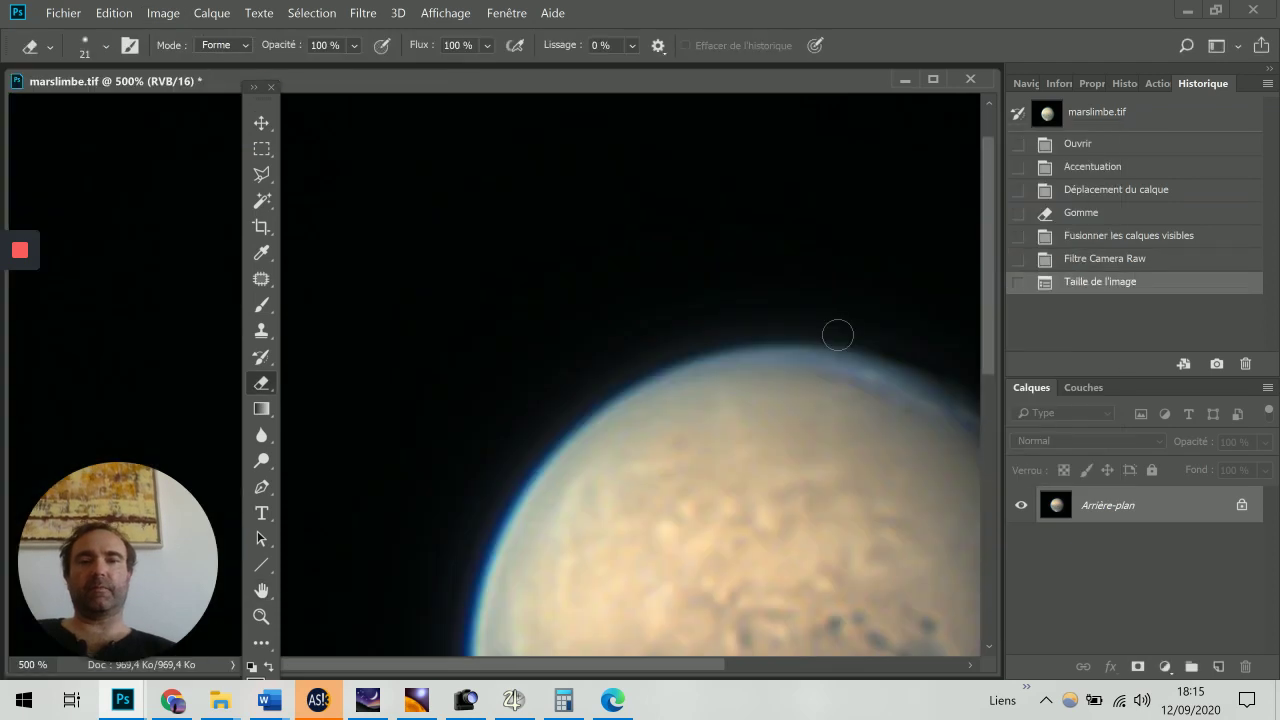
Step: Make Bleu the only active channel while keeping all the RVB channels displayed
{"action": "left_click", "coordinate": [261, 590]}
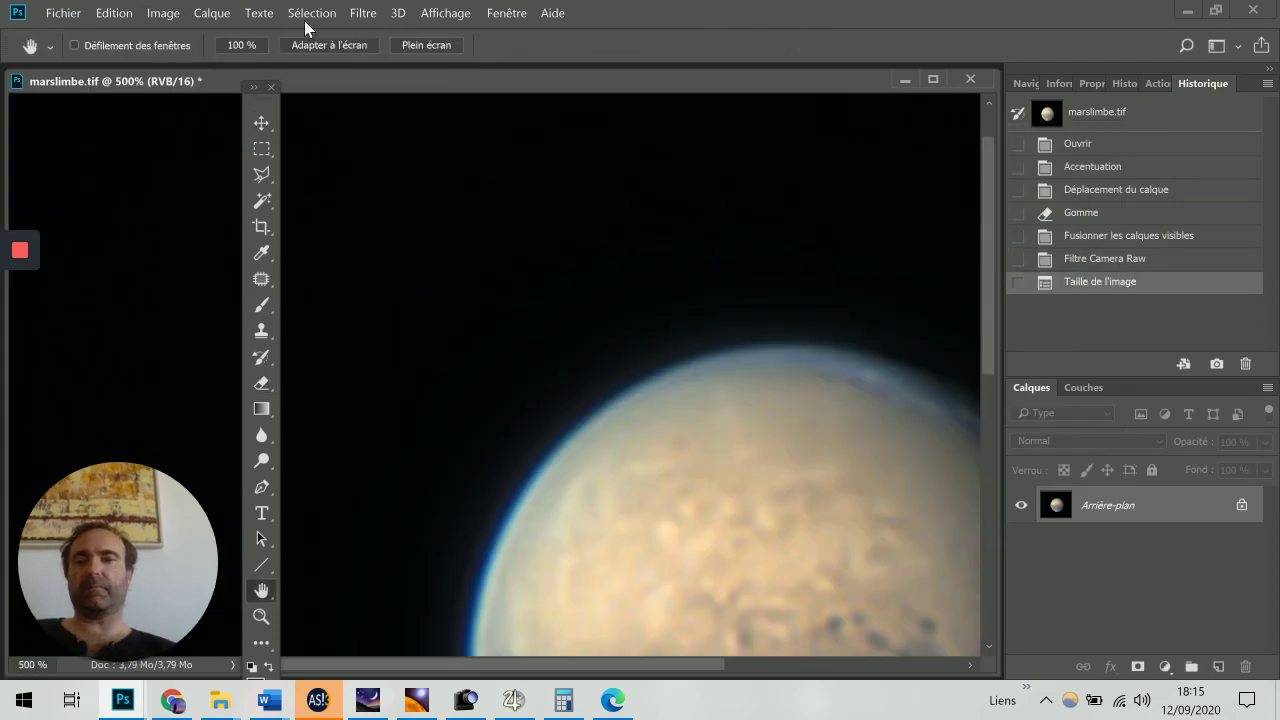
{"action": "left_click", "coordinate": [316, 45]}
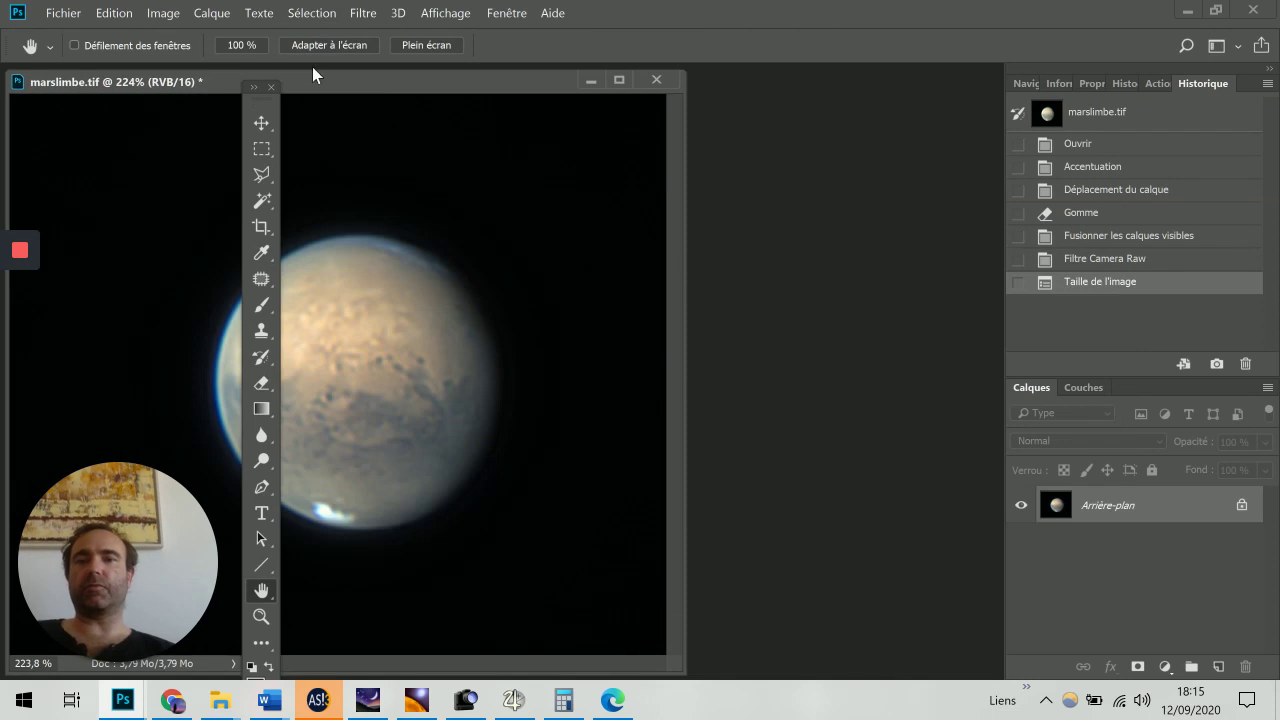
{"action": "left_click_drag", "start_coordinate": [314, 75], "coordinate": [533, 51]}
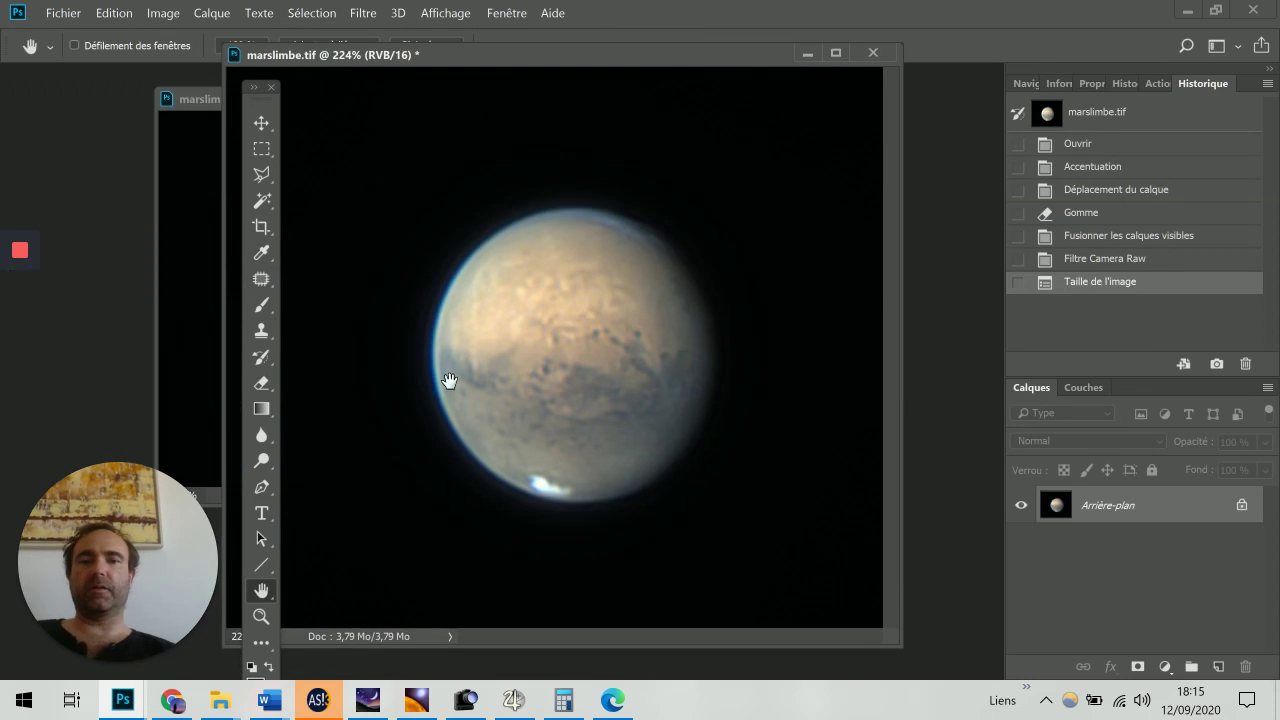
{"action": "left_click", "coordinate": [261, 614]}
{"action": "left_click", "coordinate": [634, 394]}
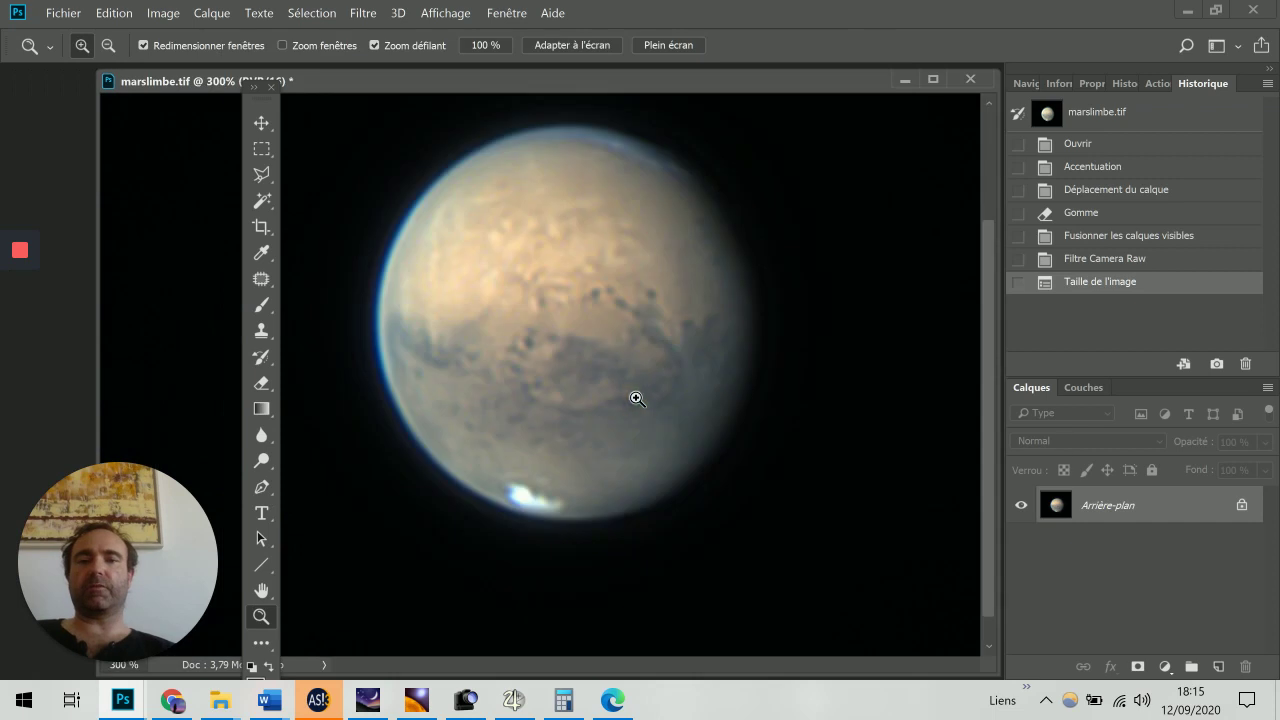
{"action": "left_click", "coordinate": [1084, 388]}
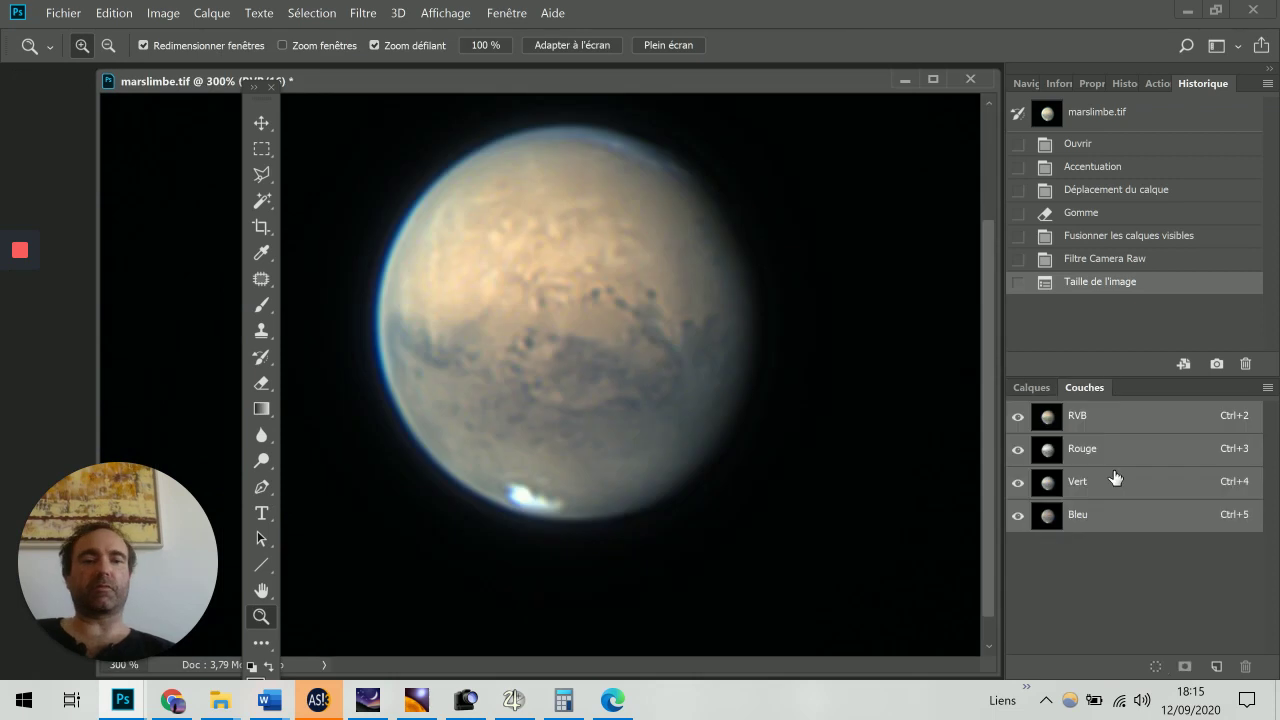
{"action": "key", "text": "ctrl+5"}
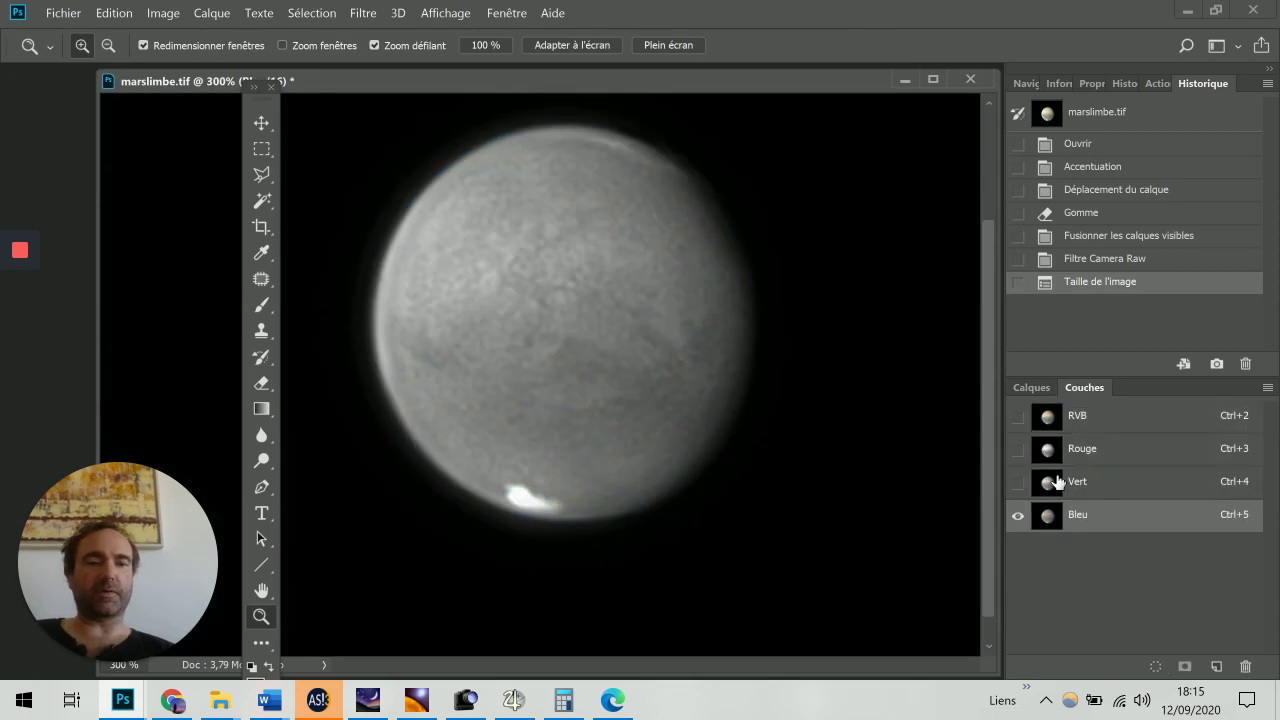
{"action": "left_click", "coordinate": [1033, 389]}
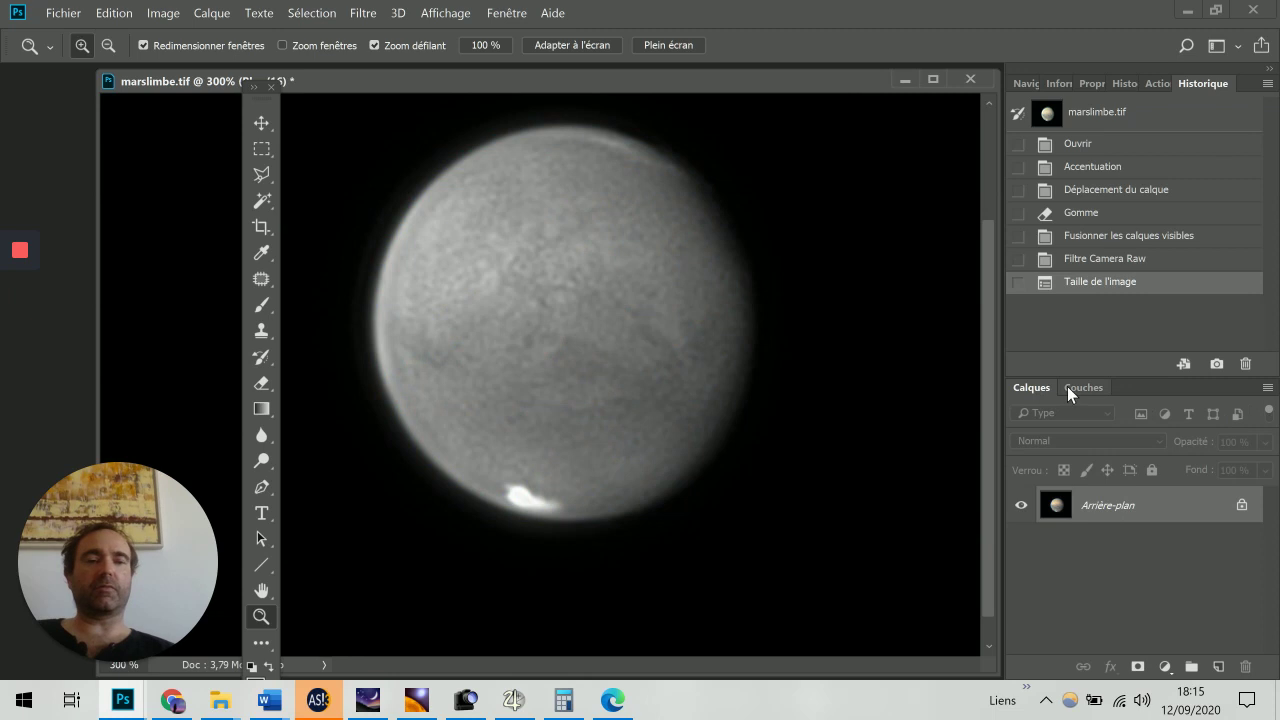
{"action": "left_click", "coordinate": [1067, 388]}
{"action": "left_click", "coordinate": [1018, 482]}
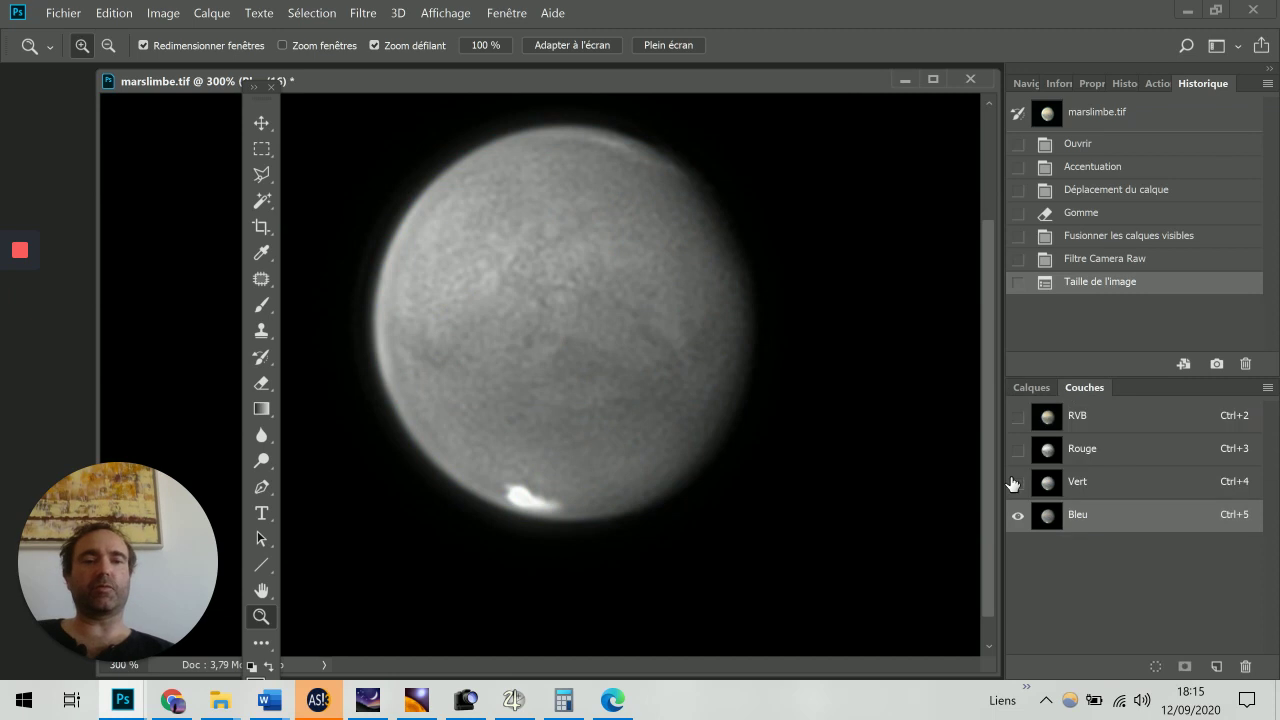
{"action": "left_click", "coordinate": [1019, 418]}
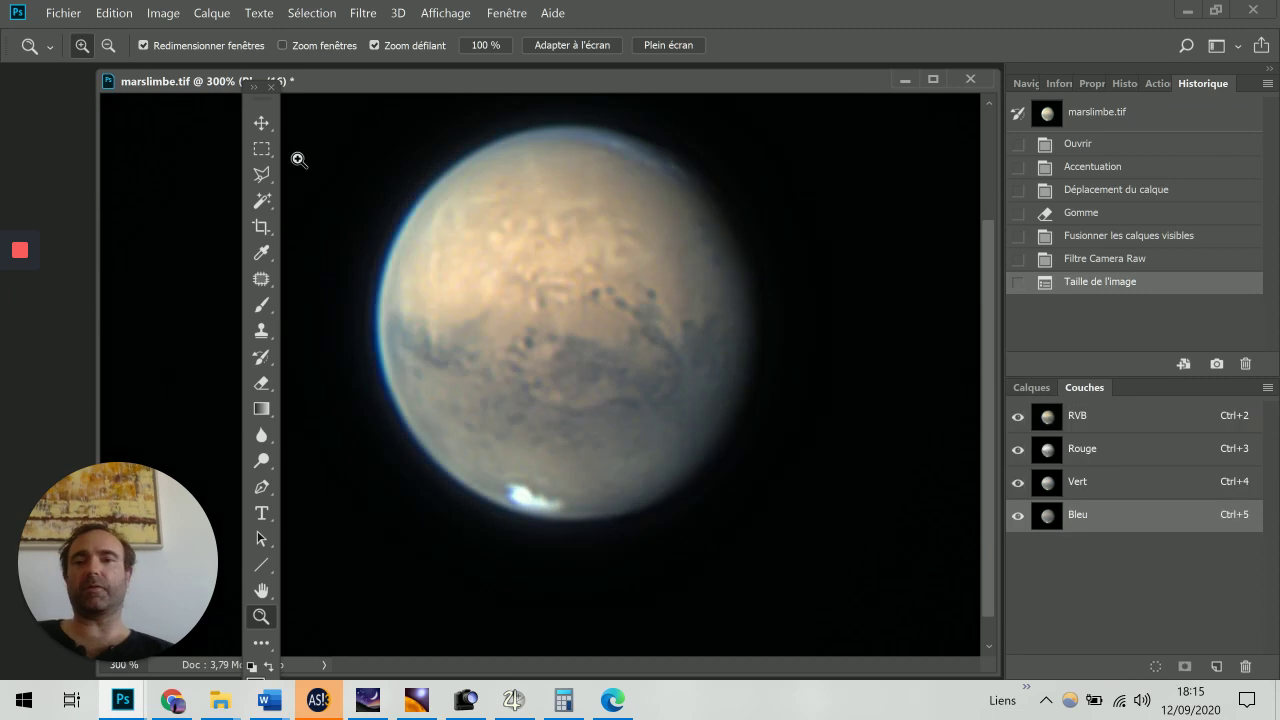
Step: Nudge the Bleu and Rouge channels slightly with the Move tool to realign the colours along the limb of Mars
{"action": "left_click", "coordinate": [261, 123]}
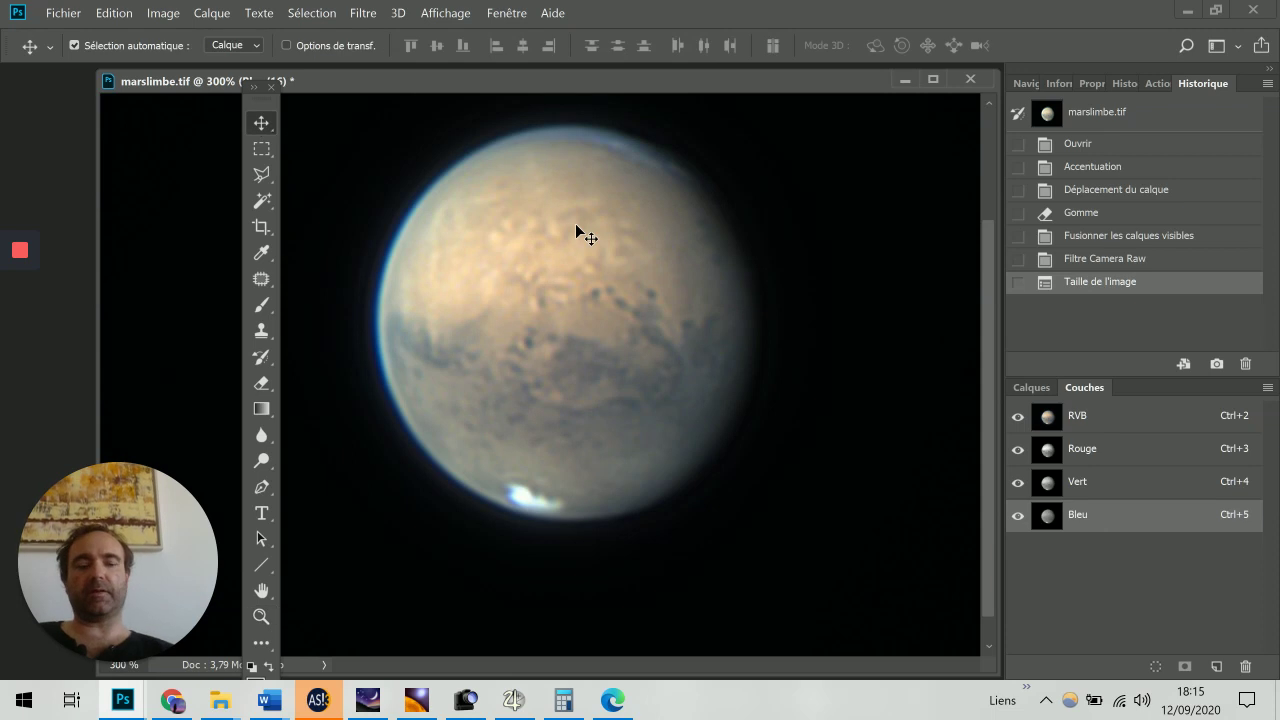
{"action": "key", "text": "Left"}
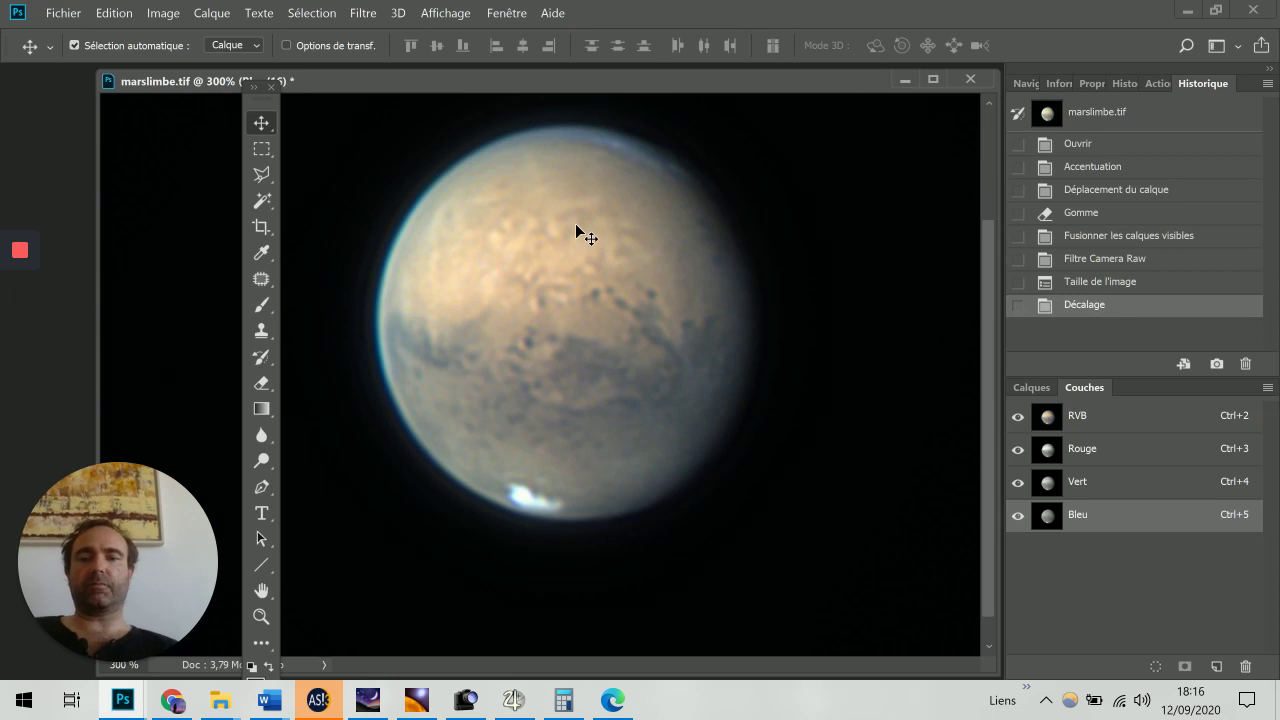
{"action": "left_click", "coordinate": [1097, 460]}
{"action": "key", "text": "ctrl+alt+f"}
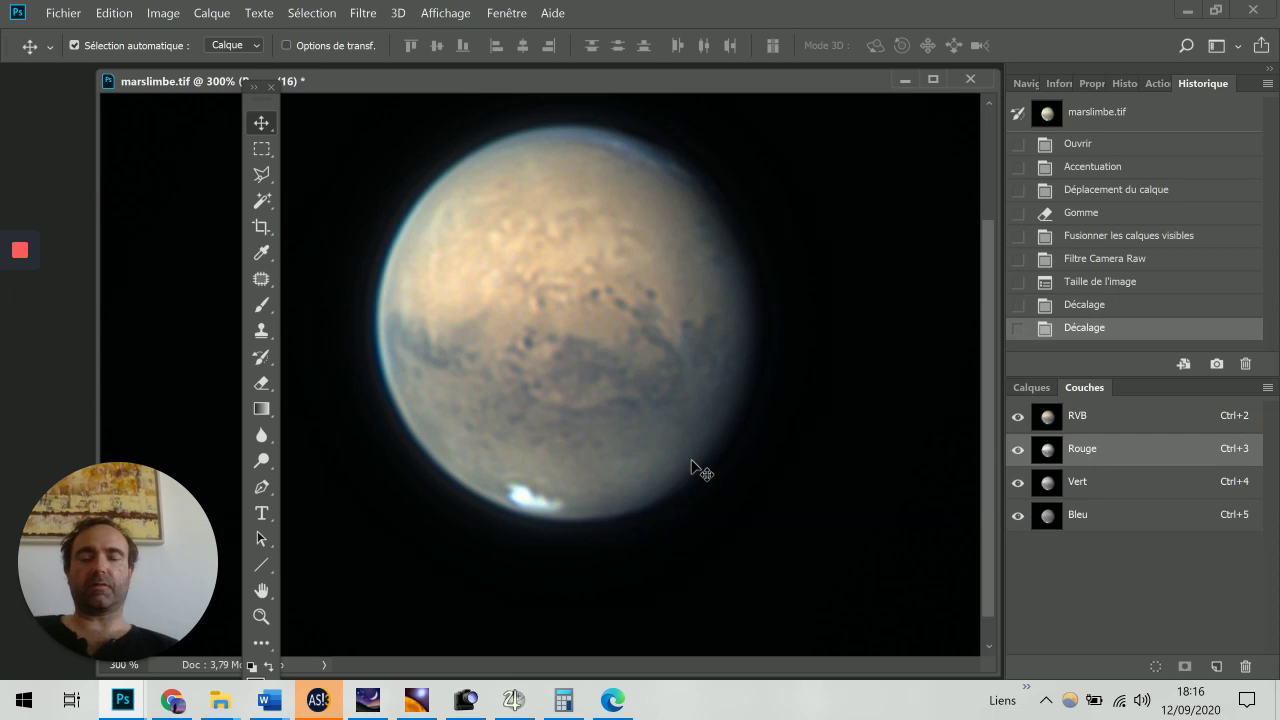
{"action": "left_click", "coordinate": [1093, 526]}
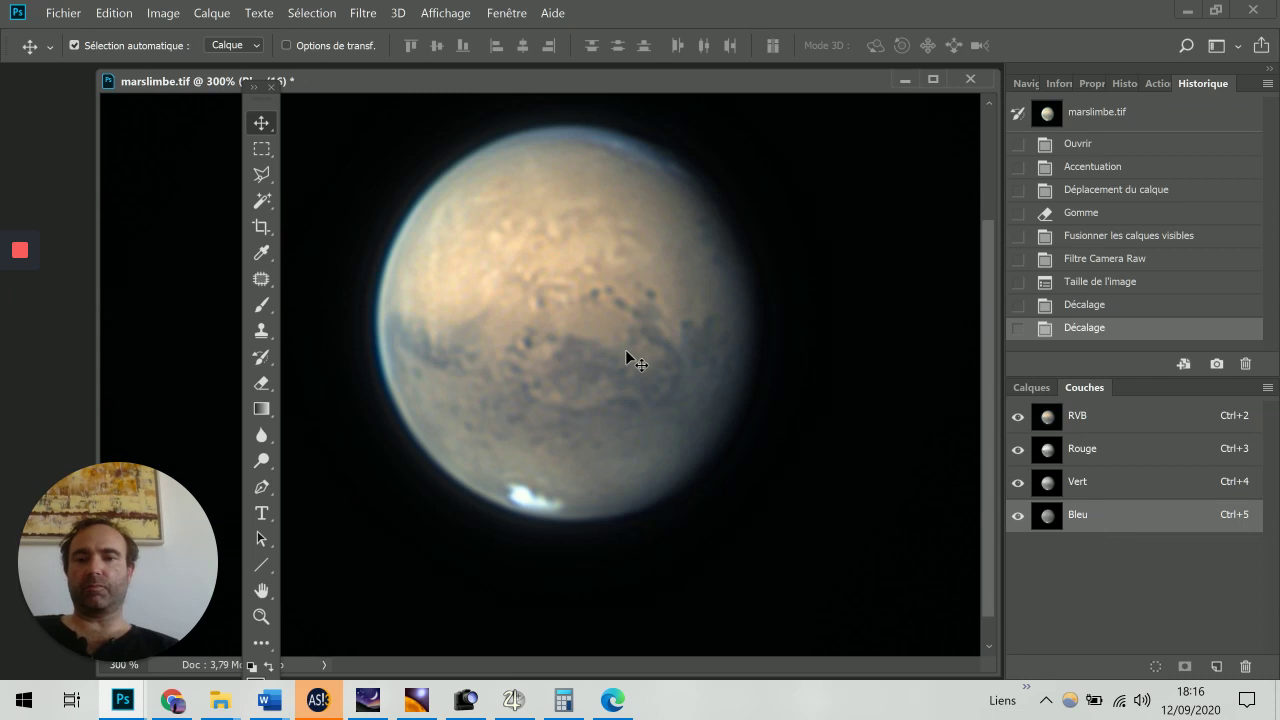
{"action": "key", "text": "ctrl+alt+f"}
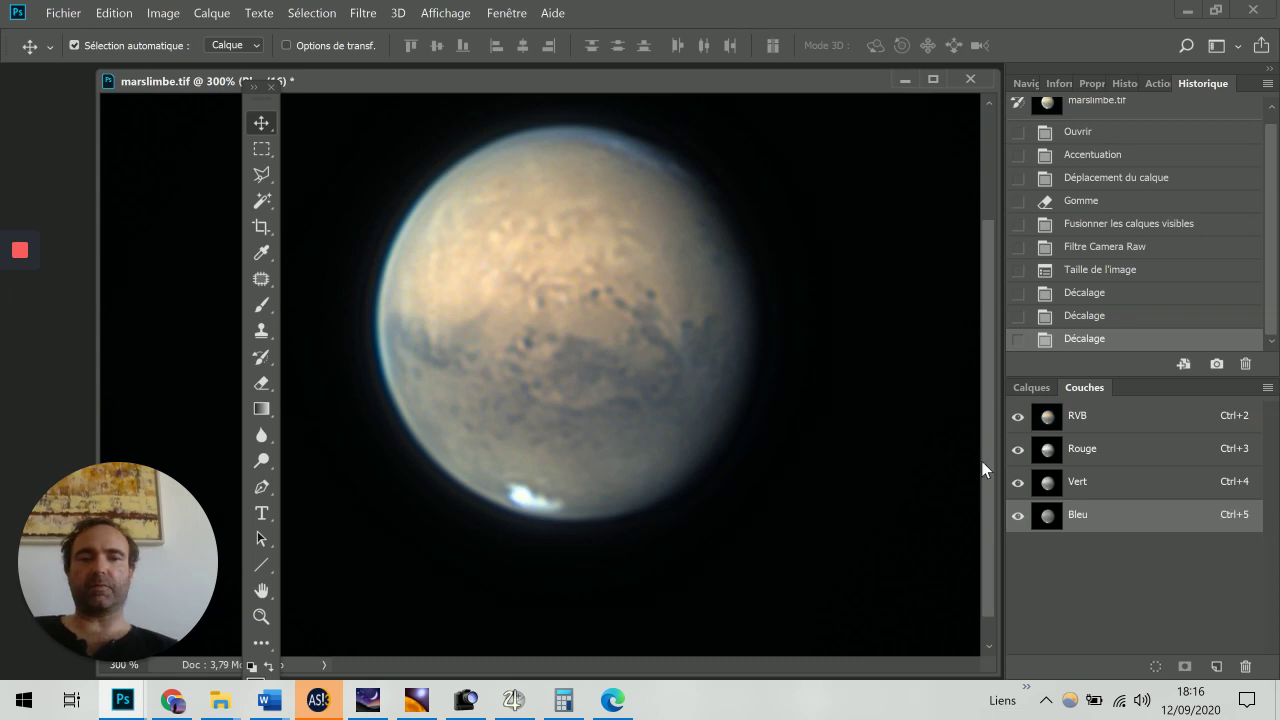
Step: Nudge the Vert channel slightly to align it with the other colour channels
{"action": "left_click", "coordinate": [1078, 487]}
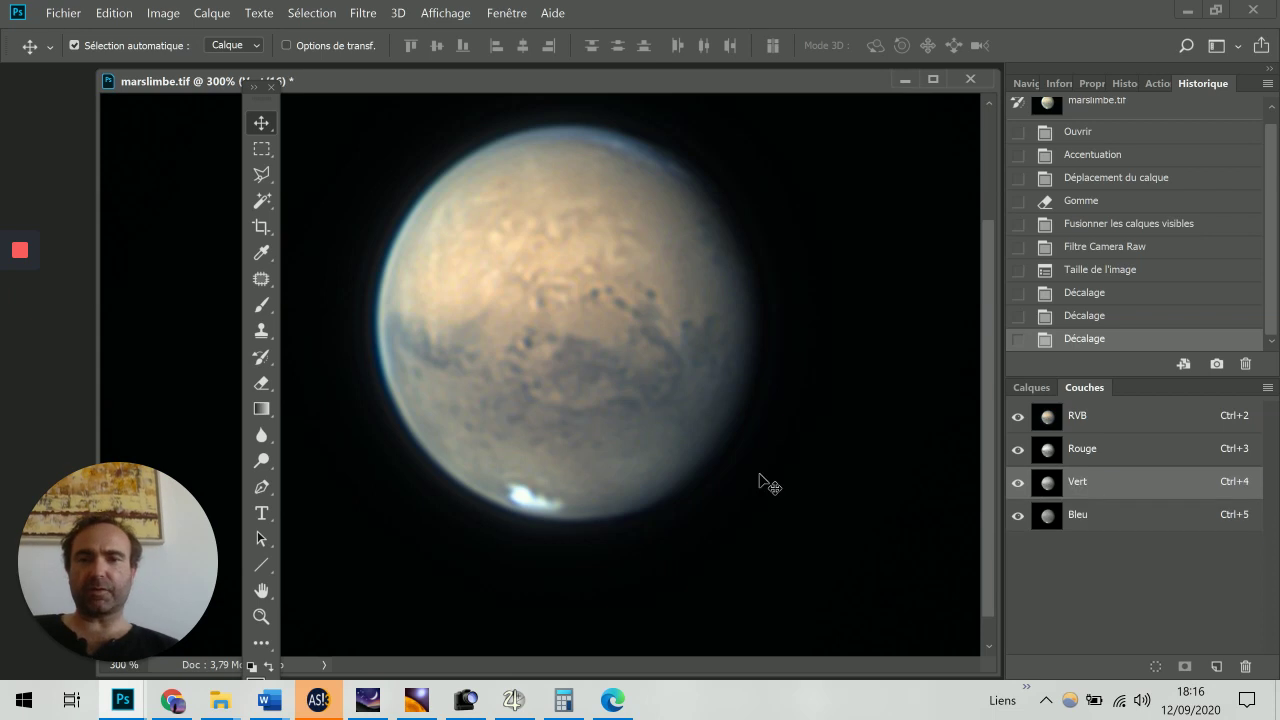
{"action": "key", "text": "ctrl+f"}
{"action": "key", "text": "ctrl+f"}
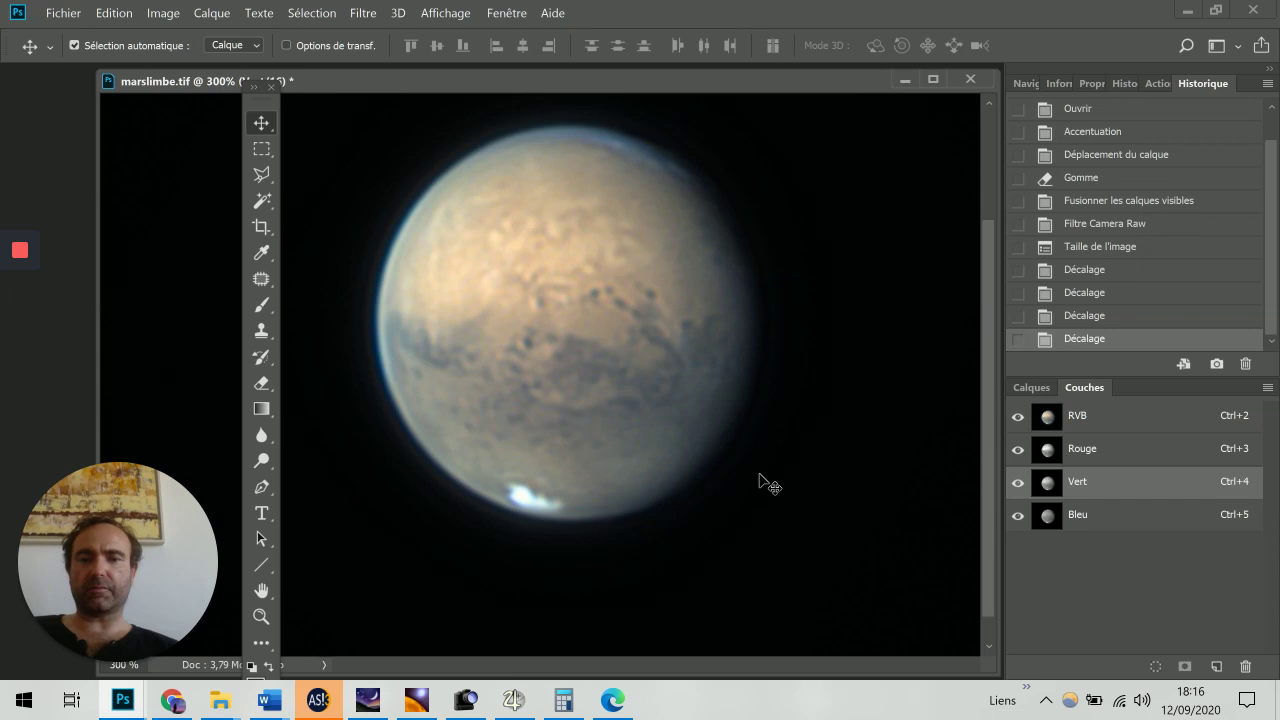
Step: Check the channel alignment at 100% and 200% zoom, and reactivate the composite RVB channel
{"action": "left_click", "coordinate": [1079, 520]}
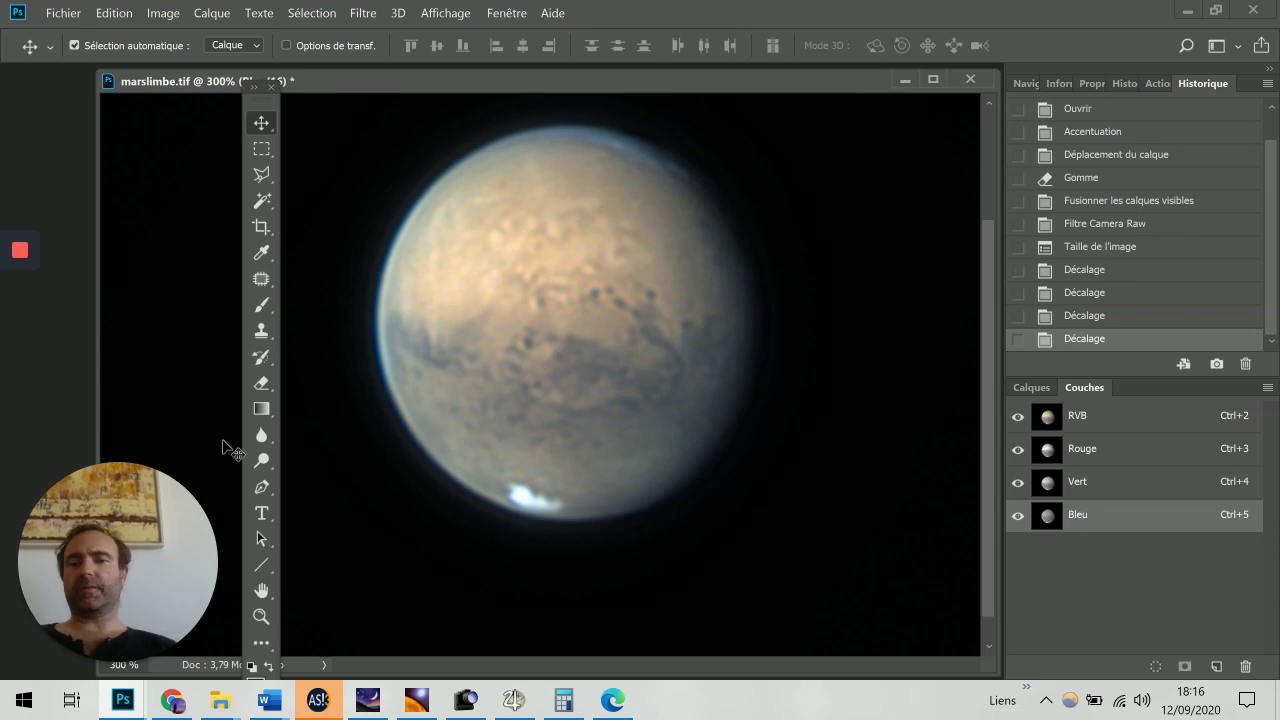
{"action": "left_click", "coordinate": [261, 591]}
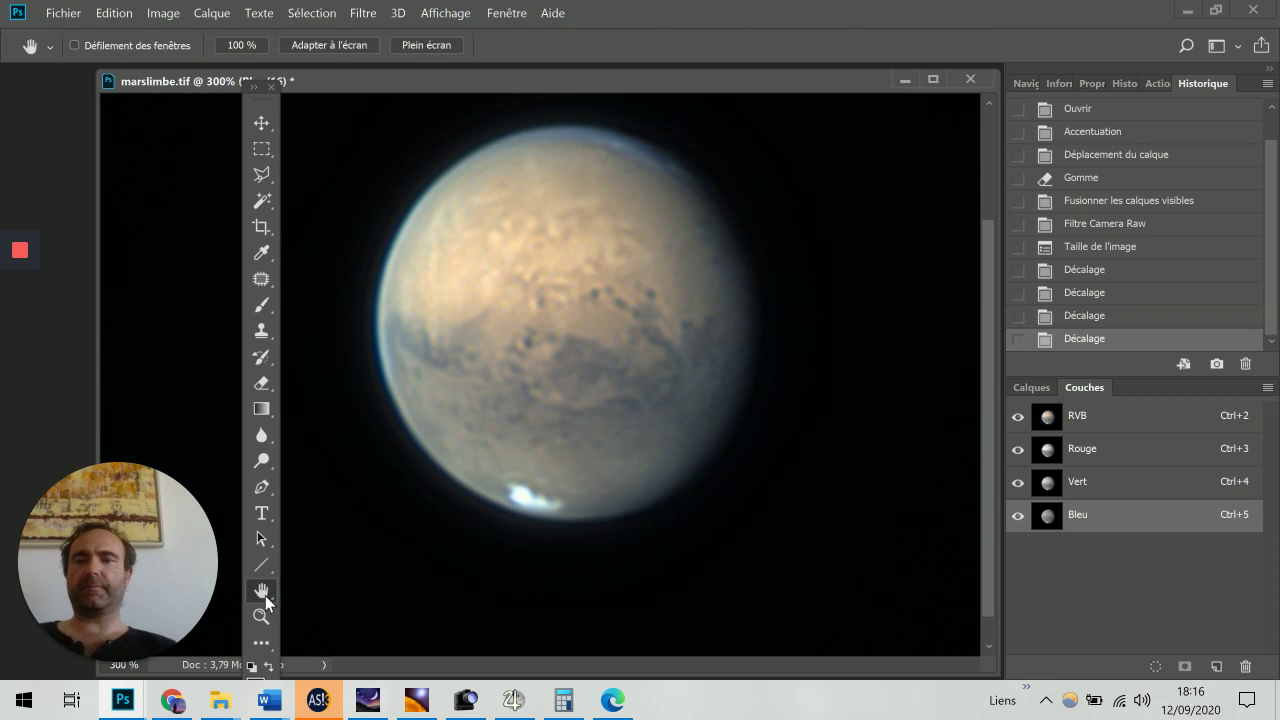
{"action": "left_click", "coordinate": [241, 45]}
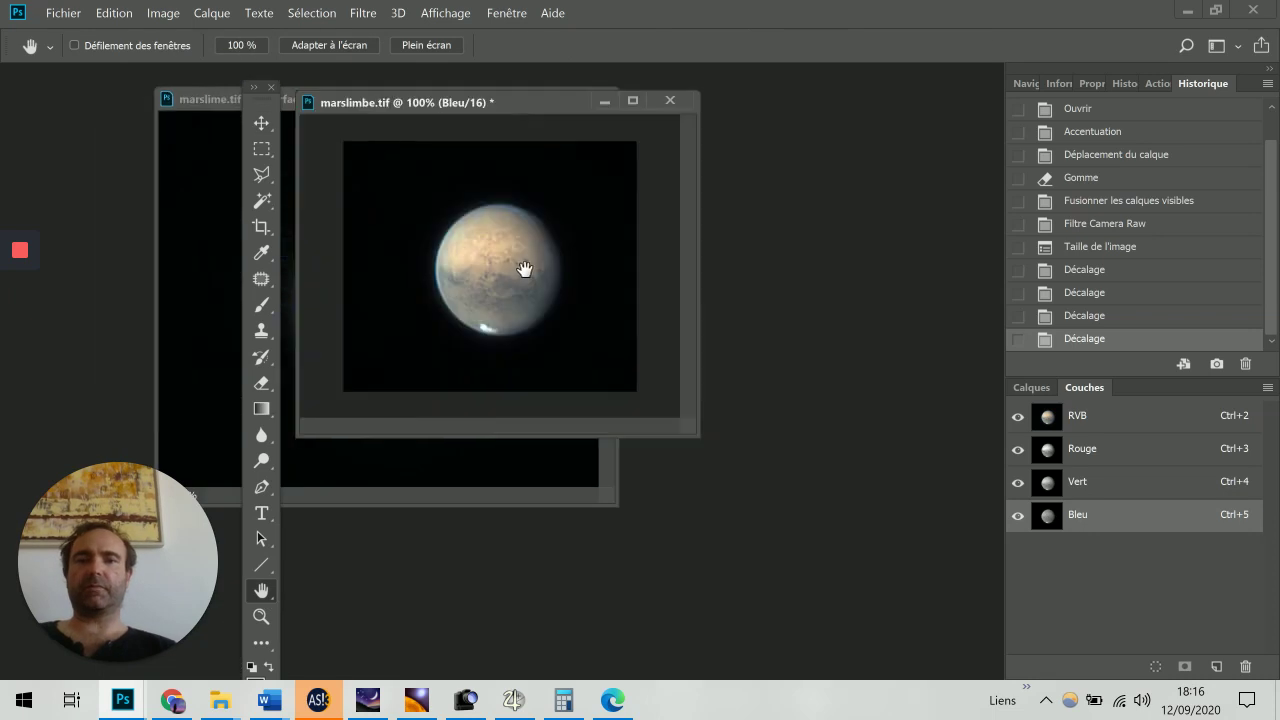
{"action": "left_click", "coordinate": [261, 617]}
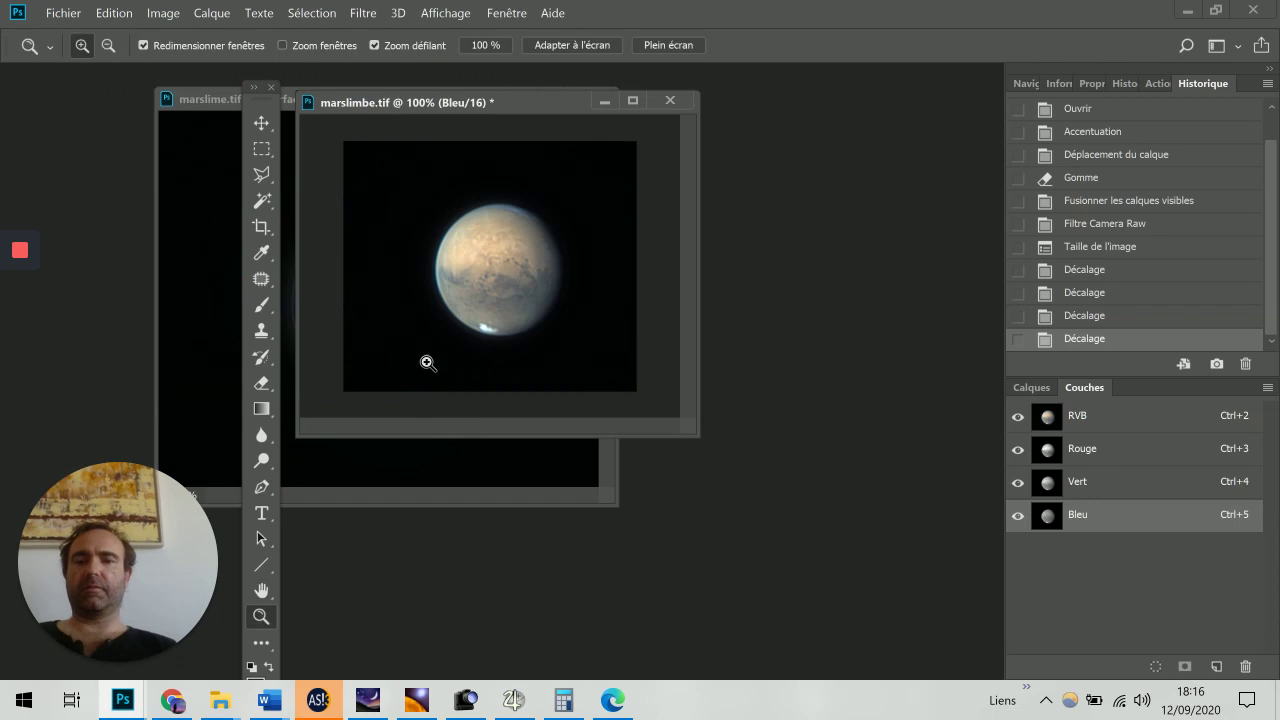
{"action": "left_click", "coordinate": [509, 216]}
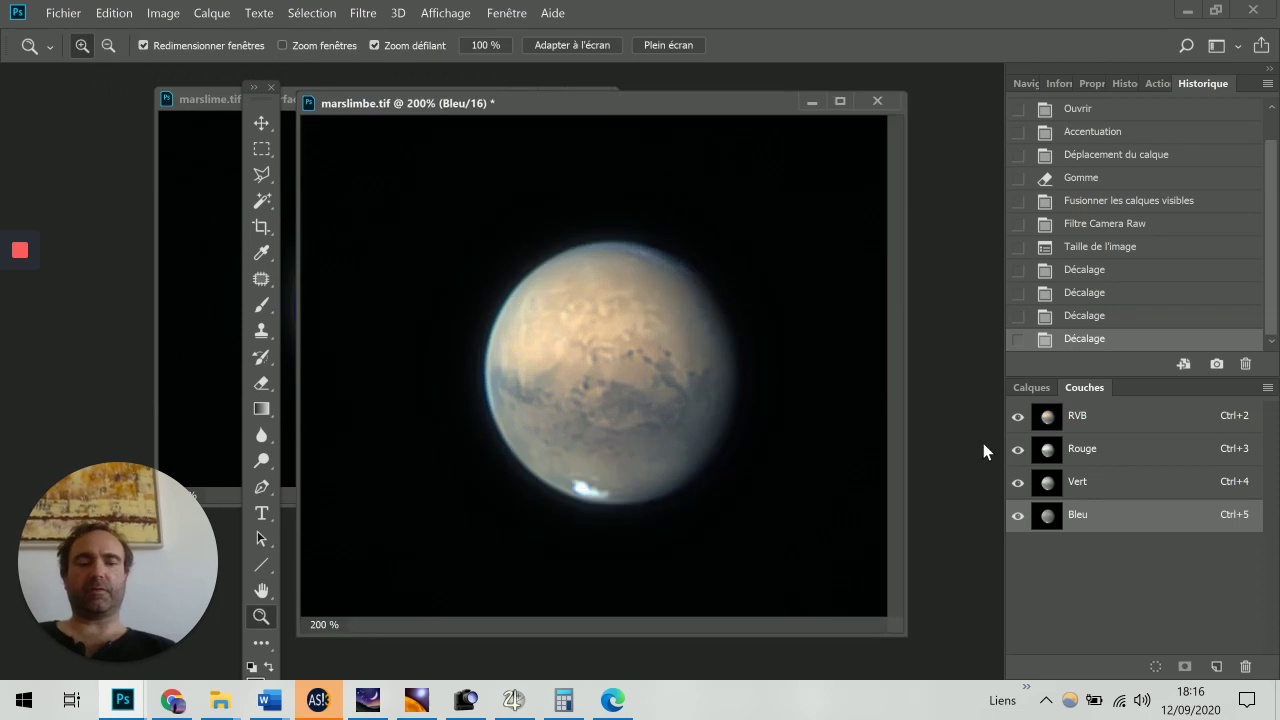
{"action": "left_click", "coordinate": [1070, 418]}
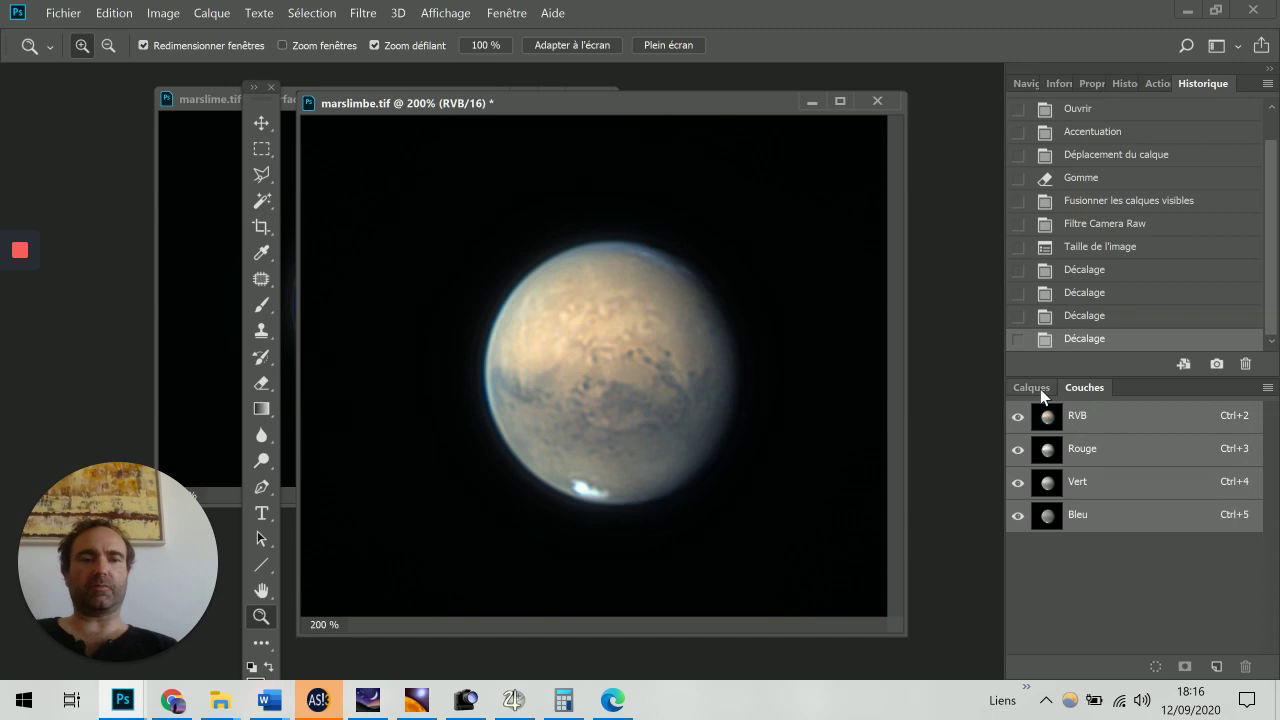
Step: Apply Levels to the Arrière-plan layer with the input black point at 8 and the white point at 255
{"action": "left_click", "coordinate": [1040, 389]}
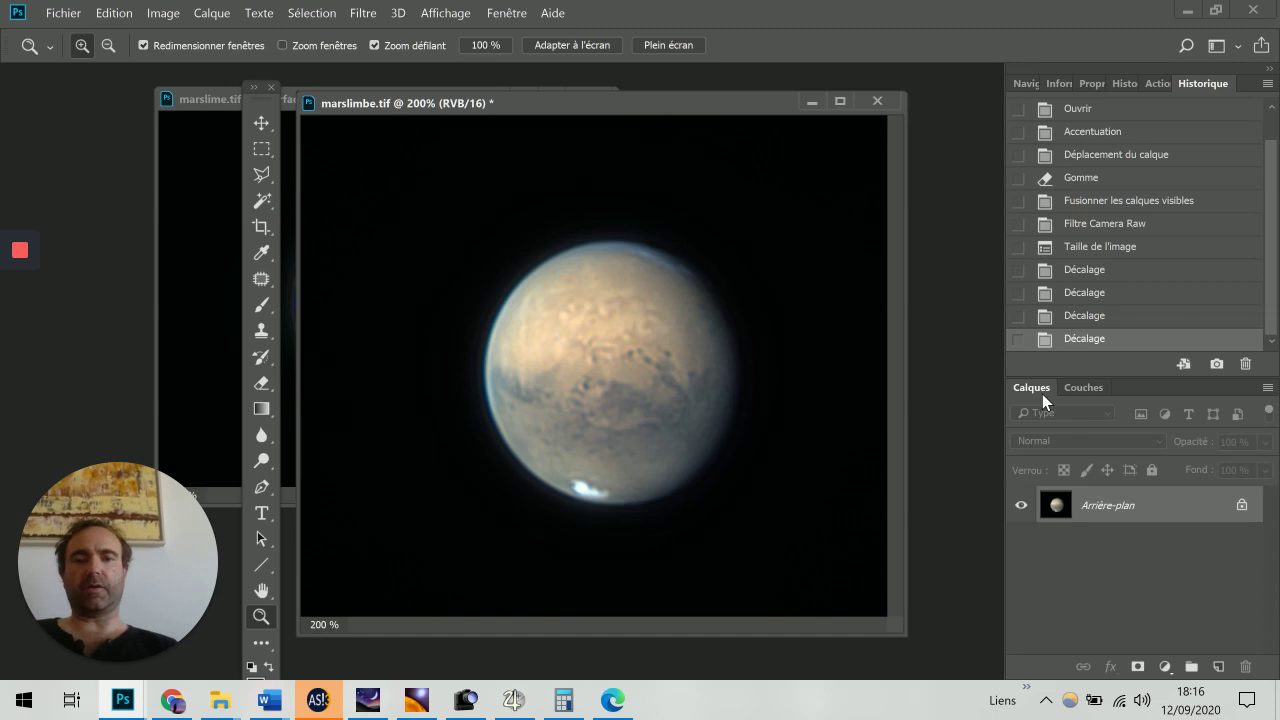
{"action": "key", "text": "ctrl+l"}
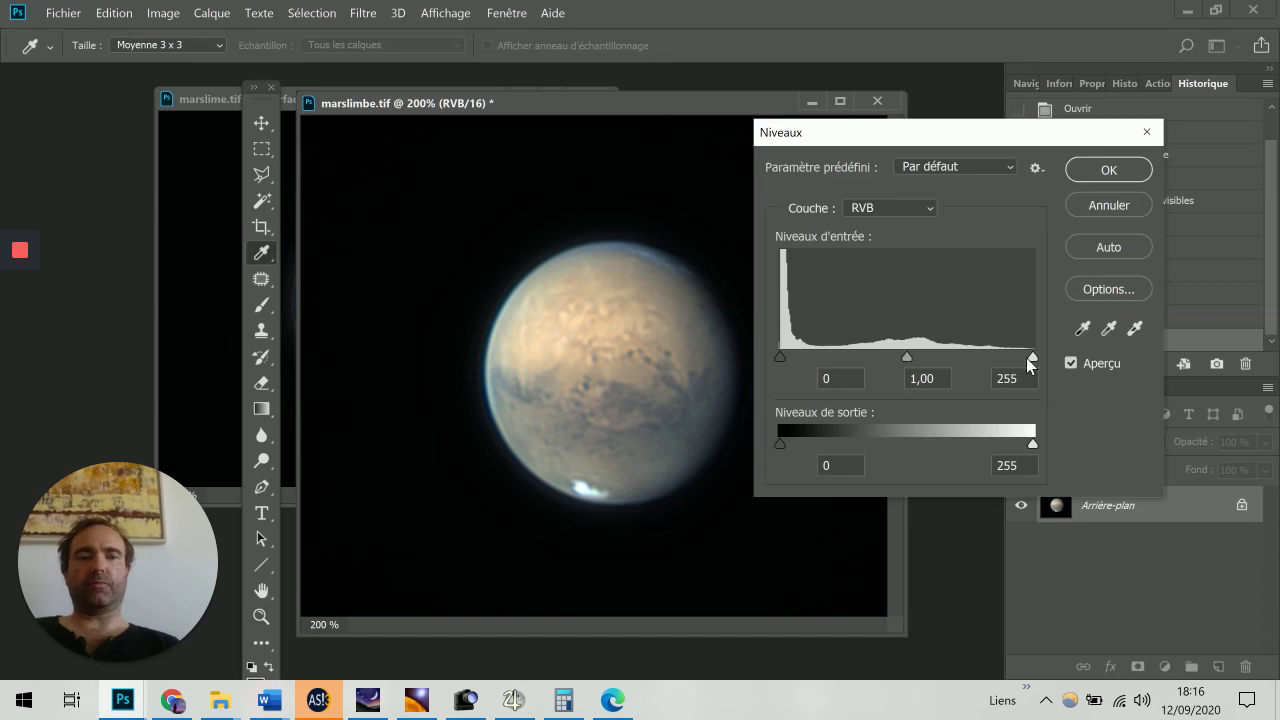
{"action": "mouse_move", "coordinate": [1030, 357]}
{"action": "left_mouse_down"}
{"action": "mouse_move", "coordinate": [794, 356]}
{"action": "mouse_move", "coordinate": [767, 341]}
{"action": "mouse_move", "coordinate": [1036, 377]}
{"action": "left_mouse_up"}
{"action": "left_click", "coordinate": [1015, 378]}
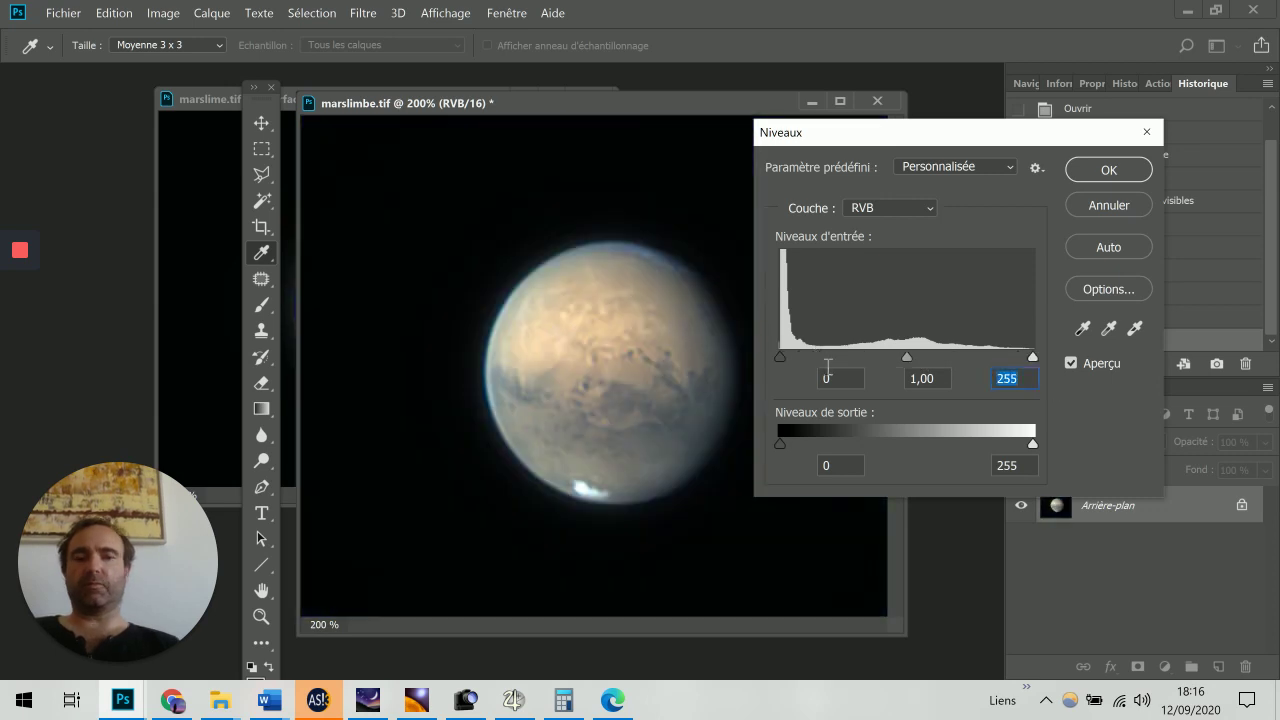
{"action": "left_click_drag", "start_coordinate": [780, 356], "coordinate": [786, 356]}
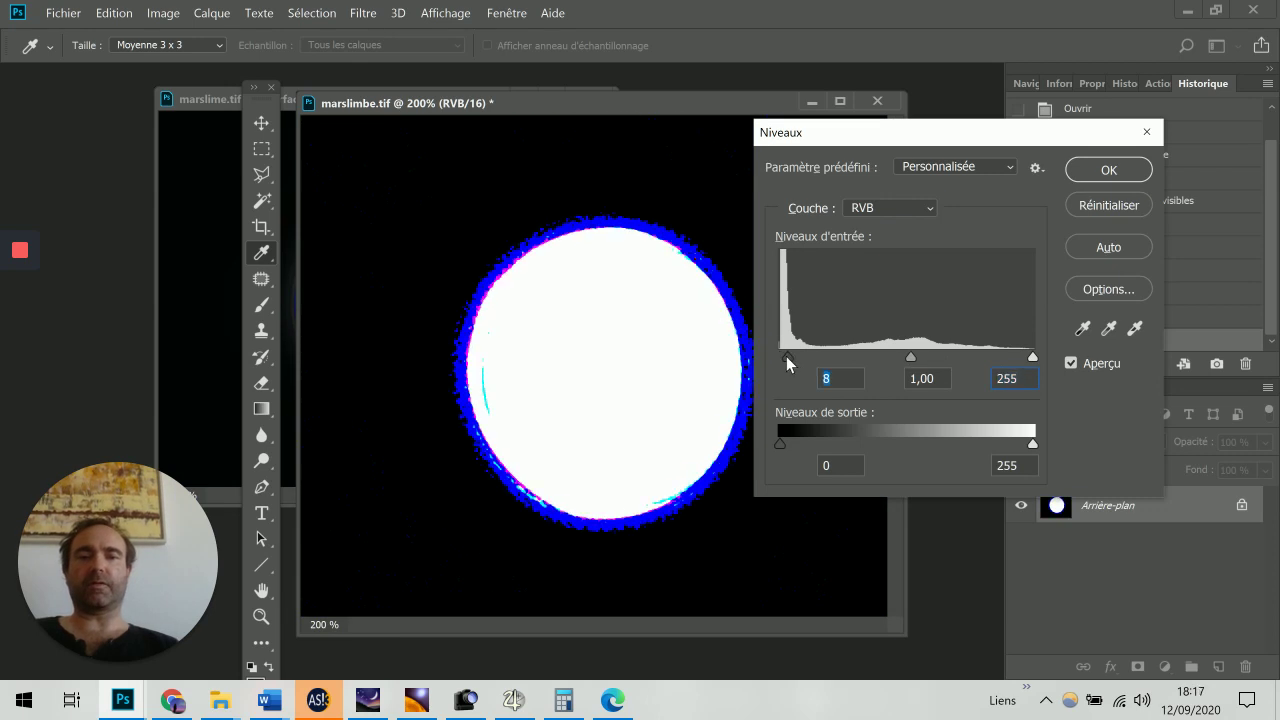
{"action": "key", "text": "z"}
{"action": "left_click", "coordinate": [1089, 169]}
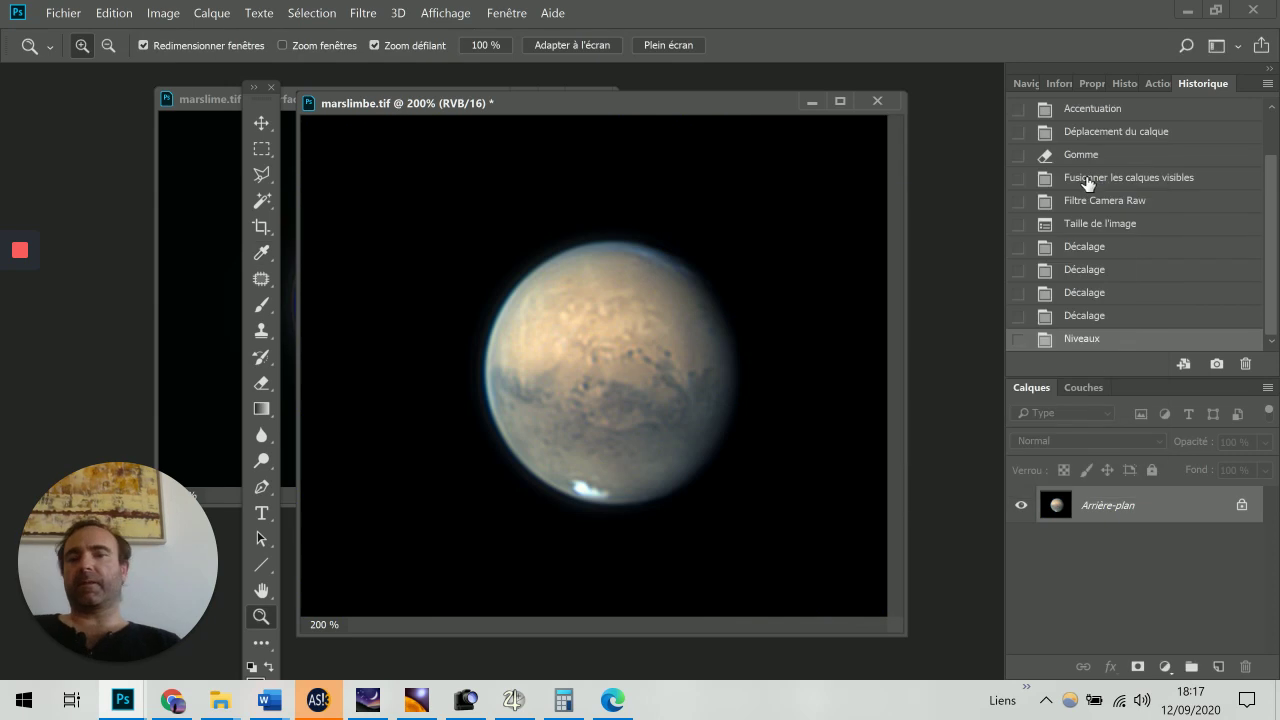